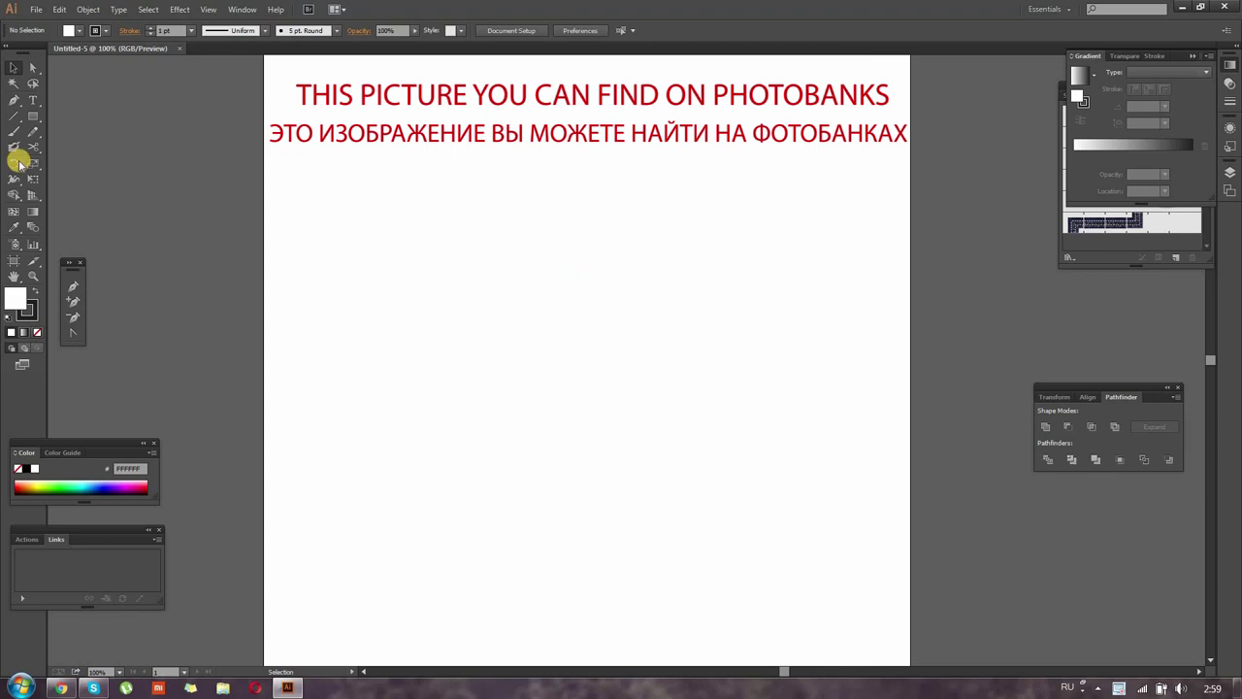
- Draw a large 494 px circle with no fill and a 22 pt dark stroke
{"action": "left_click_drag", "start_coordinate": [32, 118], "coordinate": [80, 153]}
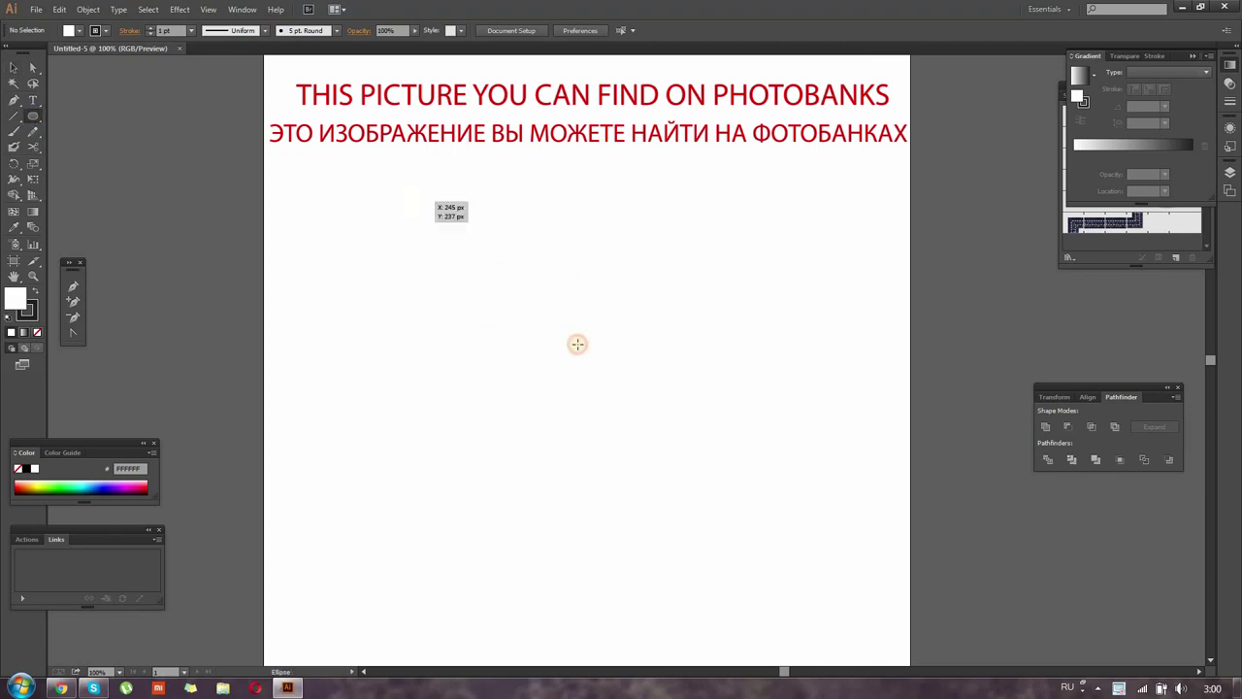
{"action": "left_click_drag", "start_coordinate": [421, 201], "coordinate": [741, 520]}
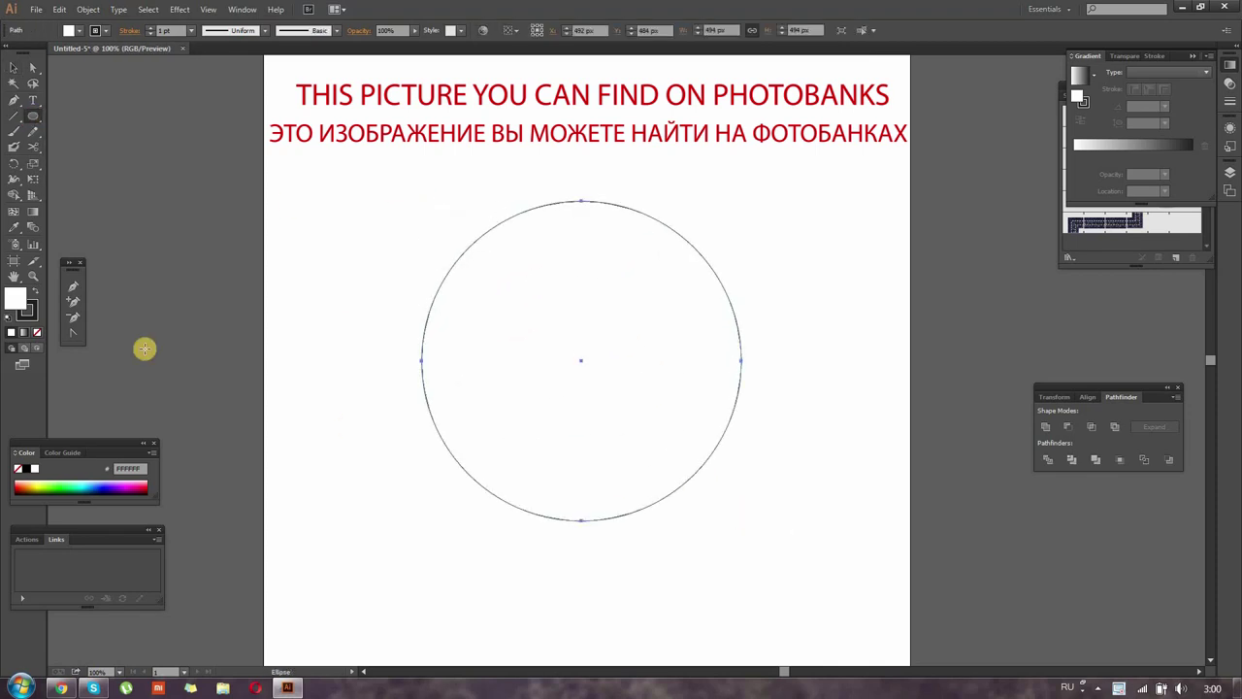
{"action": "left_click", "coordinate": [32, 303]}
{"action": "left_click", "coordinate": [184, 29]}
{"action": "left_click", "coordinate": [202, 229]}
{"action": "left_click", "coordinate": [181, 33]}
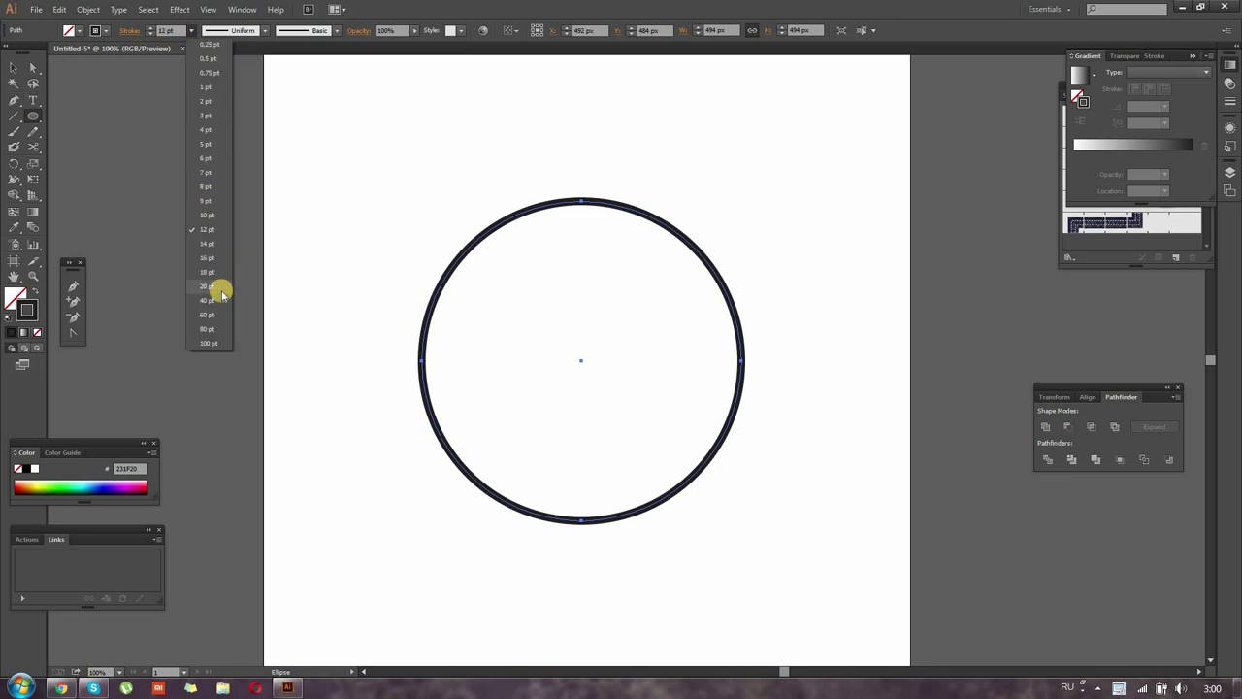
{"action": "left_click", "coordinate": [216, 285]}
{"action": "left_click", "coordinate": [151, 26]}
{"action": "left_click", "coordinate": [150, 26]}
{"action": "left_click", "coordinate": [14, 68]}
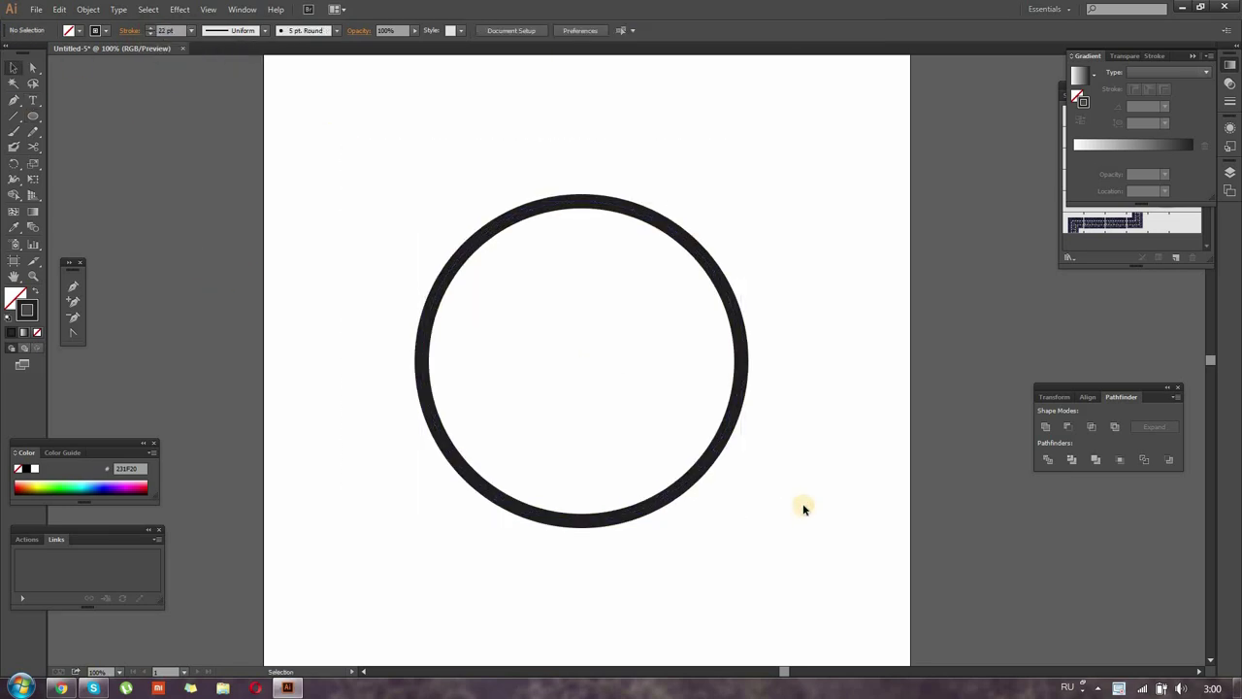
{"action": "scroll", "coordinate": [618, 417], "scroll_direction": "up", "scroll_amount": 2}
- Alt-scale a smaller copy of the circle and nudge it toward the centre
{"action": "mouse_move", "coordinate": [884, 317]}
{"action": "left_mouse_down"}
{"action": "mouse_move", "coordinate": [541, 382]}
{"action": "mouse_move", "coordinate": [653, 286]}
{"action": "left_mouse_up"}
{"action": "key", "text": "ctrl+shift+a"}
{"action": "left_click_drag", "start_coordinate": [419, 297], "coordinate": [498, 297]}
{"action": "key", "text": "ctrl+shift+a"}
{"action": "left_click_drag", "start_coordinate": [648, 280], "coordinate": [643, 278]}
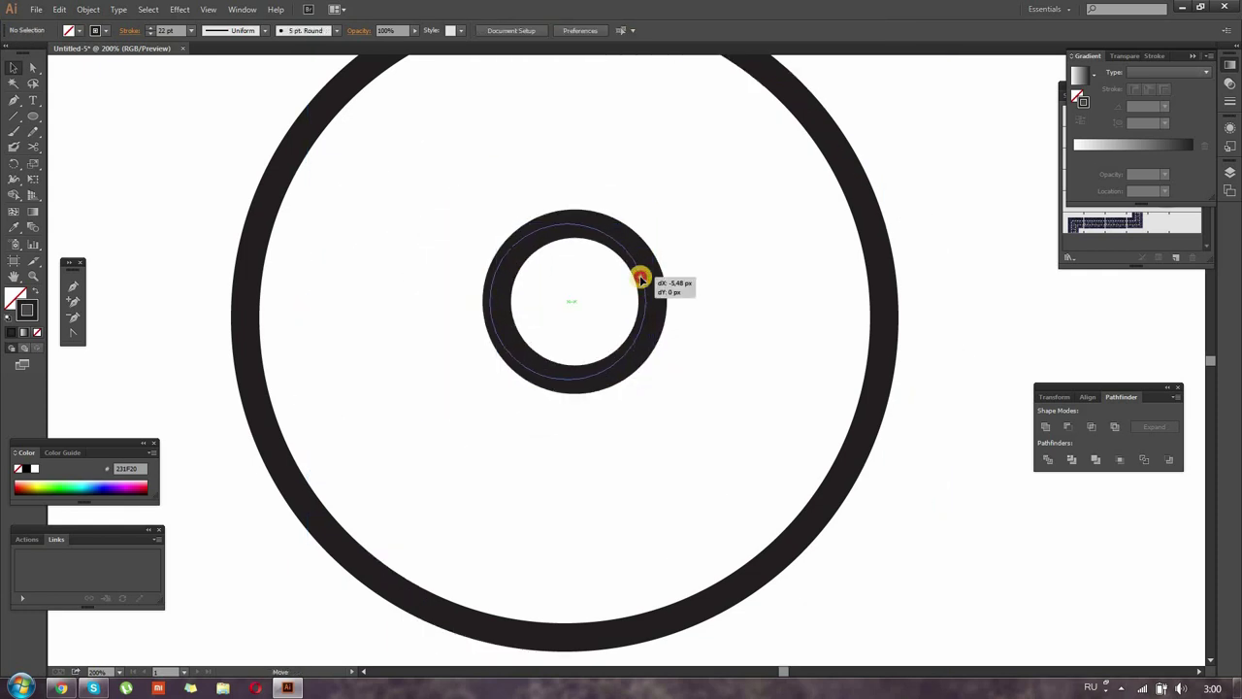
- Centre-align the small and large circles horizontally and vertically
{"action": "key", "text": "ctrl+a"}
{"action": "left_click", "coordinate": [551, 30]}
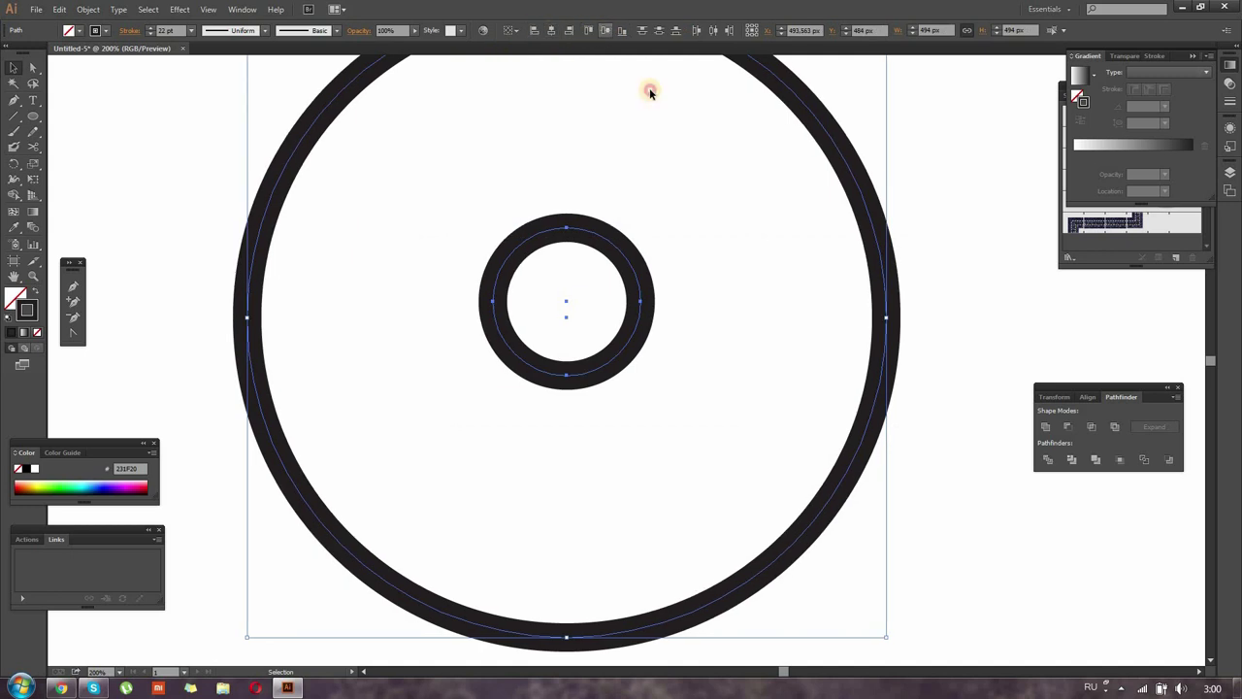
{"action": "left_click", "coordinate": [605, 30]}
{"action": "left_click", "coordinate": [552, 437]}
{"action": "left_click_drag", "start_coordinate": [627, 388], "coordinate": [631, 394]}
{"action": "key", "text": "ctrl+a"}
{"action": "left_click_drag", "start_coordinate": [407, 118], "coordinate": [406, 116]}
- Blend the small ring into the large circle using Specified Steps
{"action": "double_click", "coordinate": [37, 239]}
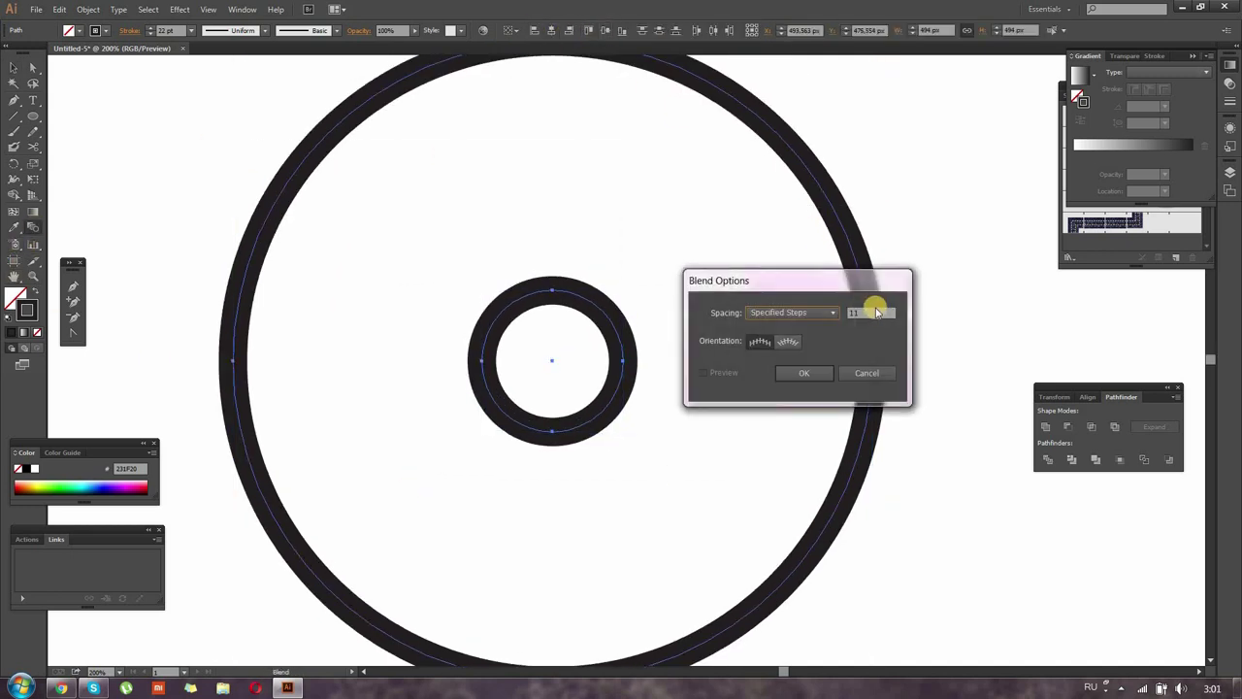
{"action": "left_click", "coordinate": [804, 373]}
{"action": "left_click", "coordinate": [620, 361]}
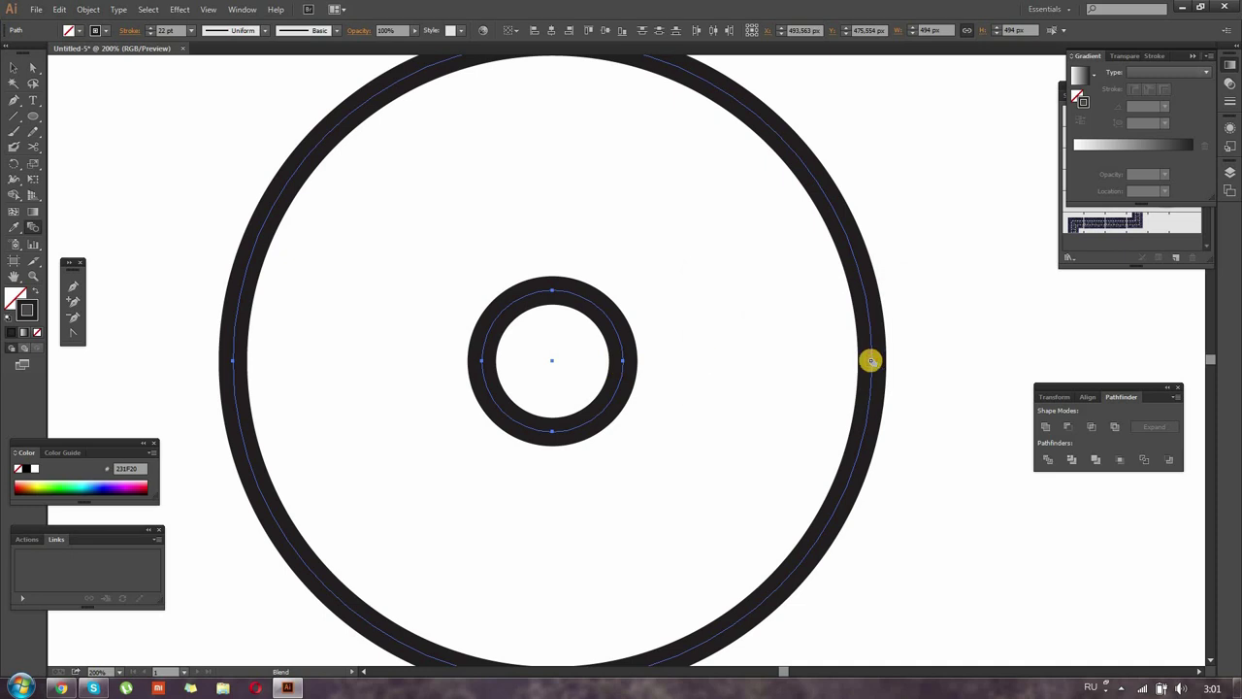
{"action": "left_click", "coordinate": [624, 362]}
{"action": "left_click", "coordinate": [14, 68]}
{"action": "left_click_drag", "start_coordinate": [230, 361], "coordinate": [208, 355]}
{"action": "key", "text": "ctrl+minus"}
- Open the Object menu
{"action": "left_click", "coordinate": [88, 9]}
{"action": "left_click", "coordinate": [491, 438]}
{"action": "left_click", "coordinate": [88, 9]}
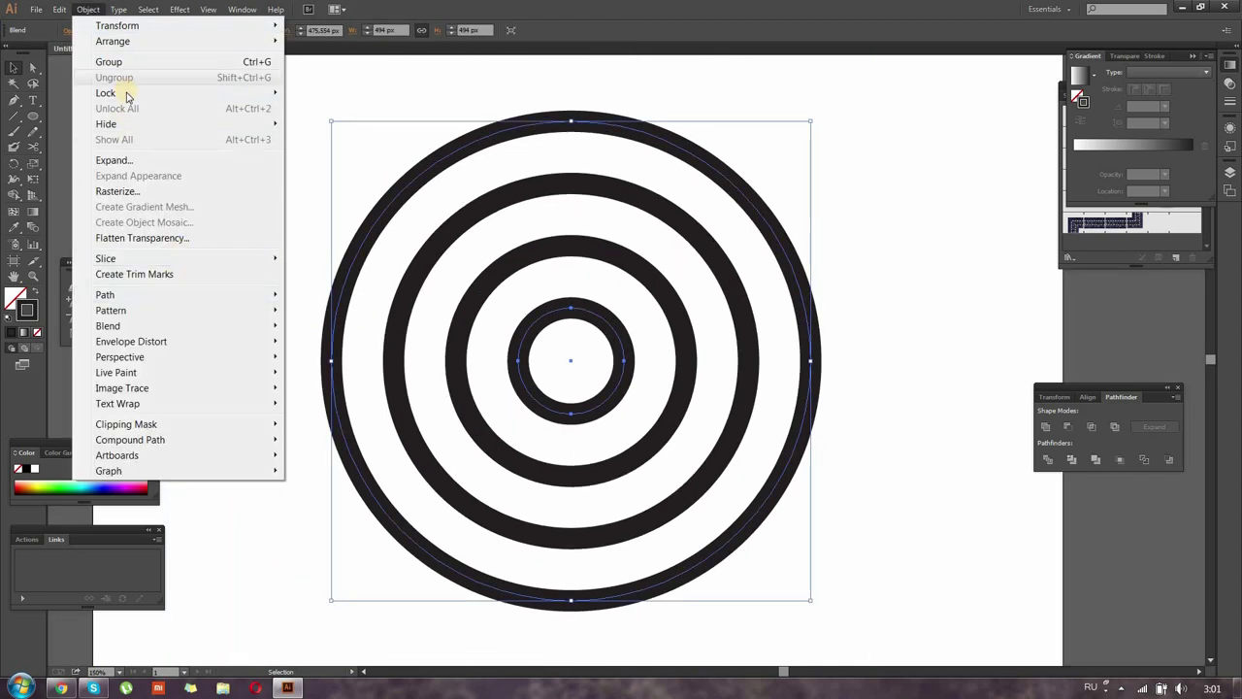
- Expand the blend into separate rings, keeping fill and stroke
{"action": "left_click", "coordinate": [113, 160]}
{"action": "left_click", "coordinate": [578, 416]}
{"action": "left_click", "coordinate": [204, 212]}
{"action": "key", "text": "ctrl+plus"}
{"action": "key", "text": "ctrl+plus"}
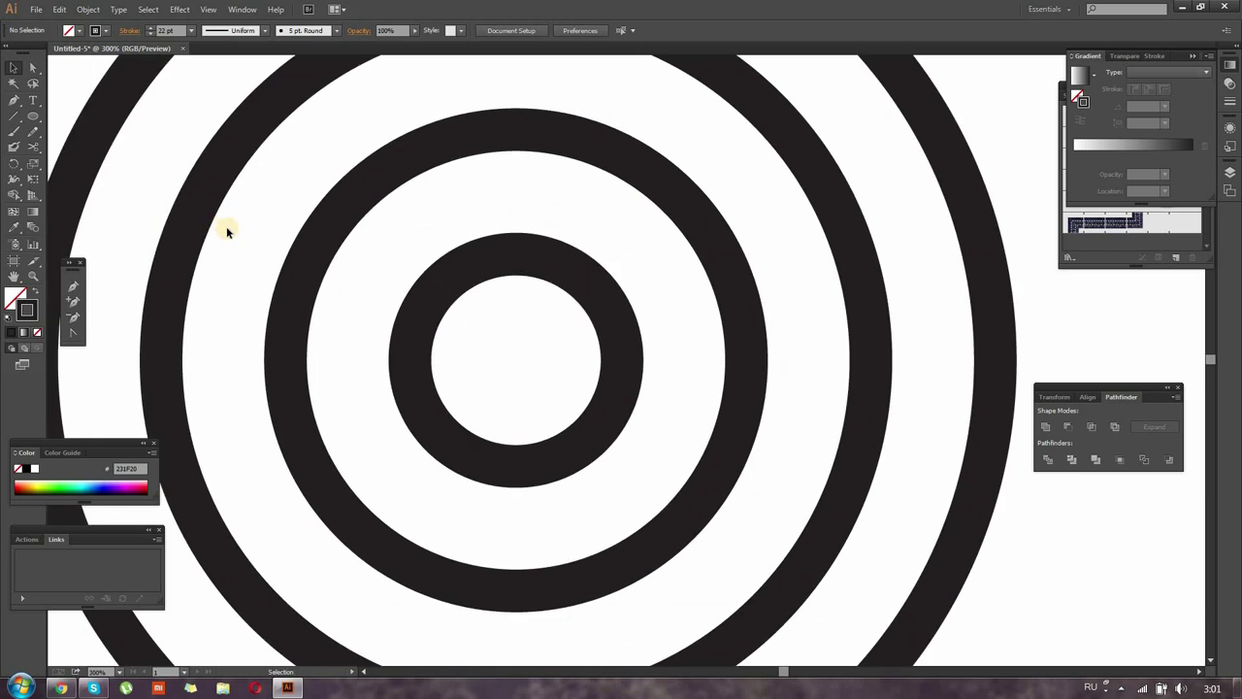
{"action": "left_click_drag", "start_coordinate": [330, 320], "coordinate": [397, 472]}
{"action": "left_click_drag", "start_coordinate": [463, 327], "coordinate": [424, 252]}
{"action": "mouse_move", "coordinate": [546, 277]}
{"action": "left_mouse_down"}
{"action": "mouse_move", "coordinate": [569, 319]}
{"action": "mouse_move", "coordinate": [554, 427]}
{"action": "left_mouse_up"}
{"action": "left_click_drag", "start_coordinate": [543, 592], "coordinate": [519, 136]}
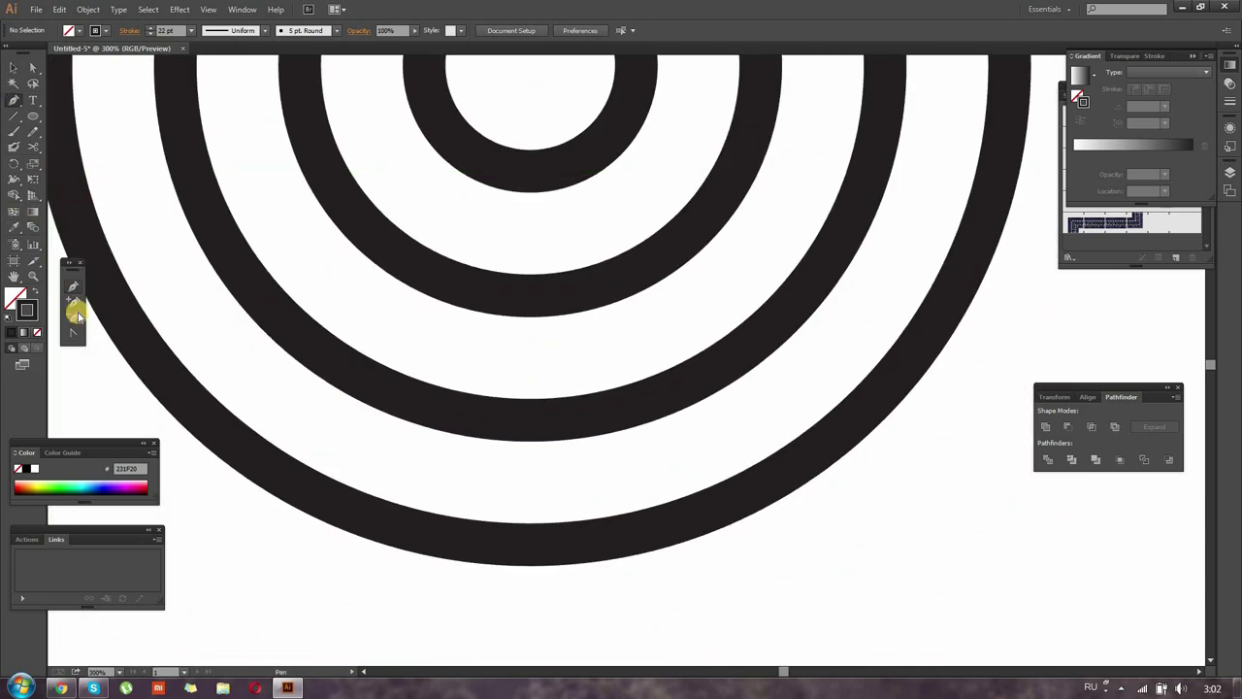
- Cut the outer ring at two points and delete the piece to open a gap
{"action": "left_click", "coordinate": [639, 529]}
{"action": "left_click", "coordinate": [744, 497]}
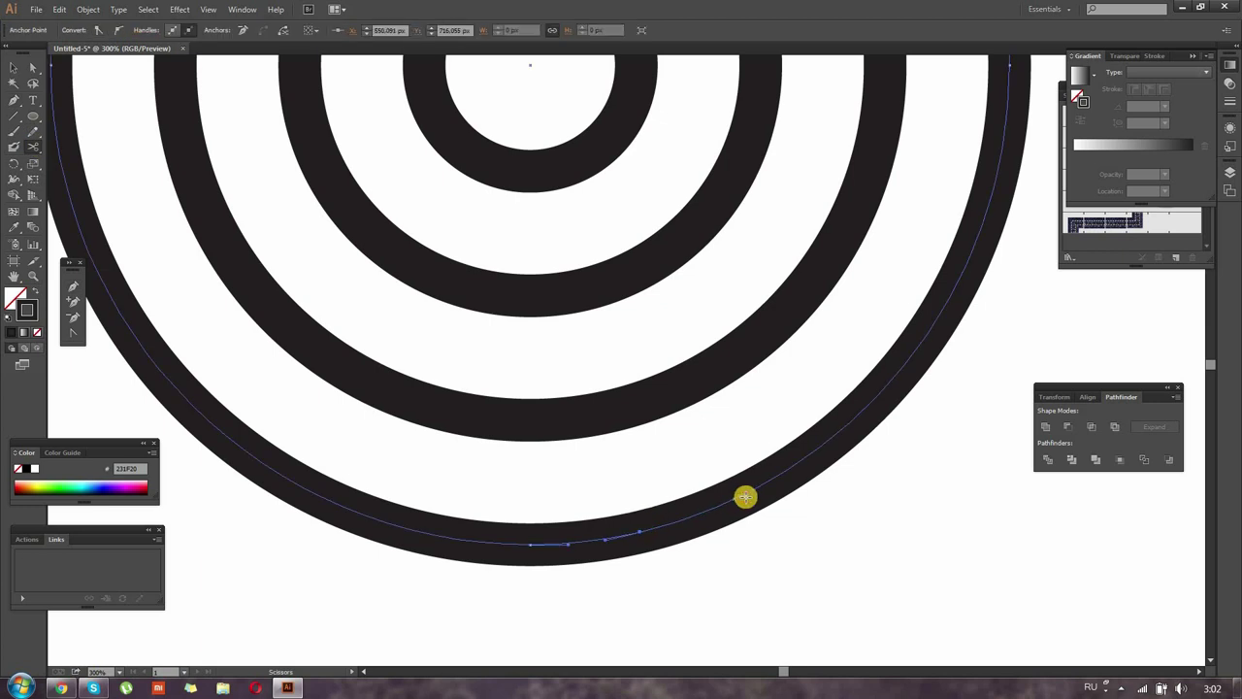
{"action": "left_click", "coordinate": [757, 488]}
{"action": "key", "text": "Delete"}
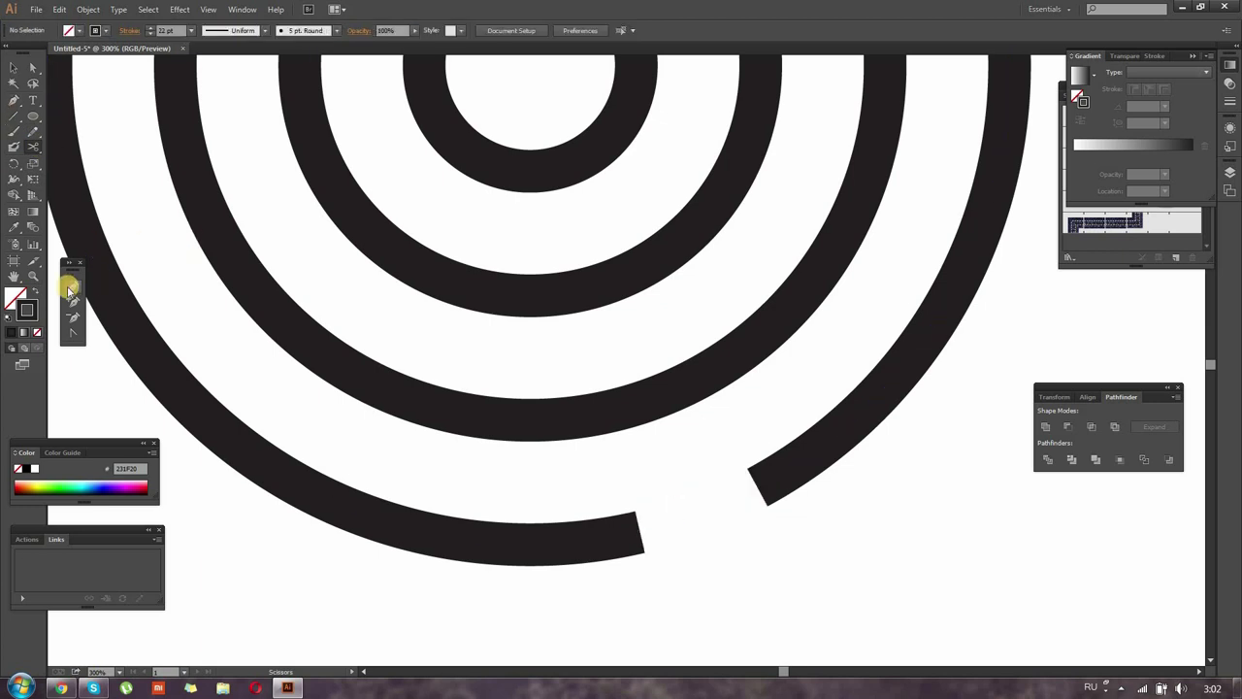
- Draw 22 pt wall lines joining the outer rings at the gap and two inner rings
{"action": "left_click", "coordinate": [22, 114]}
{"action": "left_click_drag", "start_coordinate": [634, 512], "coordinate": [609, 414]}
{"action": "left_click_drag", "start_coordinate": [762, 472], "coordinate": [670, 536]}
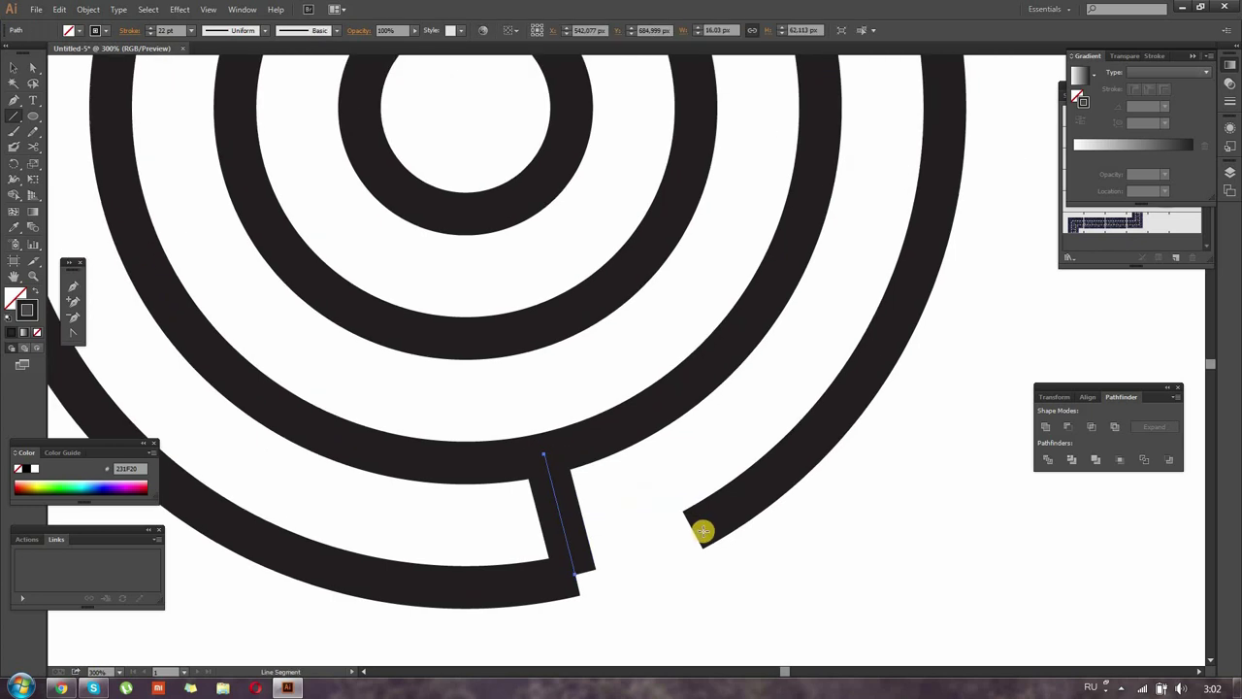
{"action": "left_click_drag", "start_coordinate": [715, 466], "coordinate": [700, 530]}
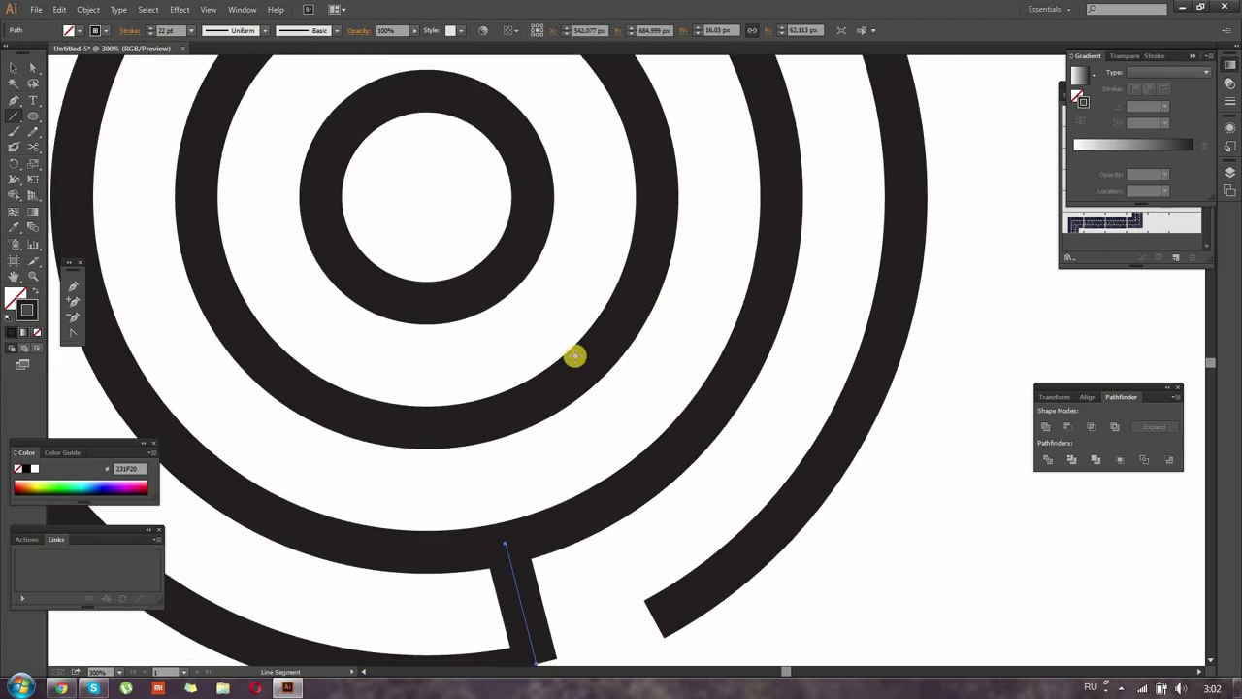
{"action": "scroll", "coordinate": [777, 427], "scroll_direction": "up", "scroll_amount": 3}
{"action": "left_click_drag", "start_coordinate": [747, 391], "coordinate": [627, 383]}
{"action": "scroll", "coordinate": [748, 280], "scroll_direction": "down", "scroll_amount": 2}
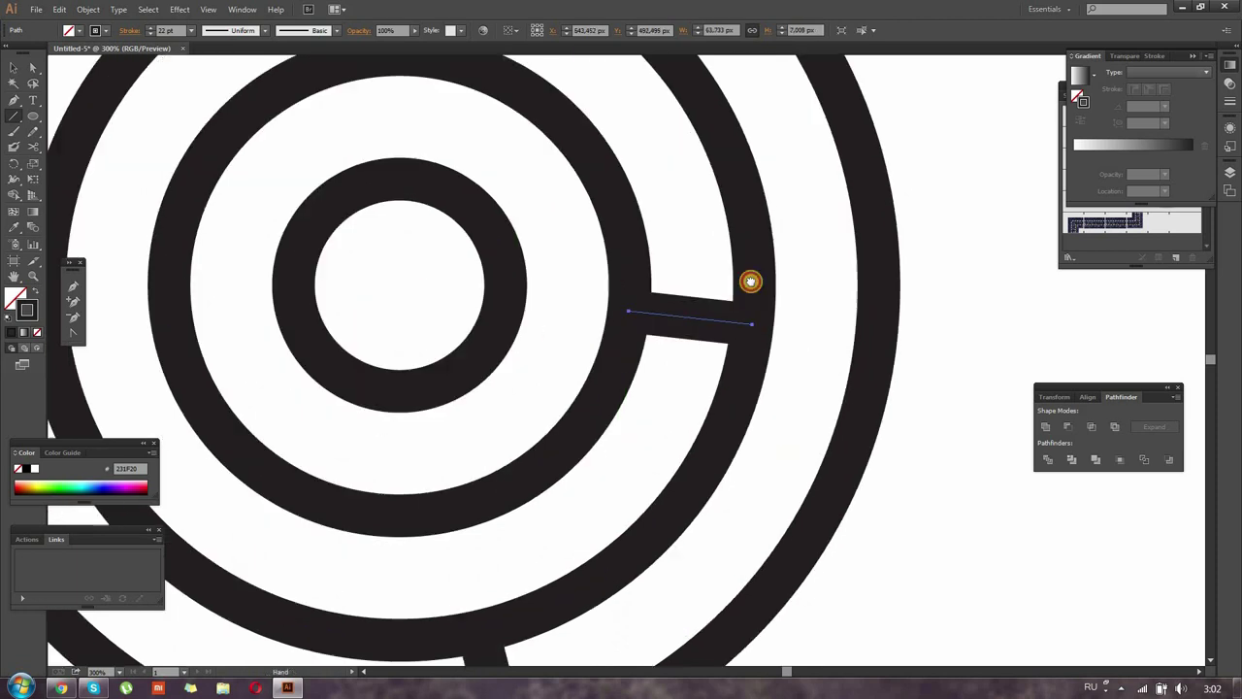
- Draw more wall bars between rings, one reaching the outer ring
{"action": "mouse_move", "coordinate": [649, 441]}
{"action": "left_mouse_down"}
{"action": "mouse_move", "coordinate": [640, 363]}
{"action": "mouse_move", "coordinate": [701, 311]}
{"action": "mouse_move", "coordinate": [667, 400]}
{"action": "left_mouse_up"}
{"action": "scroll", "coordinate": [644, 242], "scroll_direction": "up", "scroll_amount": 1}
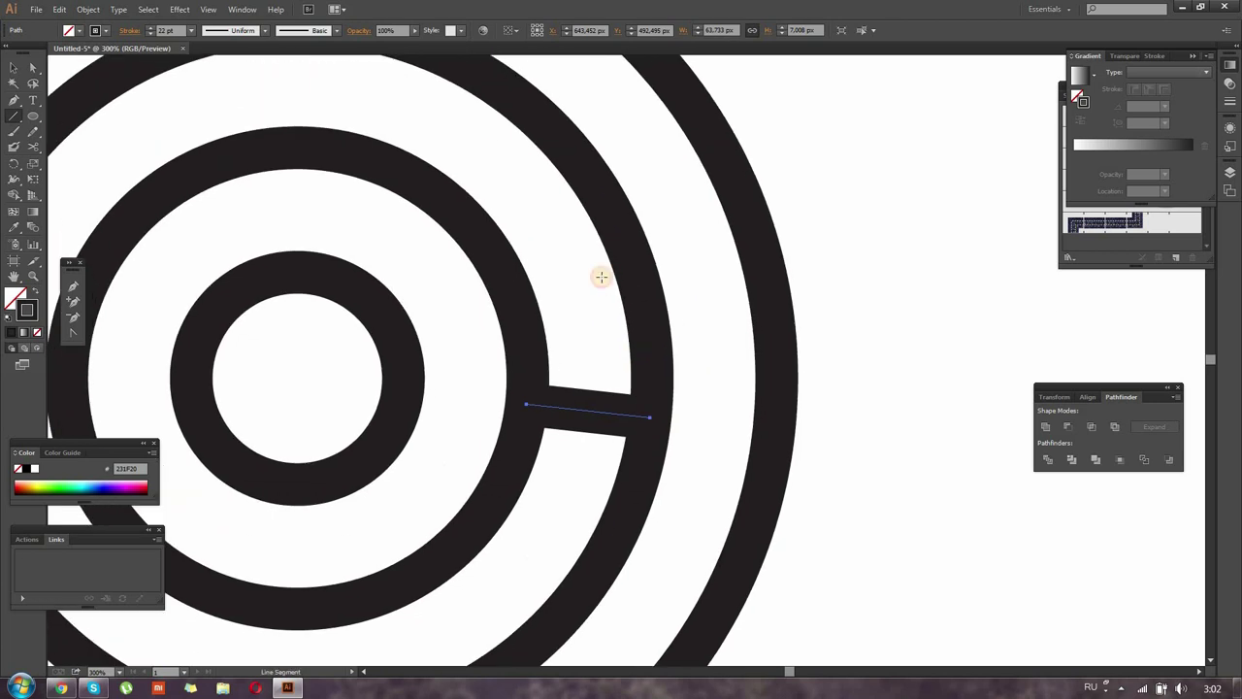
{"action": "scroll", "coordinate": [599, 275], "scroll_direction": "up", "scroll_amount": 5}
{"action": "scroll", "coordinate": [599, 274], "scroll_direction": "left", "scroll_amount": 2}
{"action": "scroll", "coordinate": [485, 346], "scroll_direction": "left", "scroll_amount": 6}
{"action": "left_click_drag", "start_coordinate": [416, 230], "coordinate": [494, 322]}
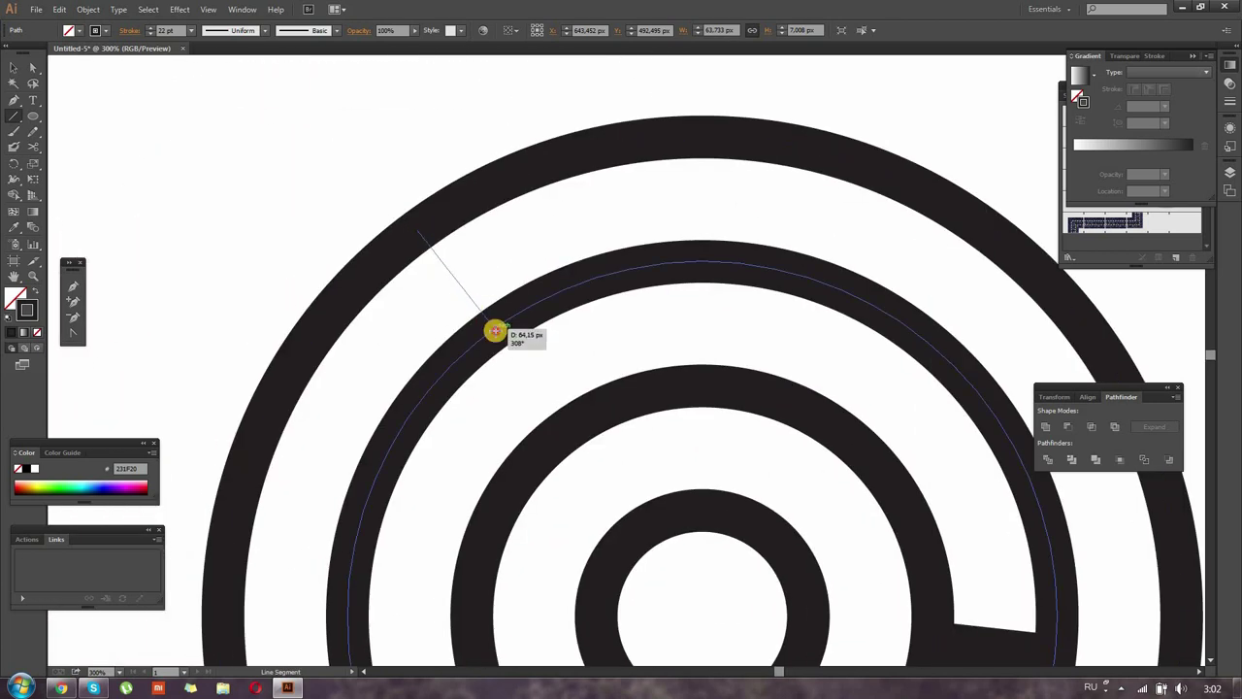
{"action": "scroll", "coordinate": [583, 233], "scroll_direction": "down", "scroll_amount": 3}
{"action": "scroll", "coordinate": [669, 211], "scroll_direction": "right", "scroll_amount": 5}
{"action": "scroll", "coordinate": [669, 210], "scroll_direction": "down", "scroll_amount": 3}
{"action": "scroll", "coordinate": [640, 281], "scroll_direction": "right", "scroll_amount": 3}
{"action": "left_click_drag", "start_coordinate": [579, 303], "coordinate": [698, 264]}
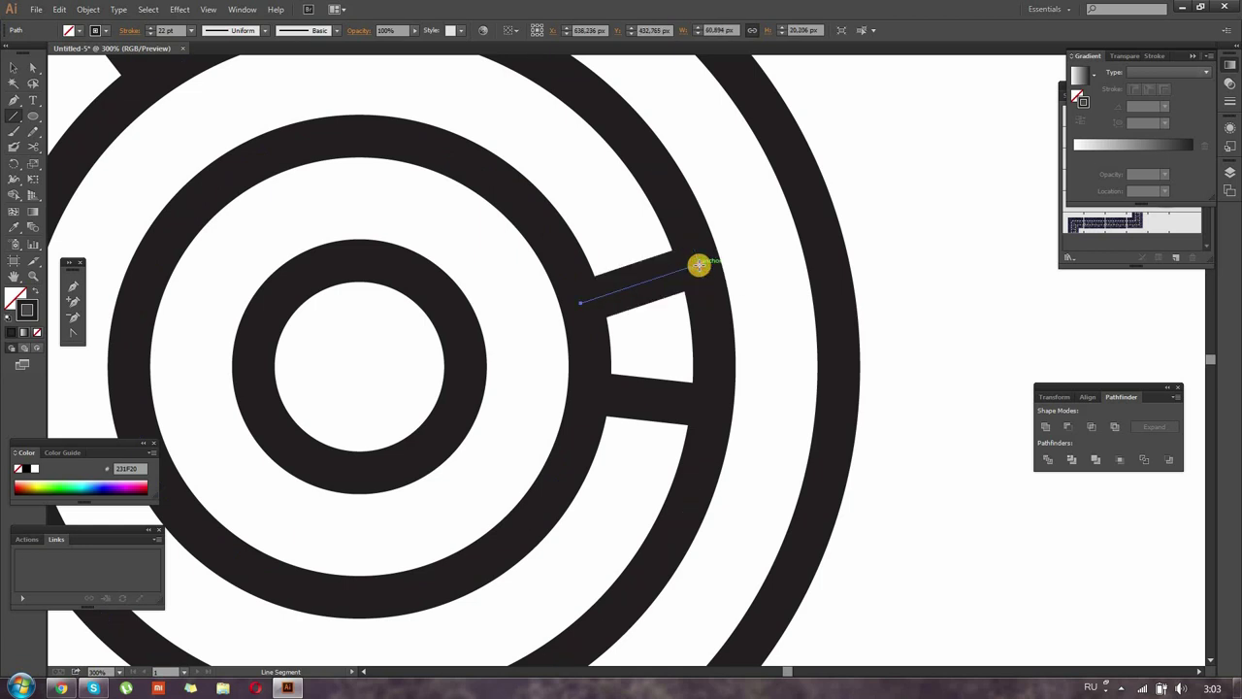
{"action": "scroll", "coordinate": [743, 188], "scroll_direction": "down", "scroll_amount": 3}
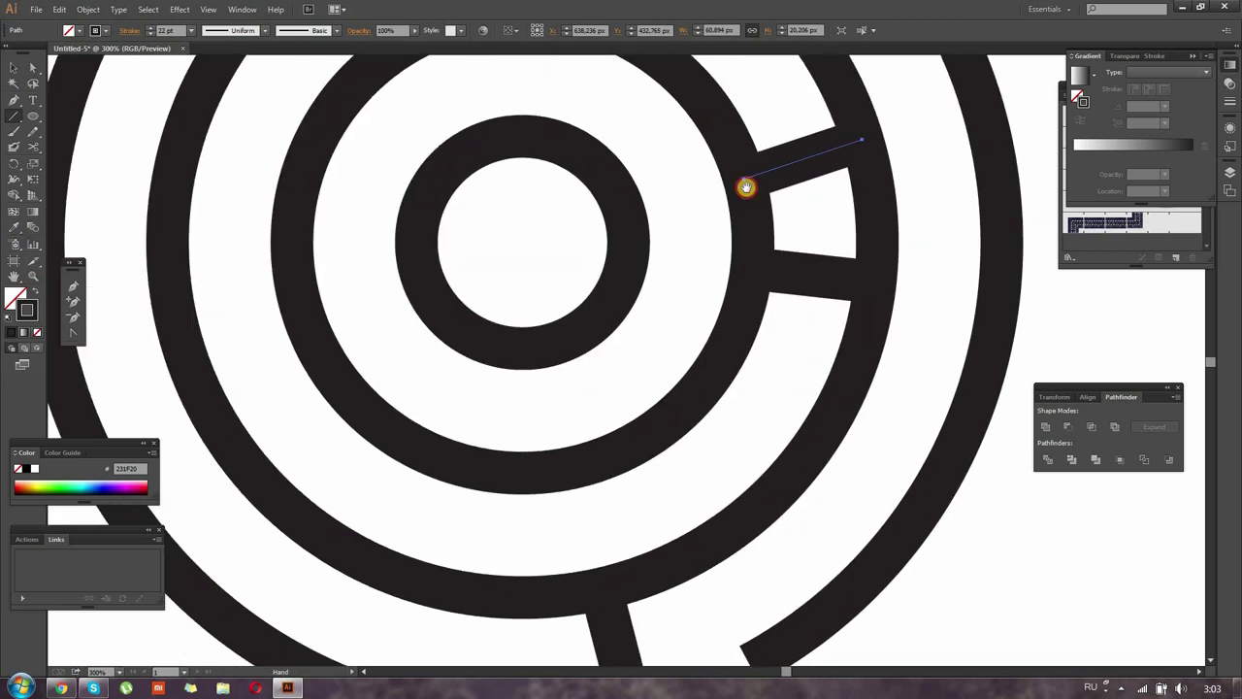
{"action": "scroll", "coordinate": [145, 236], "scroll_direction": "right", "scroll_amount": 3}
- Cut a ring at two points and delete the piece between them
{"action": "left_click", "coordinate": [665, 315]}
{"action": "left_click", "coordinate": [652, 169]}
{"action": "key", "text": "Delete"}
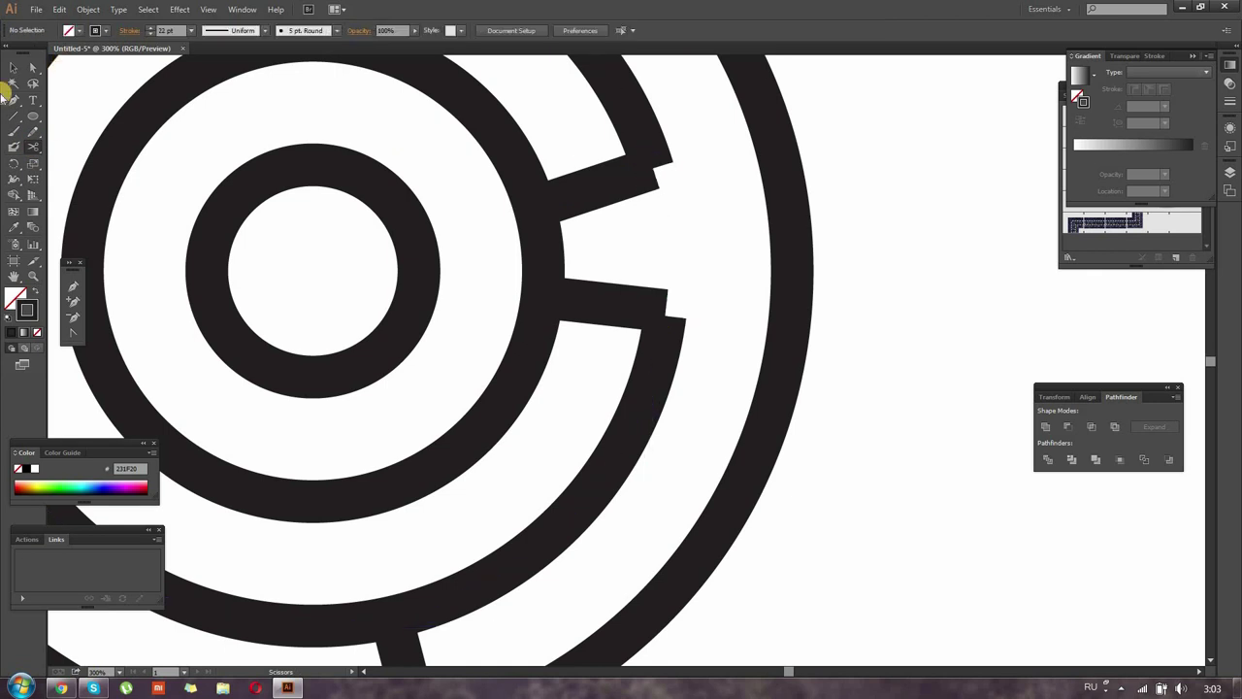
{"action": "left_click_drag", "start_coordinate": [114, 341], "coordinate": [382, 305]}
{"action": "key", "text": "backslash"}
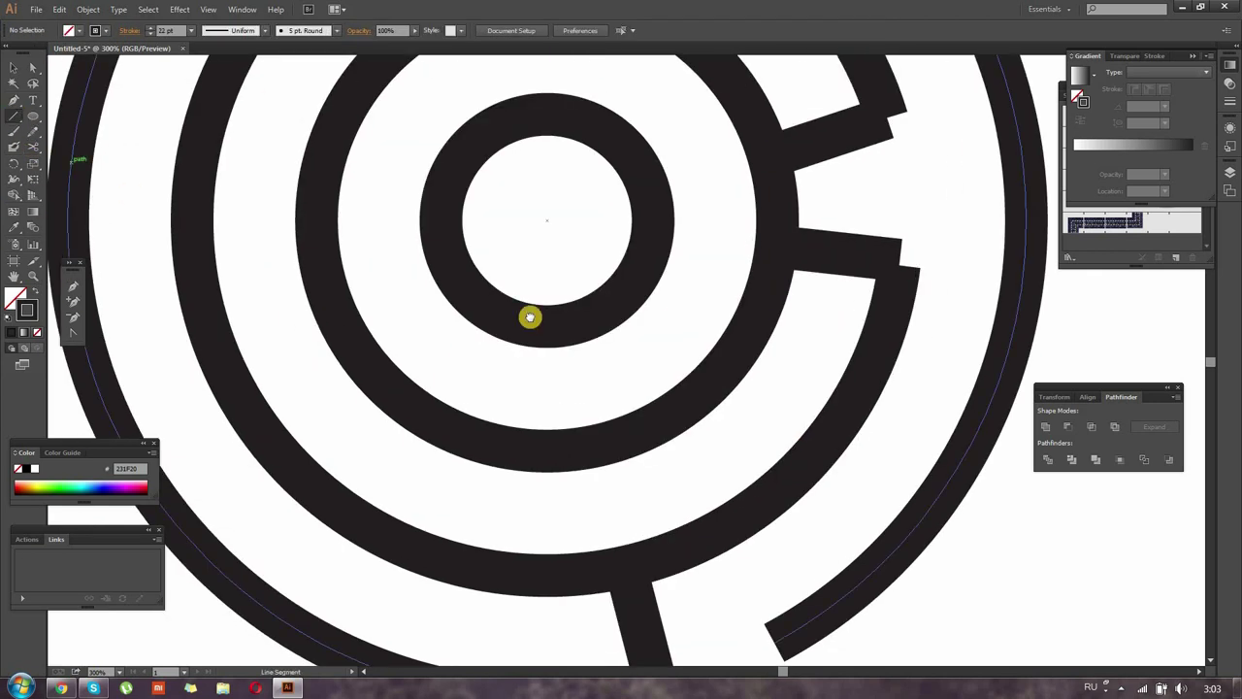
{"action": "left_click_drag", "start_coordinate": [527, 316], "coordinate": [313, 363]}
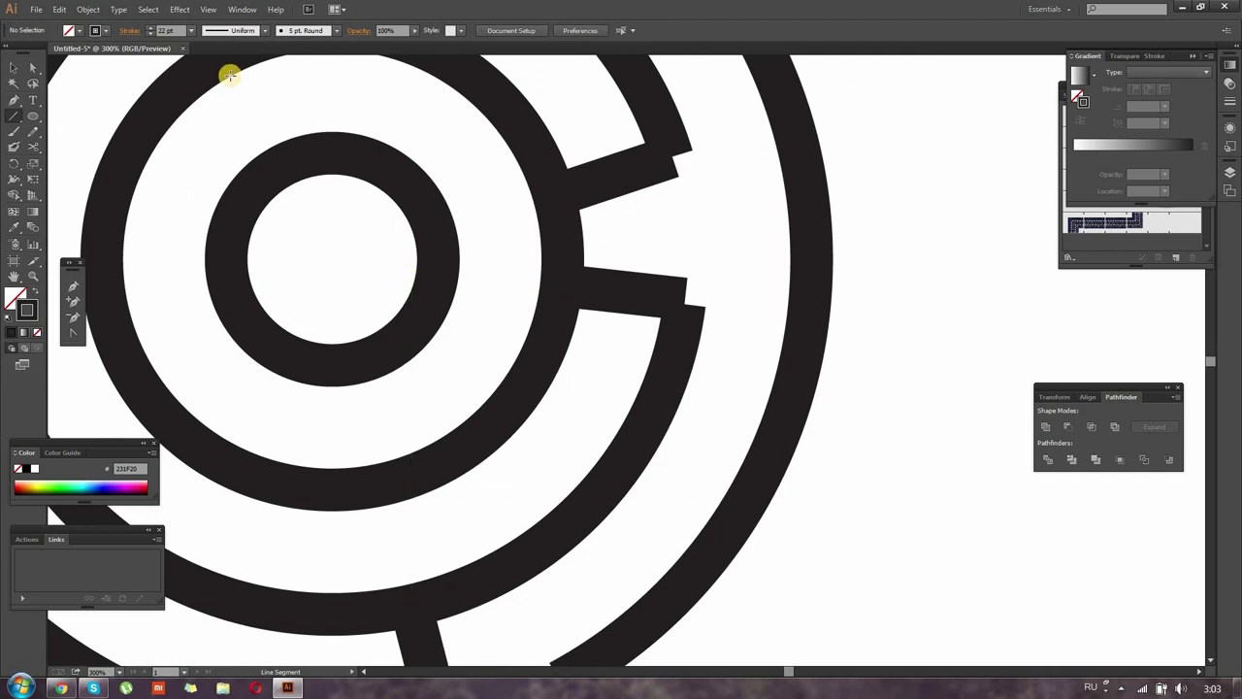
- Delete the misplaced lower wall stub
{"action": "left_click", "coordinate": [18, 67]}
{"action": "left_click", "coordinate": [620, 172]}
{"action": "left_click", "coordinate": [607, 306]}
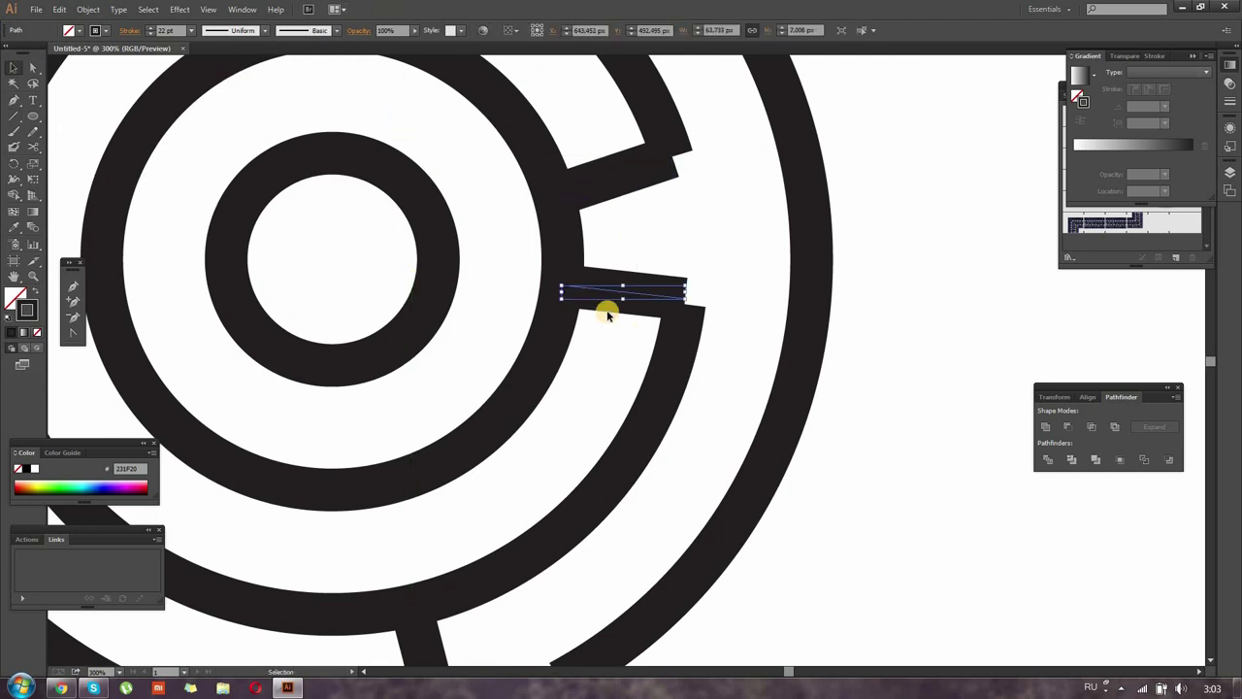
{"action": "key", "text": "Delete"}
{"action": "mouse_move", "coordinate": [700, 95]}
{"action": "left_mouse_down"}
{"action": "mouse_move", "coordinate": [838, 244]}
{"action": "mouse_move", "coordinate": [852, 103]}
{"action": "left_mouse_up"}
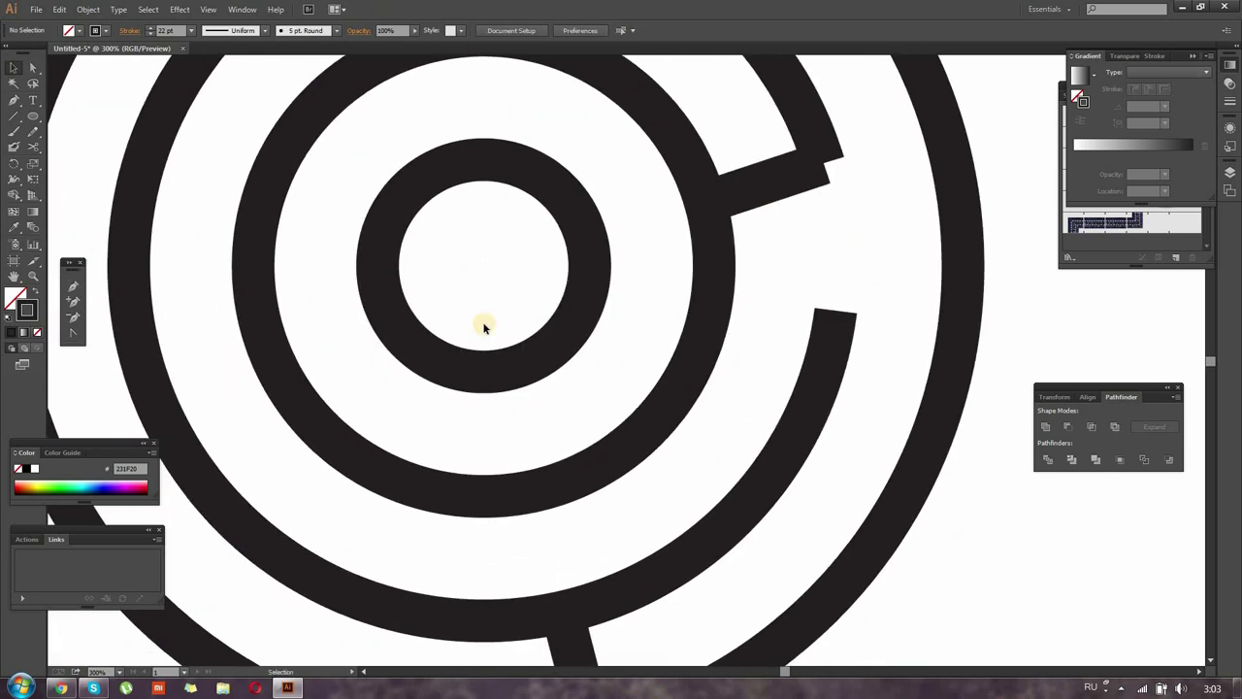
{"action": "left_click_drag", "start_coordinate": [483, 327], "coordinate": [648, 235]}
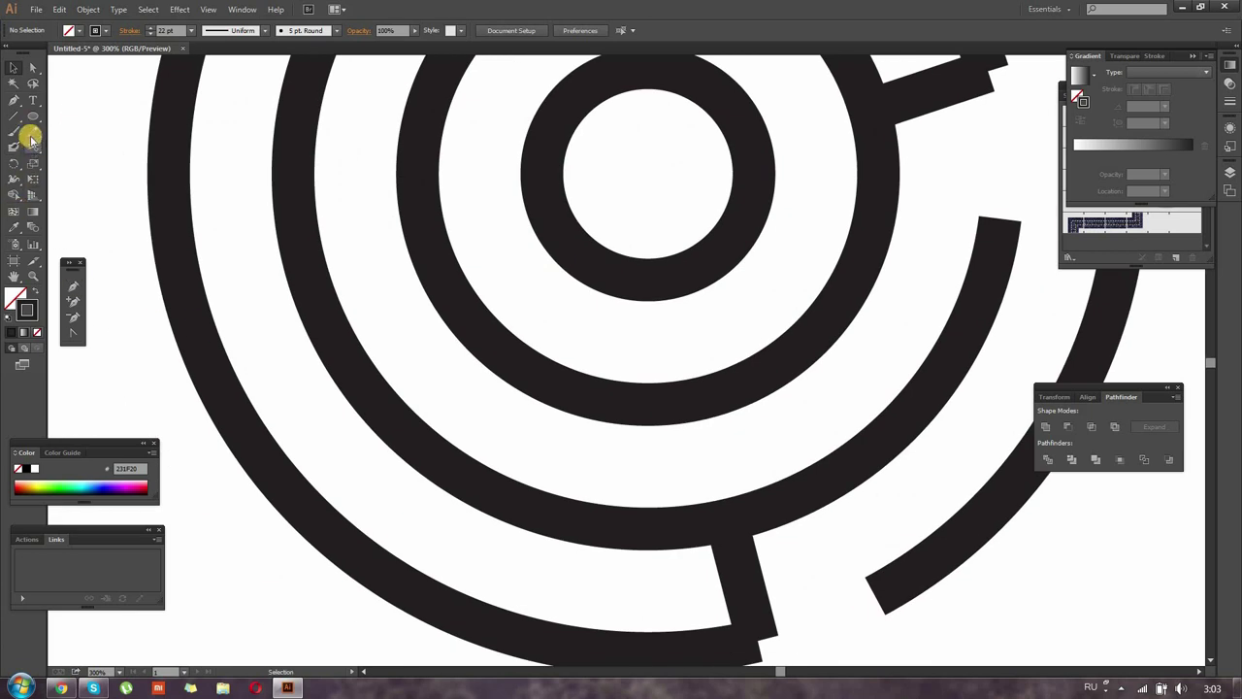
- Draw short radial walls linking neighbouring rings, undoing a misplaced one
{"action": "left_click_drag", "start_coordinate": [276, 468], "coordinate": [372, 393]}
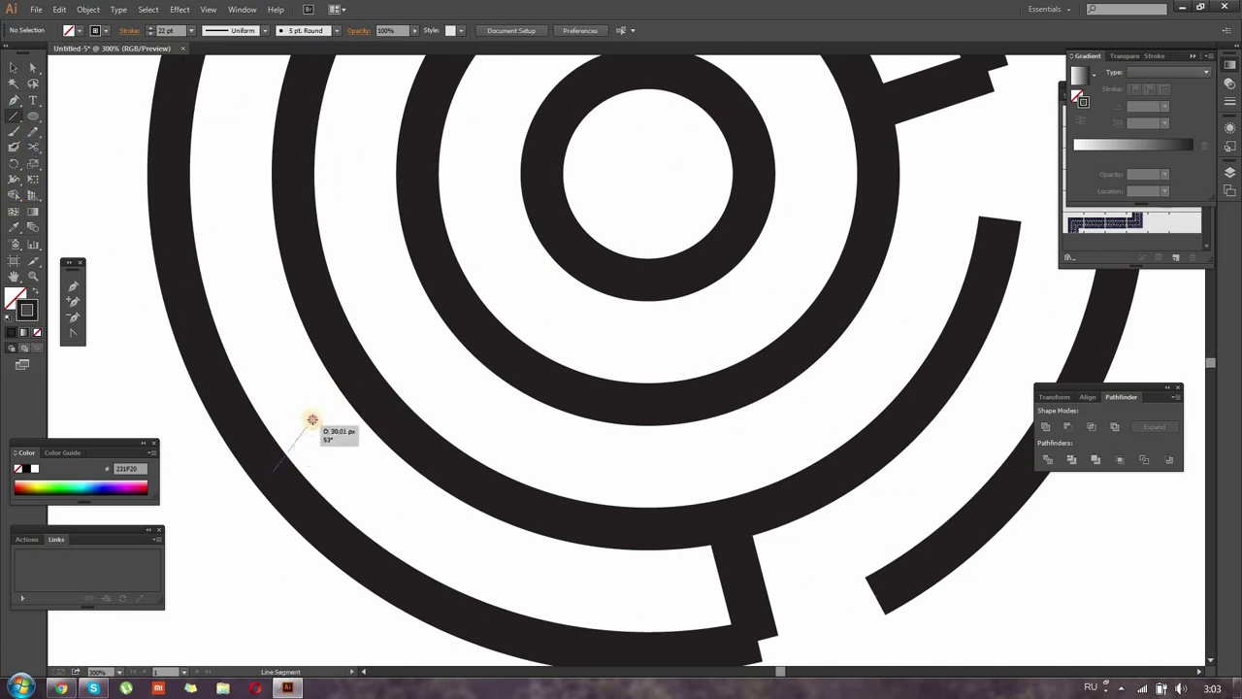
{"action": "mouse_move", "coordinate": [222, 369]}
{"action": "left_mouse_down"}
{"action": "mouse_move", "coordinate": [320, 424]}
{"action": "mouse_move", "coordinate": [403, 378]}
{"action": "left_mouse_up"}
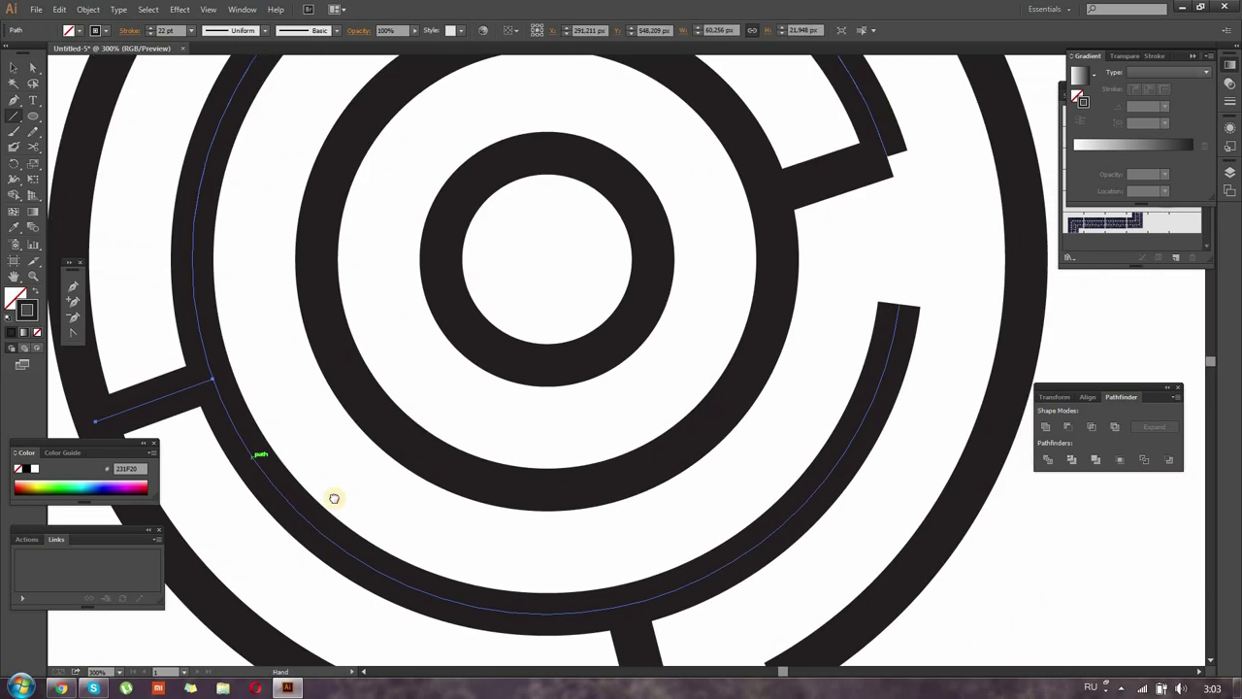
{"action": "left_click_drag", "start_coordinate": [333, 499], "coordinate": [410, 632]}
{"action": "mouse_move", "coordinate": [393, 287]}
{"action": "left_mouse_down"}
{"action": "mouse_move", "coordinate": [484, 361]}
{"action": "mouse_move", "coordinate": [493, 351]}
{"action": "left_mouse_up"}
{"action": "key", "text": "ctrl+z"}
- Redraw the wall line after undoing extras, and add two more walls between rings
{"action": "left_click_drag", "start_coordinate": [376, 308], "coordinate": [483, 365]}
{"action": "key", "text": "ctrl+z"}
{"action": "left_click_drag", "start_coordinate": [397, 349], "coordinate": [476, 386]}
{"action": "key", "text": "ctrl+z"}
{"action": "left_click_drag", "start_coordinate": [478, 185], "coordinate": [555, 291]}
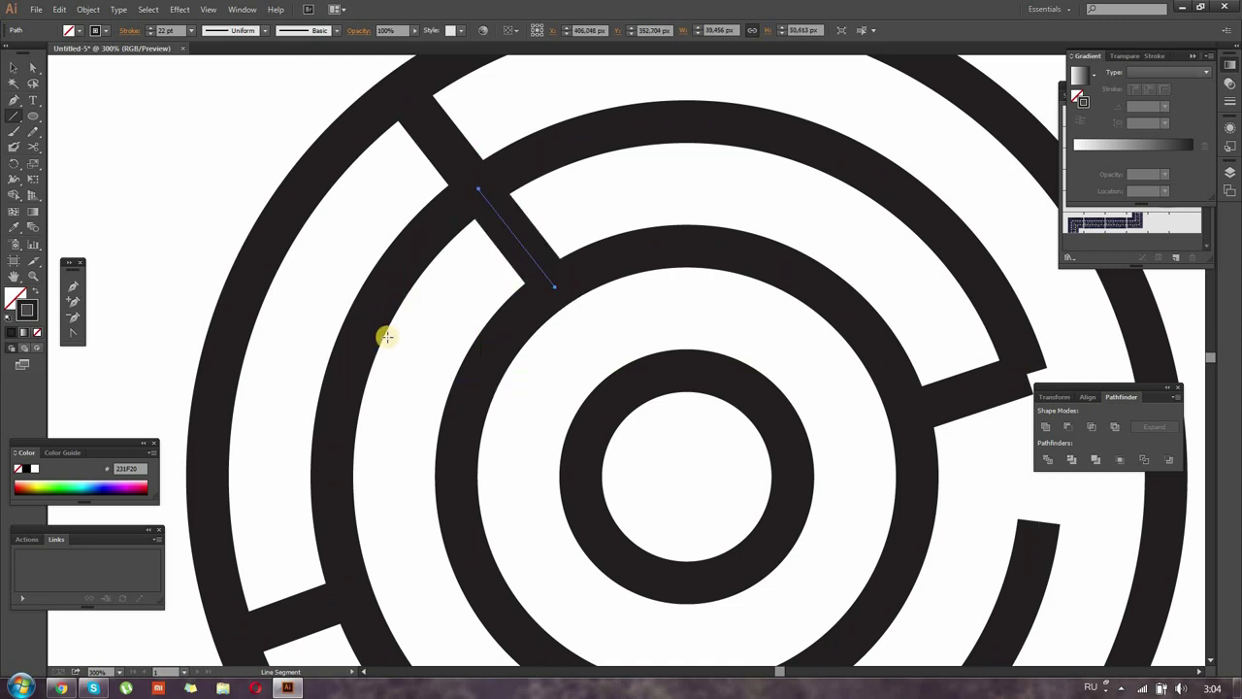
{"action": "left_click_drag", "start_coordinate": [376, 314], "coordinate": [485, 366]}
{"action": "scroll", "coordinate": [401, 200], "scroll_direction": "down", "scroll_amount": 2}
- Cut rings at wall junctions with Scissors and delete a cut-off ring piece
{"action": "scroll", "coordinate": [121, 157], "scroll_direction": "up", "scroll_amount": 2}
{"action": "key", "text": "c"}
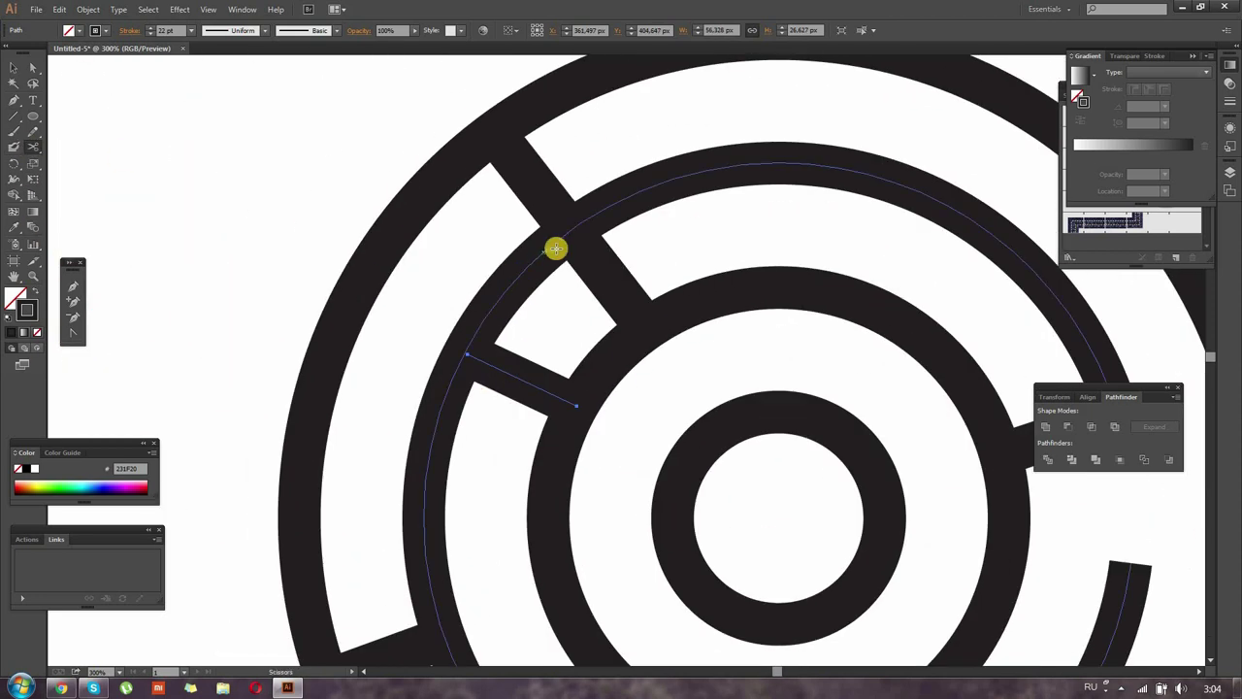
{"action": "left_click", "coordinate": [464, 350]}
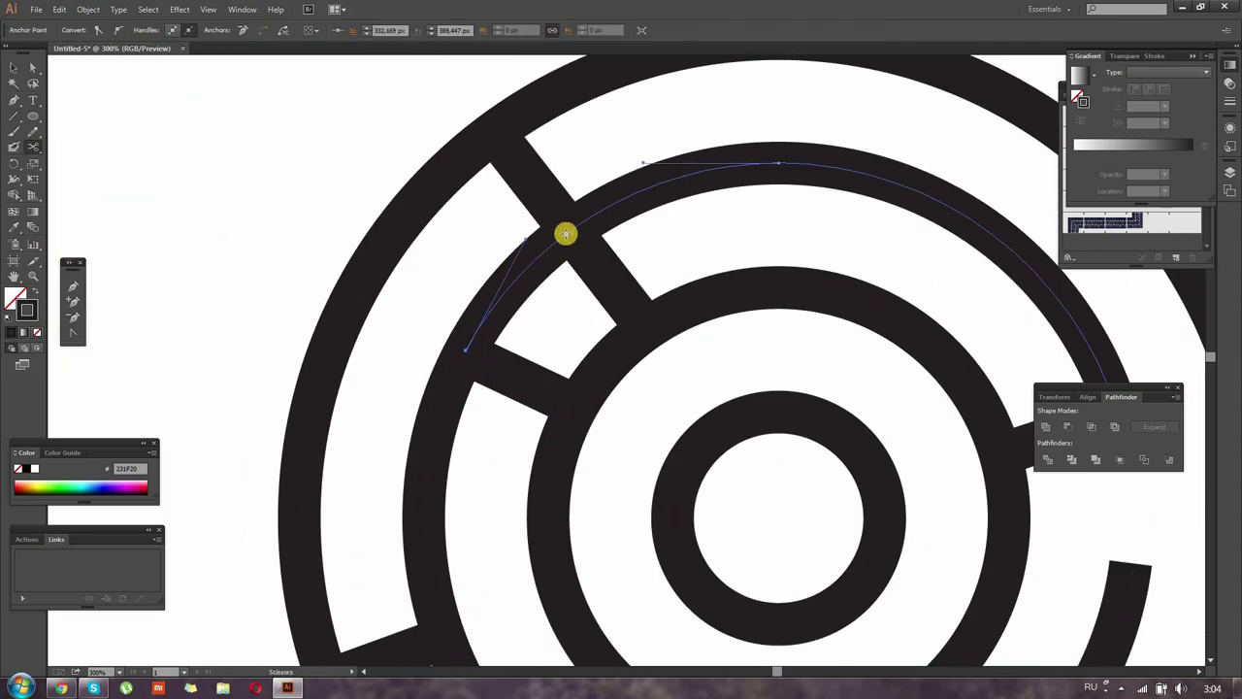
{"action": "left_click", "coordinate": [569, 232]}
{"action": "left_click", "coordinate": [14, 70]}
{"action": "left_click", "coordinate": [524, 286]}
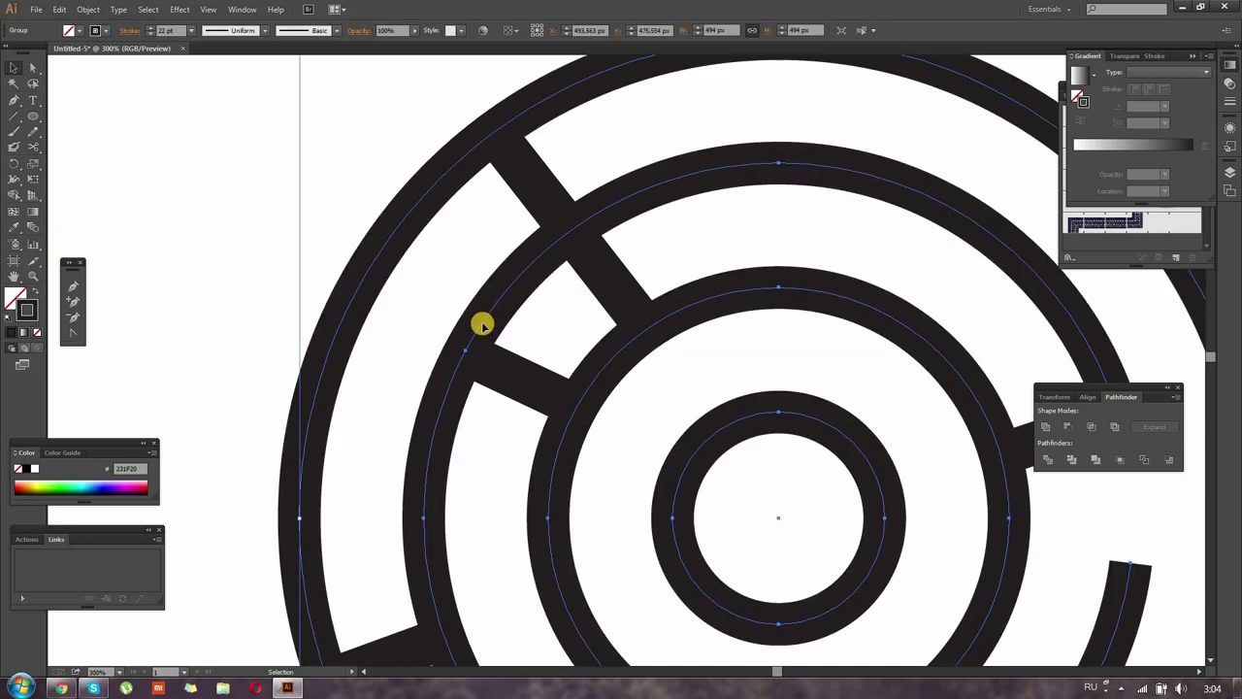
{"action": "left_click", "coordinate": [30, 148]}
{"action": "left_click", "coordinate": [573, 227]}
{"action": "left_click", "coordinate": [14, 68]}
{"action": "left_click", "coordinate": [524, 293]}
{"action": "left_click", "coordinate": [25, 151]}
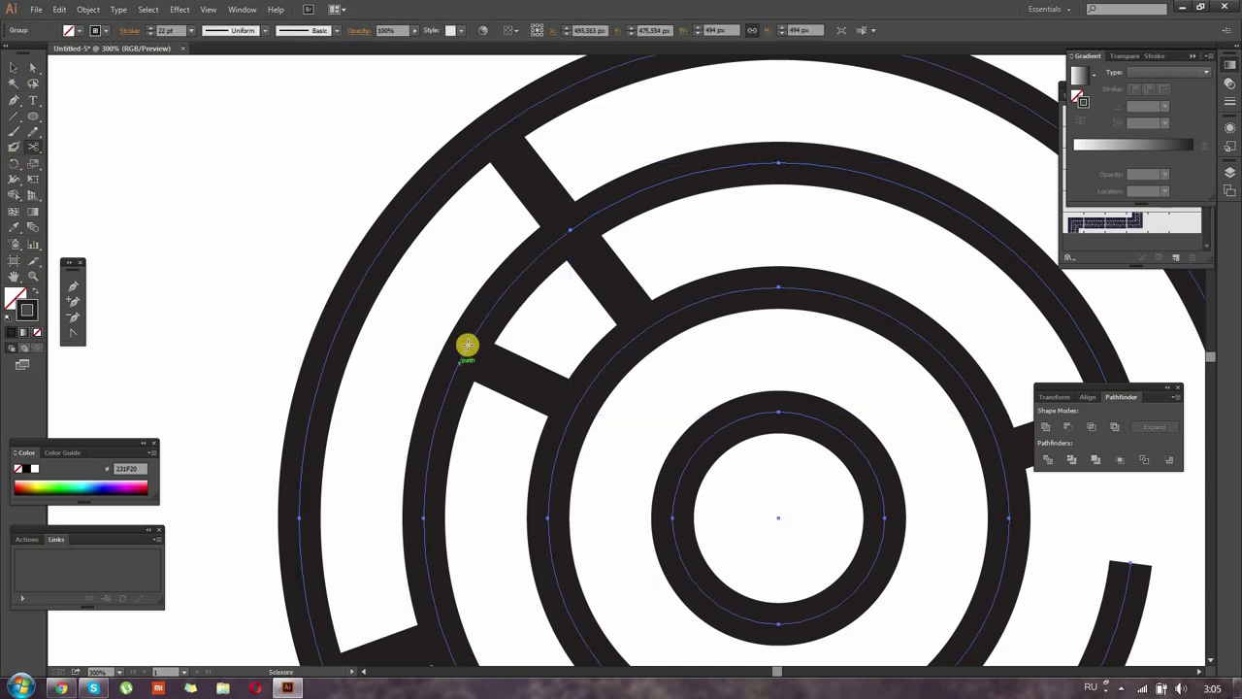
{"action": "left_click", "coordinate": [466, 347]}
{"action": "key", "text": "Delete"}
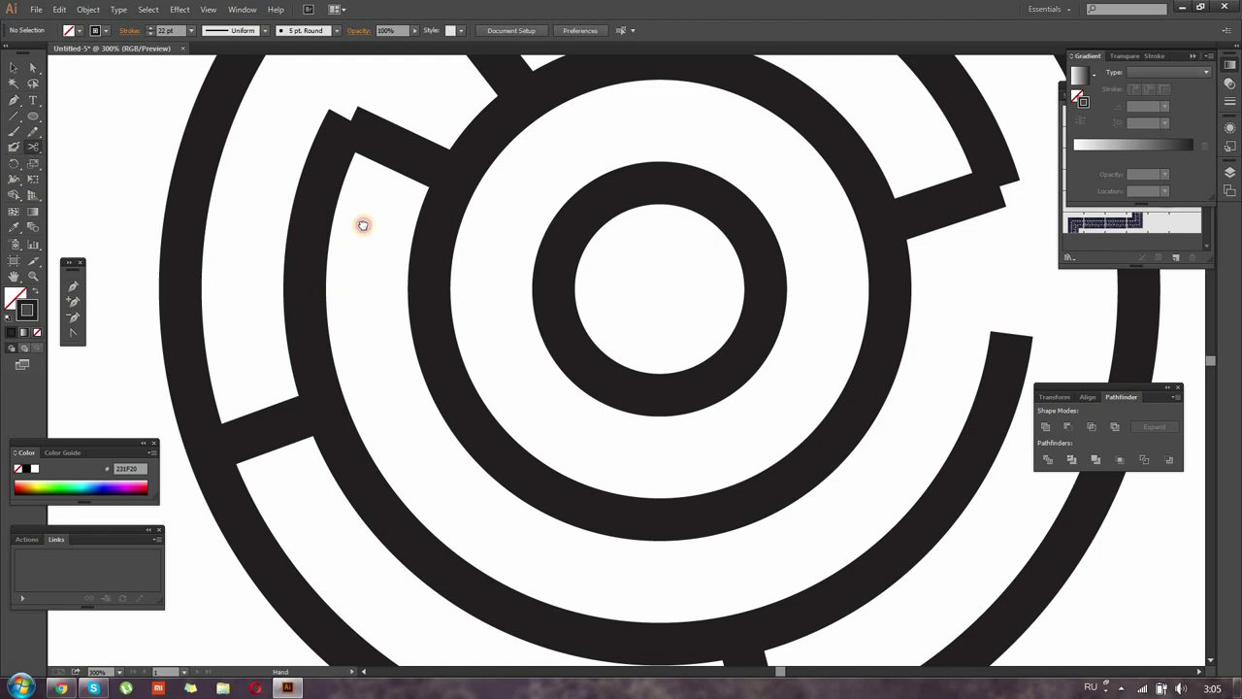
- Delete the short connector segment on the left of the maze
{"action": "left_click_drag", "start_coordinate": [363, 225], "coordinate": [400, 315]}
{"action": "left_click", "coordinate": [12, 71]}
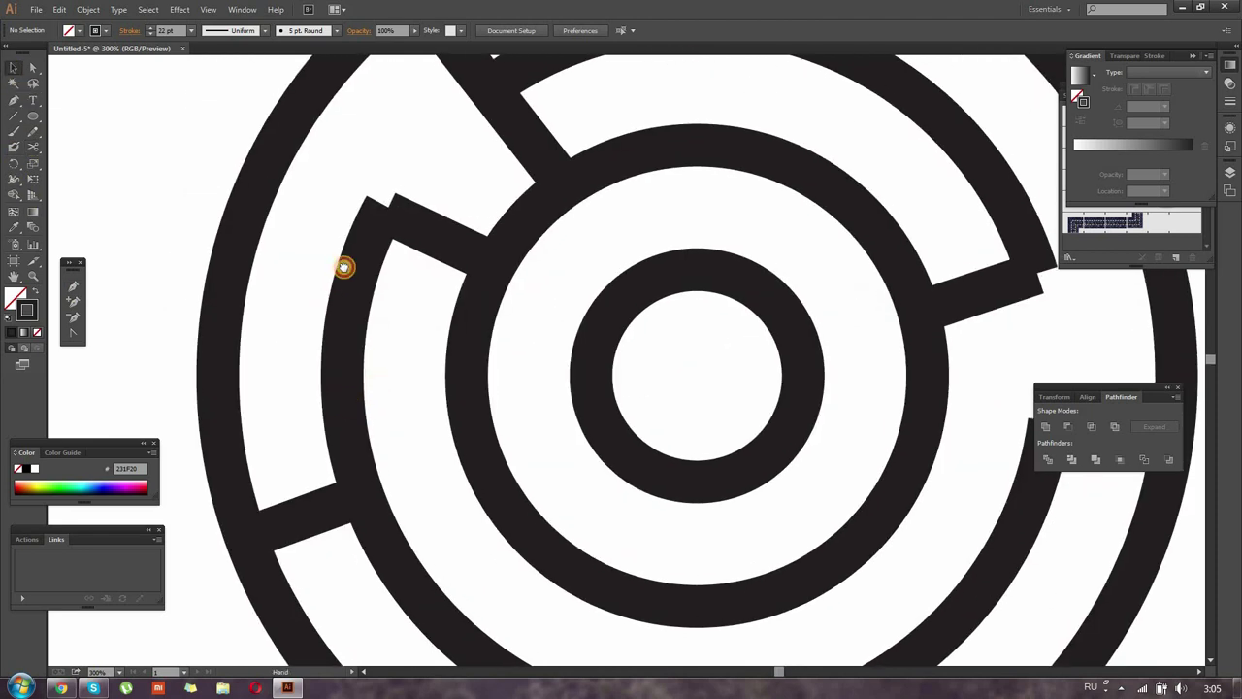
{"action": "scroll", "coordinate": [344, 266], "scroll_direction": "down", "scroll_amount": 3}
{"action": "left_click", "coordinate": [297, 424]}
{"action": "key", "text": "Delete"}
- Draw a new wall across the ring gap
{"action": "left_click_drag", "start_coordinate": [394, 303], "coordinate": [410, 240]}
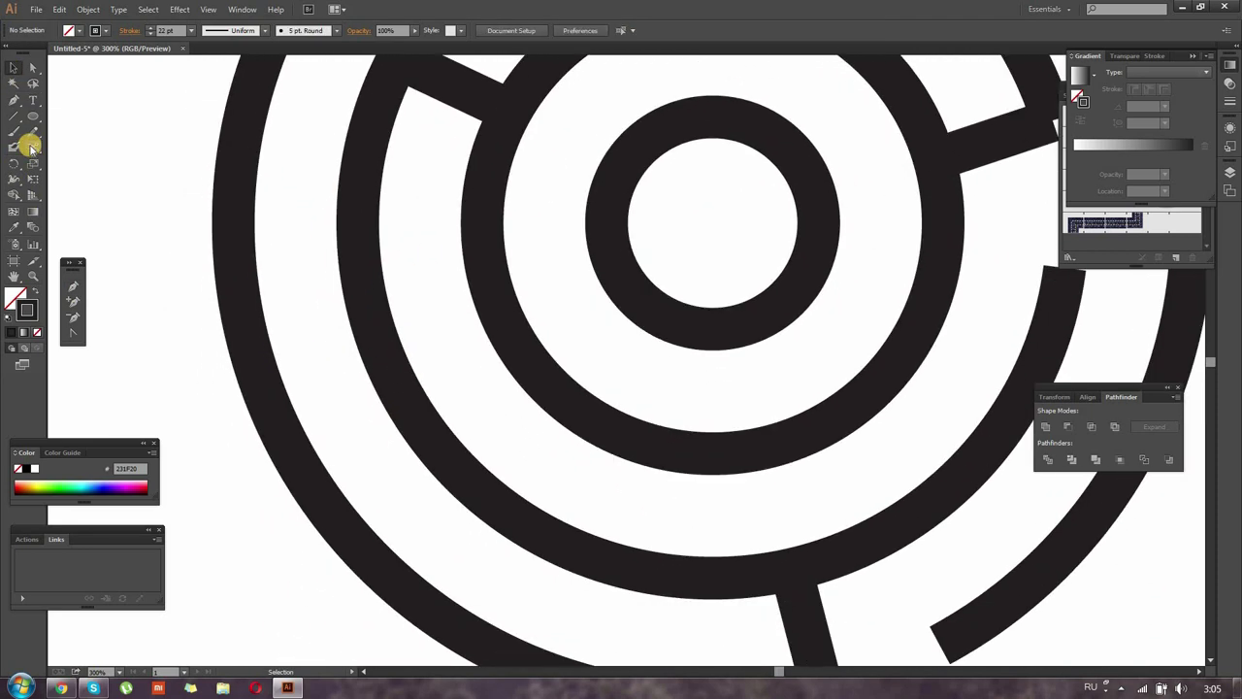
{"action": "left_click_drag", "start_coordinate": [315, 488], "coordinate": [419, 425]}
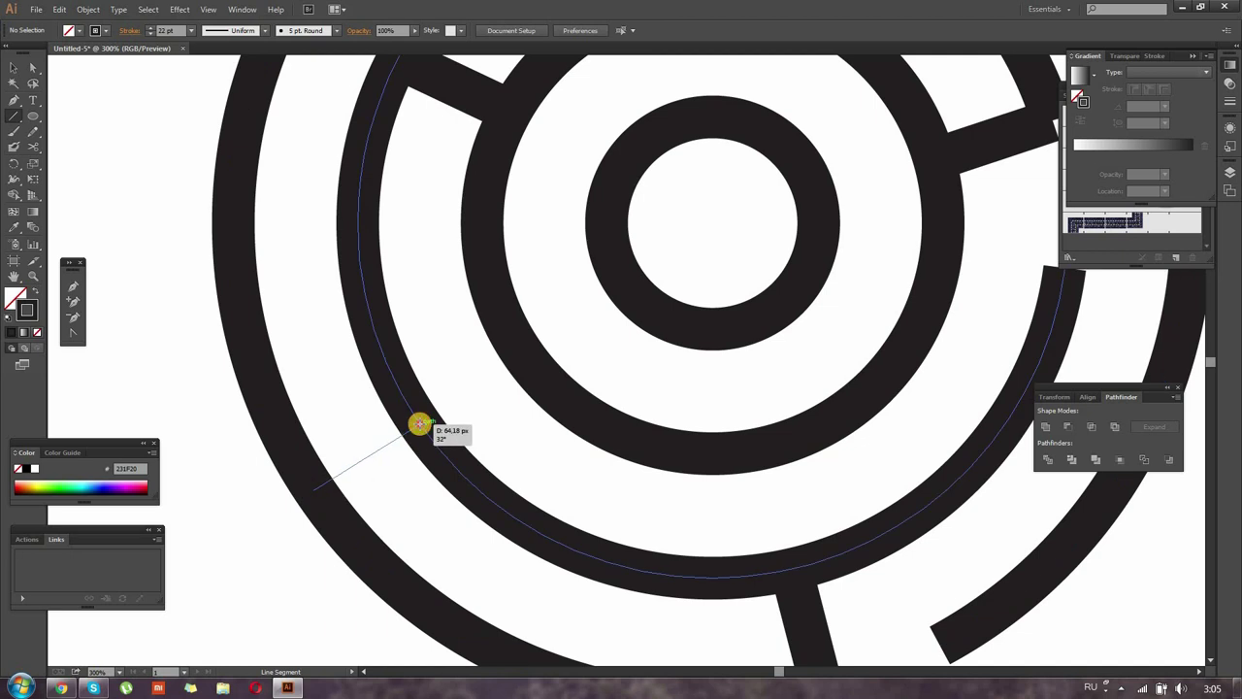
{"action": "key", "text": "v"}
{"action": "left_click", "coordinate": [466, 338]}
{"action": "scroll", "coordinate": [174, 338], "scroll_direction": "down", "scroll_amount": 3}
{"action": "scroll", "coordinate": [397, 438], "scroll_direction": "up", "scroll_amount": 3}
- Cut an arc at two points and delete the piece
{"action": "key", "text": "backslash"}
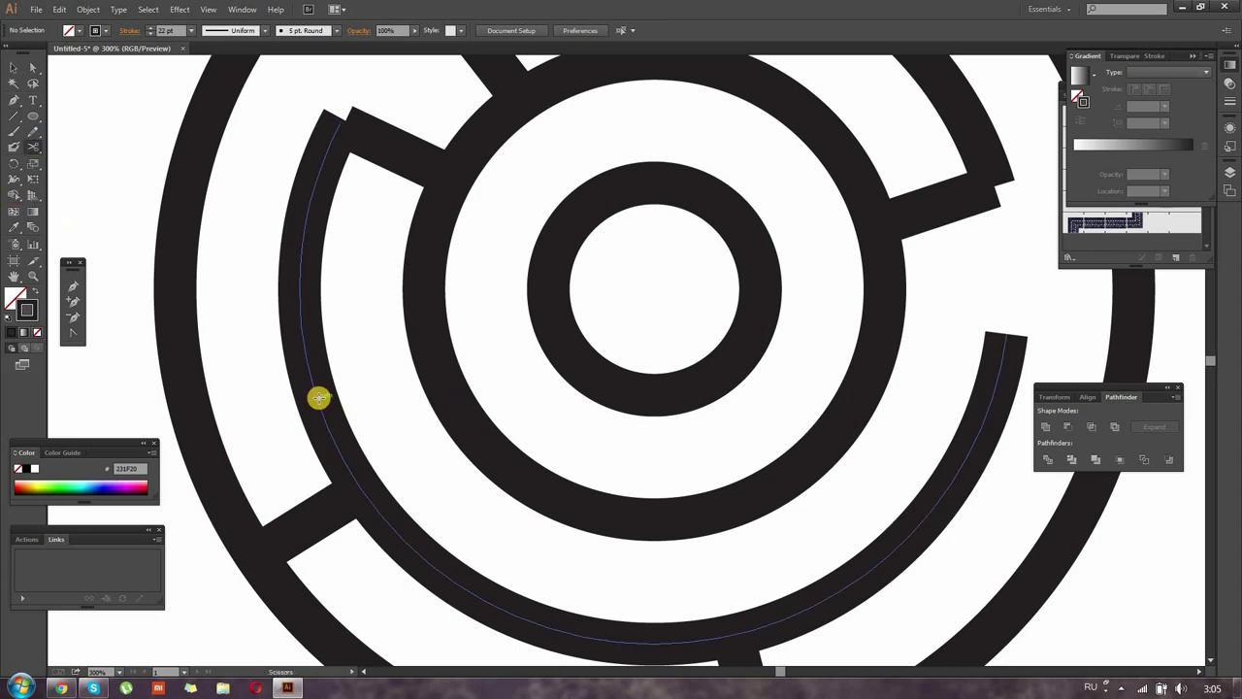
{"action": "left_click", "coordinate": [316, 398]}
{"action": "left_click", "coordinate": [362, 491]}
{"action": "key", "text": "Delete"}
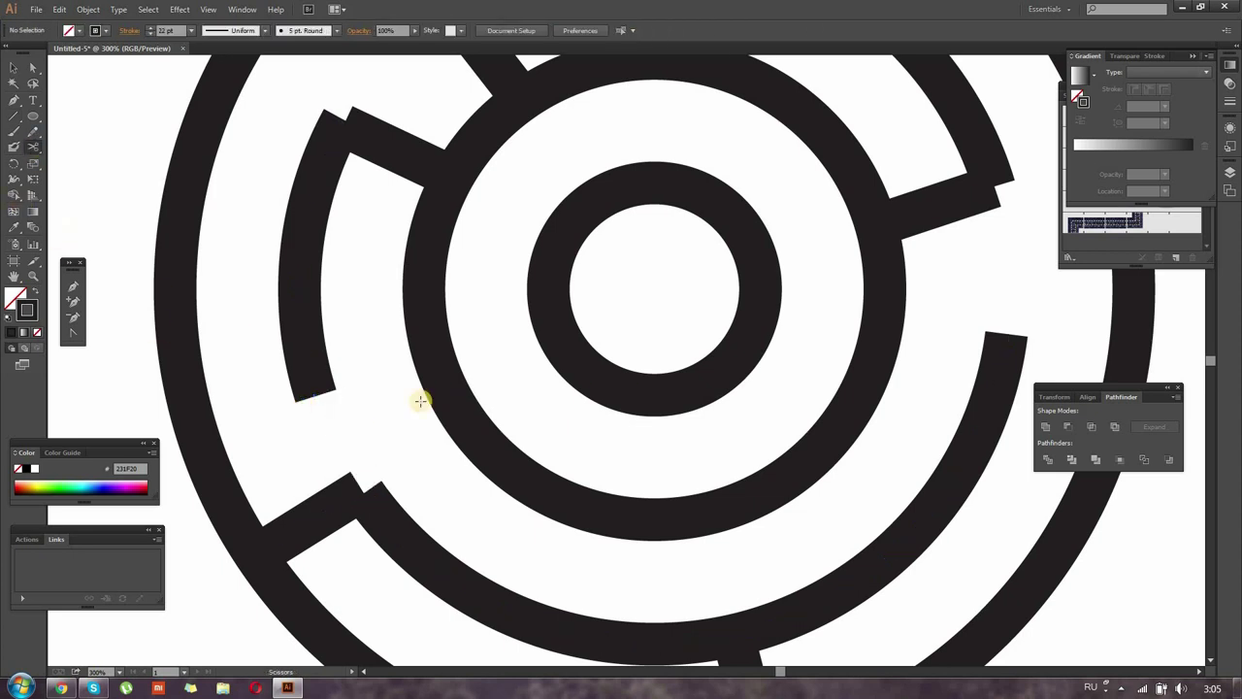
{"action": "scroll", "coordinate": [415, 396], "scroll_direction": "down", "scroll_amount": 2}
{"action": "scroll", "coordinate": [374, 471], "scroll_direction": "up", "scroll_amount": 5}
- Cut the inner and middle rings at wall junctions
{"action": "left_click", "coordinate": [384, 283]}
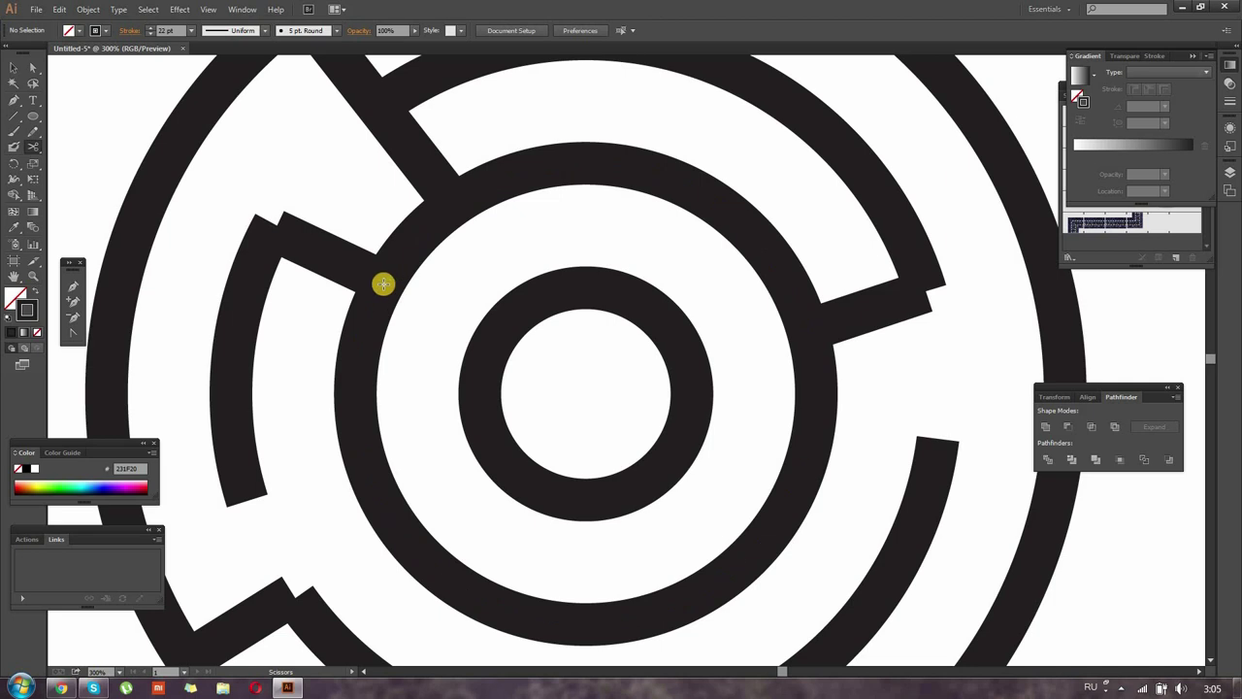
{"action": "left_click", "coordinate": [13, 68]}
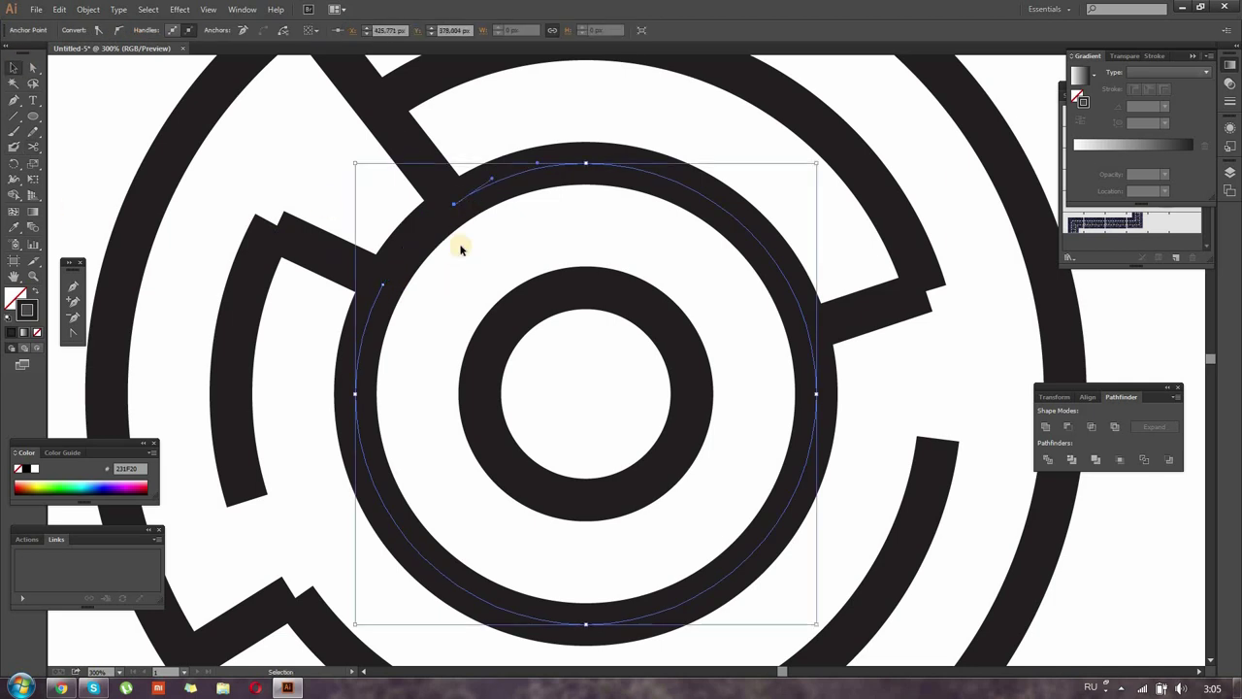
{"action": "key", "text": "ctrl+a"}
{"action": "left_click", "coordinate": [451, 204]}
{"action": "key", "text": "v"}
{"action": "key", "text": "ctrl+a"}
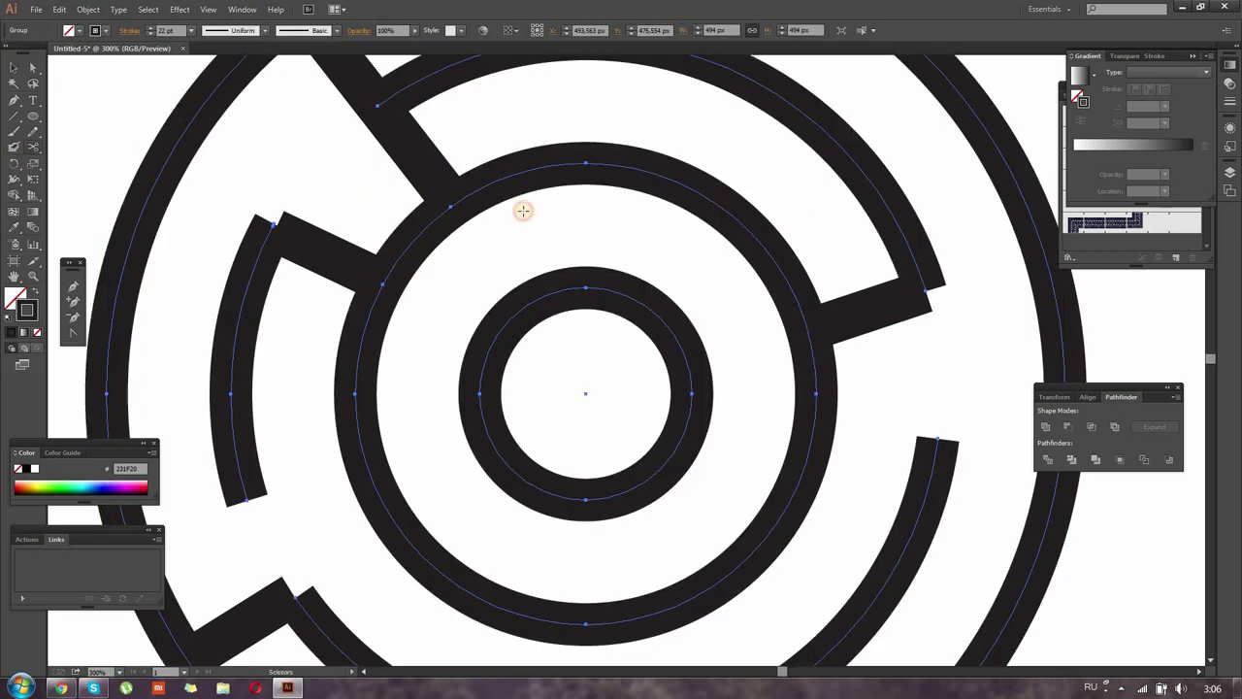
{"action": "left_click", "coordinate": [453, 204]}
{"action": "key", "text": "ctrl+a"}
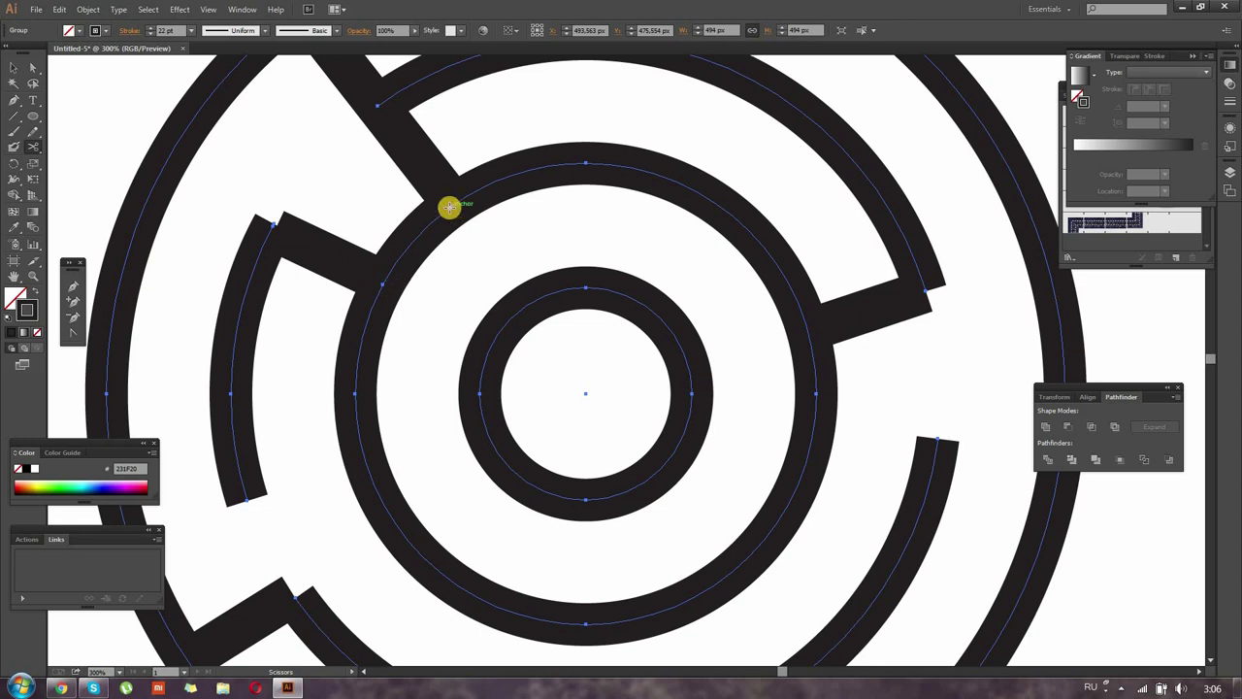
{"action": "left_click", "coordinate": [15, 68]}
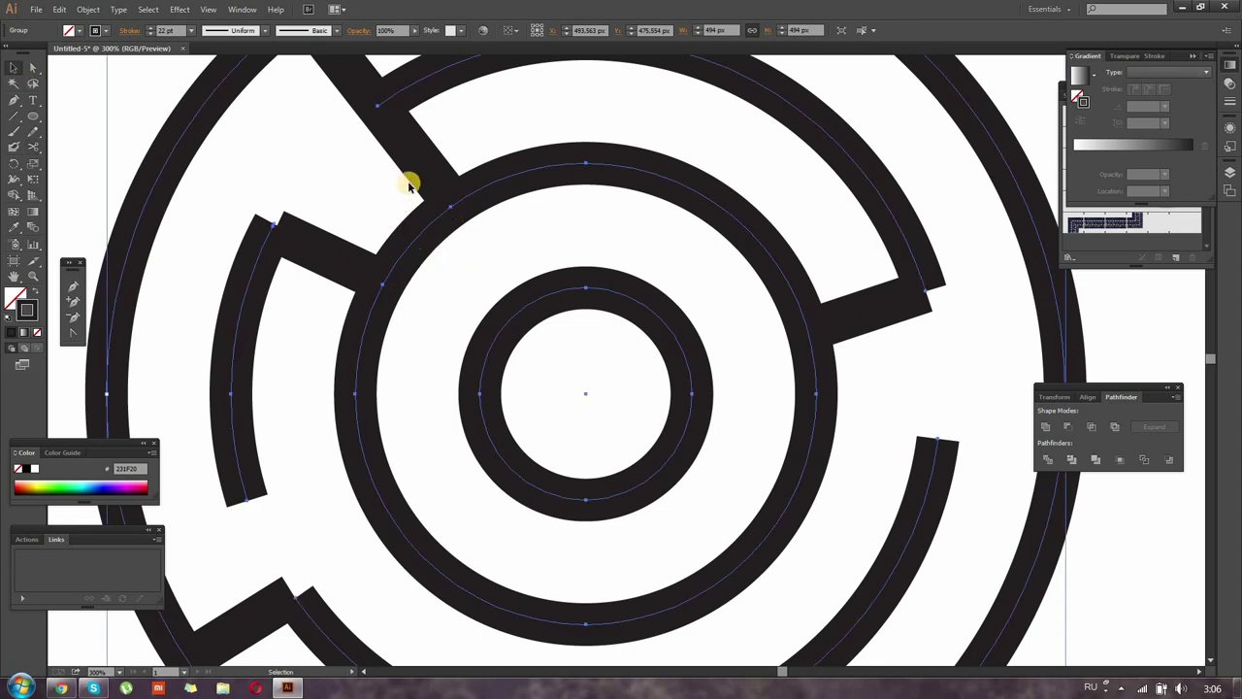
{"action": "scroll", "coordinate": [409, 184], "scroll_direction": "up", "scroll_amount": 2}
{"action": "scroll", "coordinate": [480, 260], "scroll_direction": "up", "scroll_amount": 2}
- Cut a ring at two junctions beside the upper-left walls and delete the pieces
{"action": "key", "text": "c"}
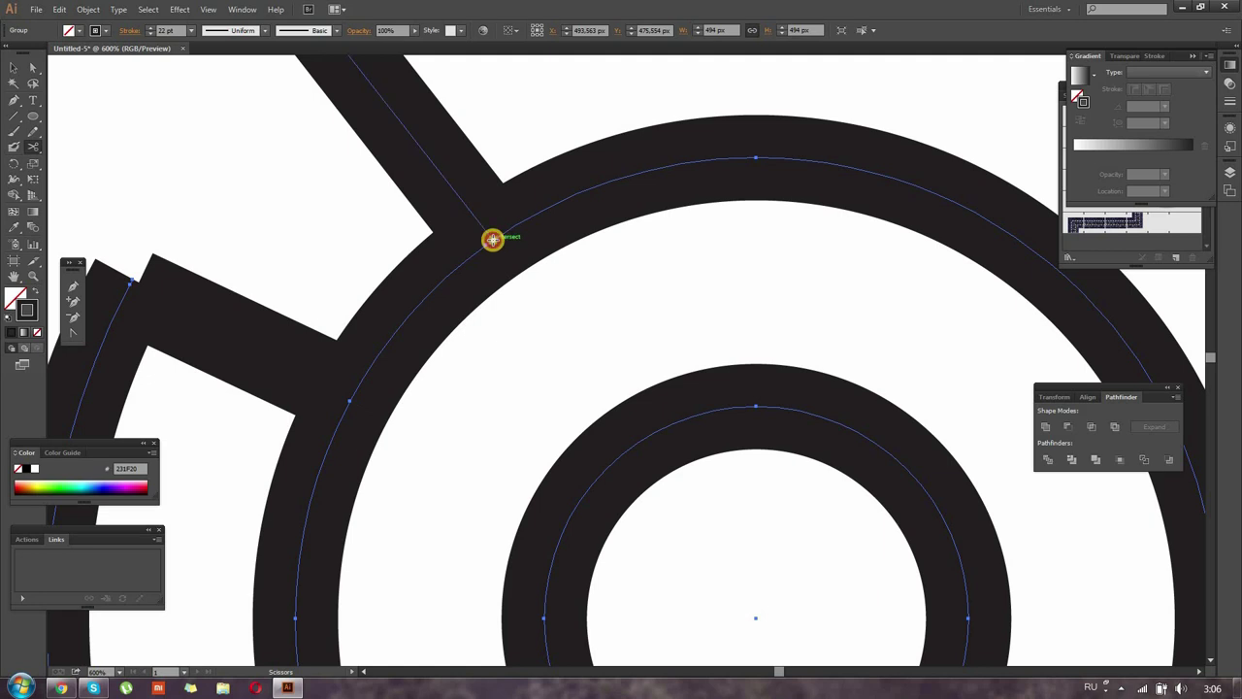
{"action": "left_click", "coordinate": [493, 239]}
{"action": "left_click", "coordinate": [347, 407]}
{"action": "key", "text": "v"}
{"action": "key", "text": "Delete"}
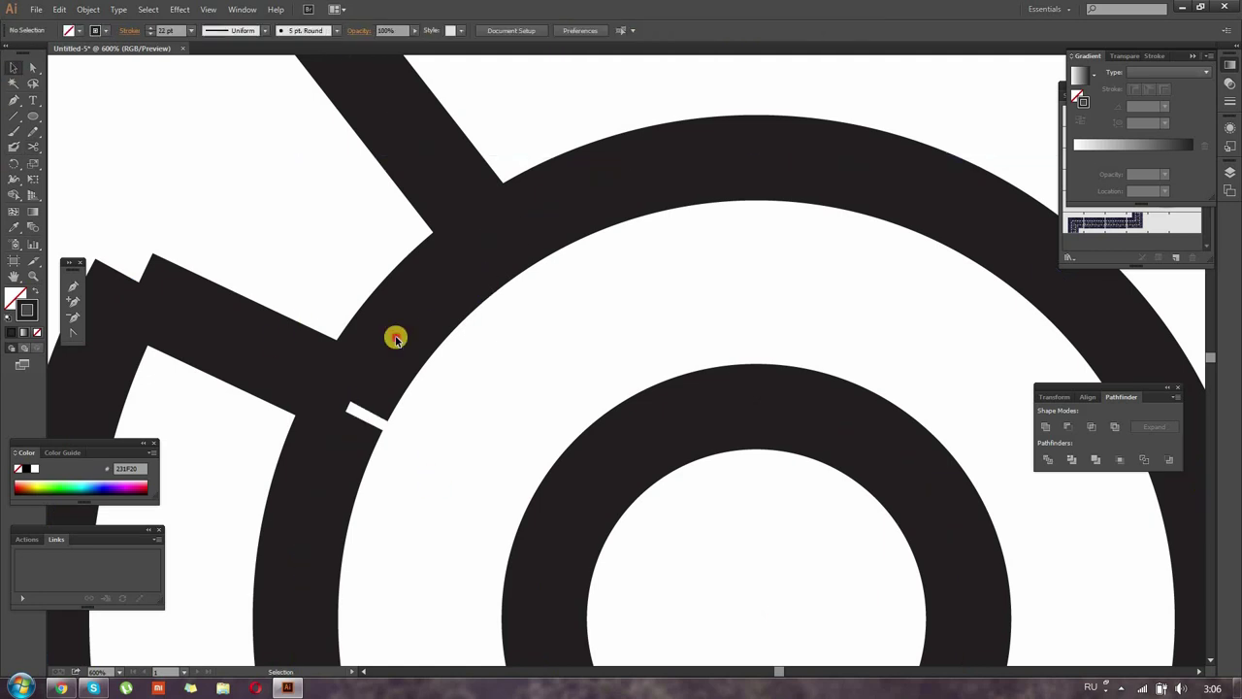
{"action": "left_click", "coordinate": [451, 276]}
{"action": "key", "text": "Delete"}
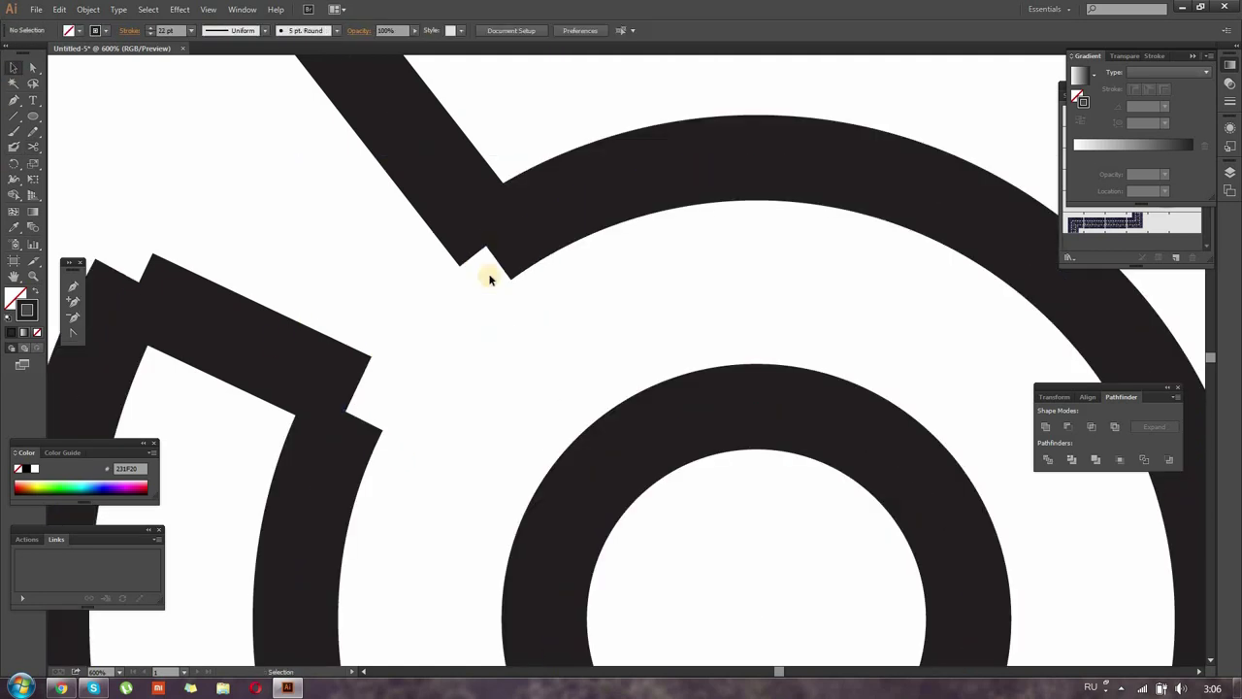
- Cut the lower arc with the Scissors tool and delete the small cut-off piece
{"action": "scroll", "coordinate": [673, 408], "scroll_direction": "down", "scroll_amount": 3}
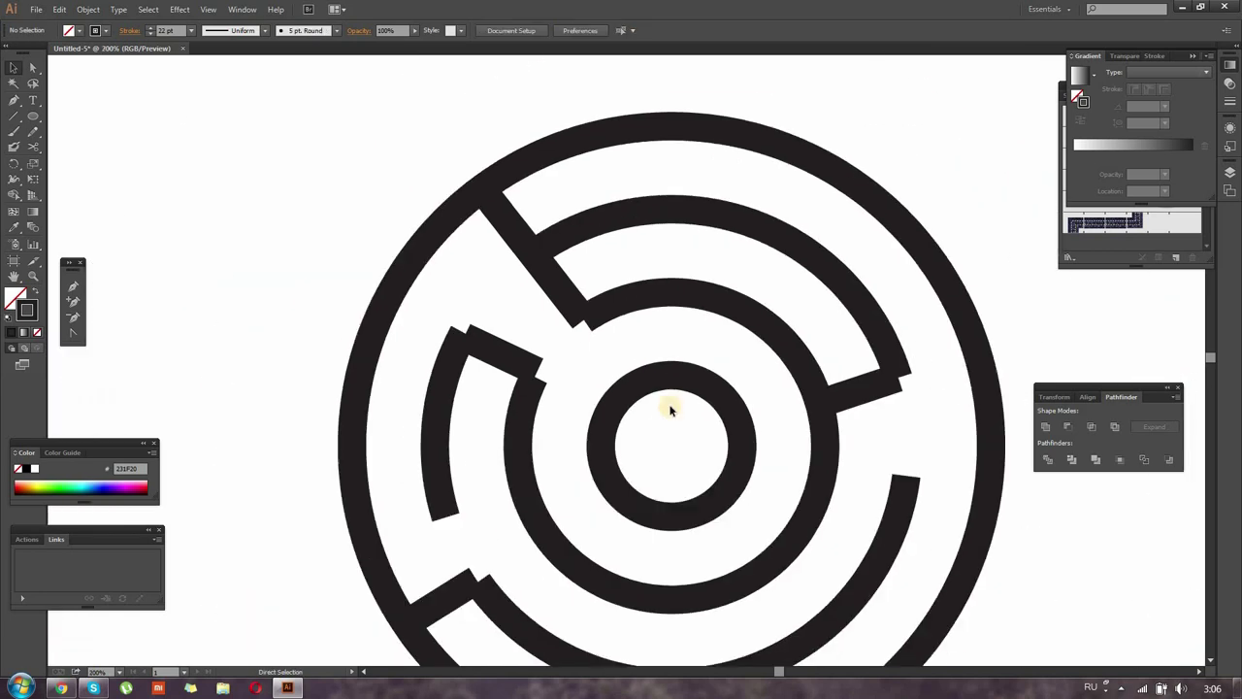
{"action": "scroll", "coordinate": [749, 393], "scroll_direction": "down", "scroll_amount": 1}
{"action": "scroll", "coordinate": [752, 393], "scroll_direction": "up", "scroll_amount": 2}
{"action": "scroll", "coordinate": [602, 285], "scroll_direction": "up", "scroll_amount": 1}
{"action": "left_click", "coordinate": [291, 388]}
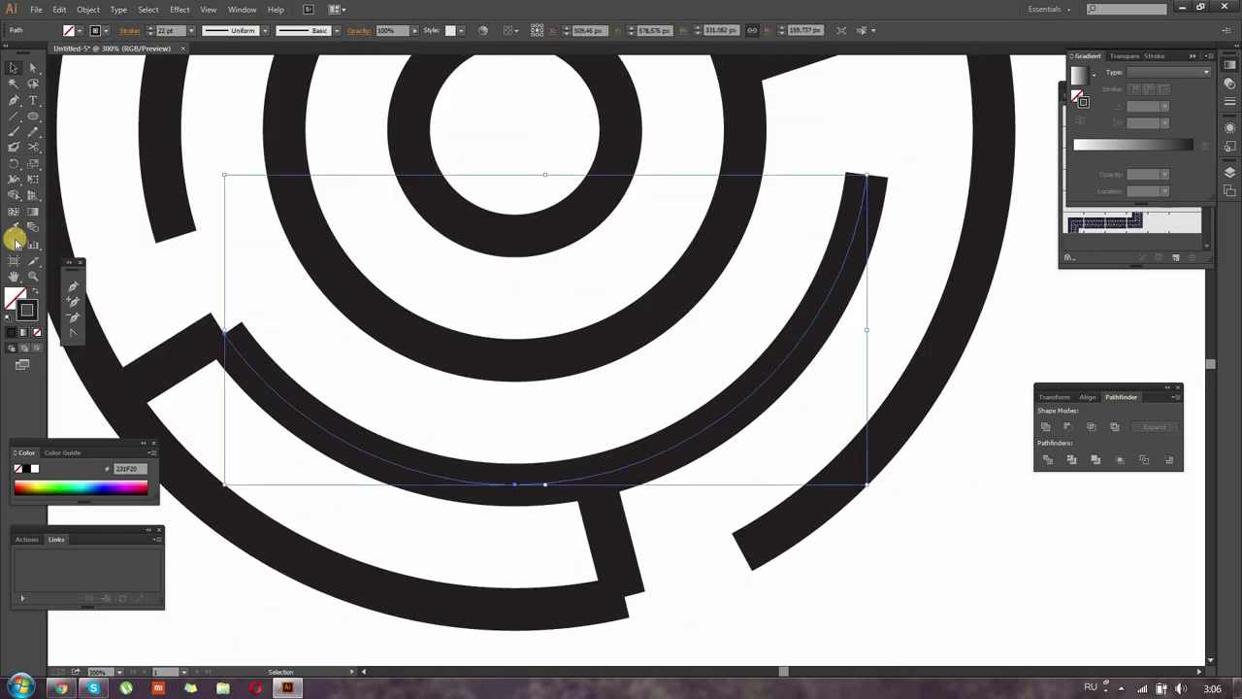
{"action": "key", "text": "c"}
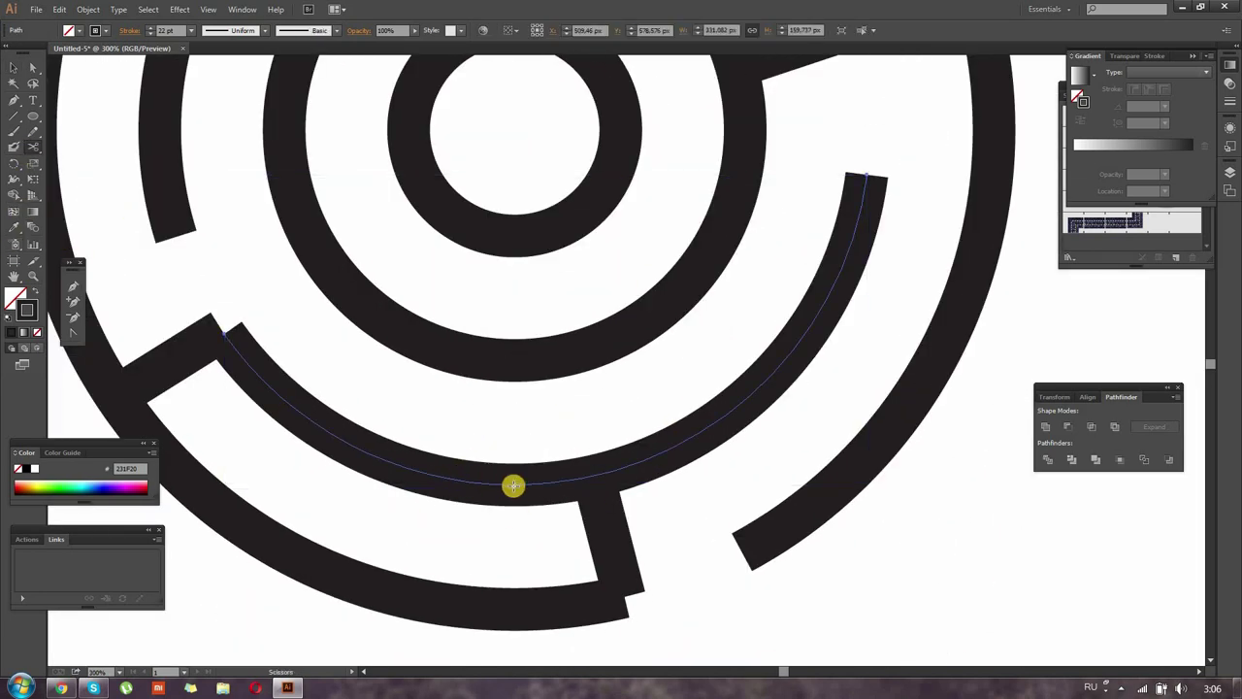
{"action": "left_click", "coordinate": [589, 476]}
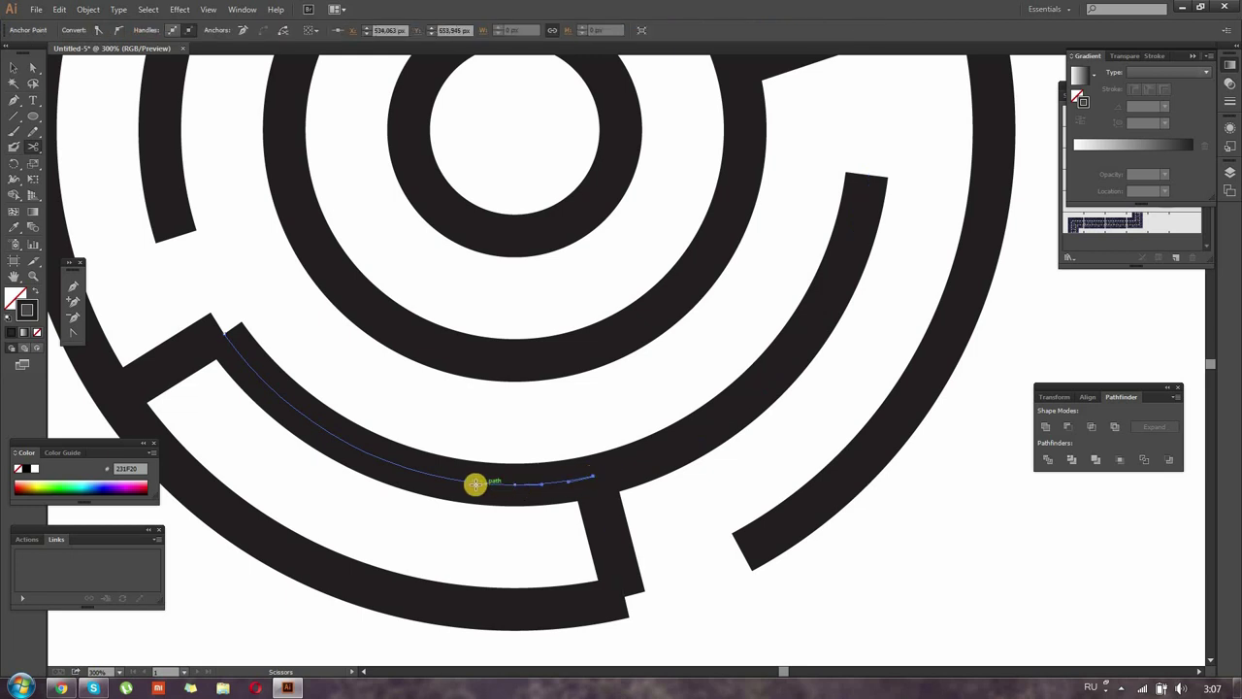
{"action": "left_click", "coordinate": [14, 67]}
{"action": "left_click", "coordinate": [543, 476]}
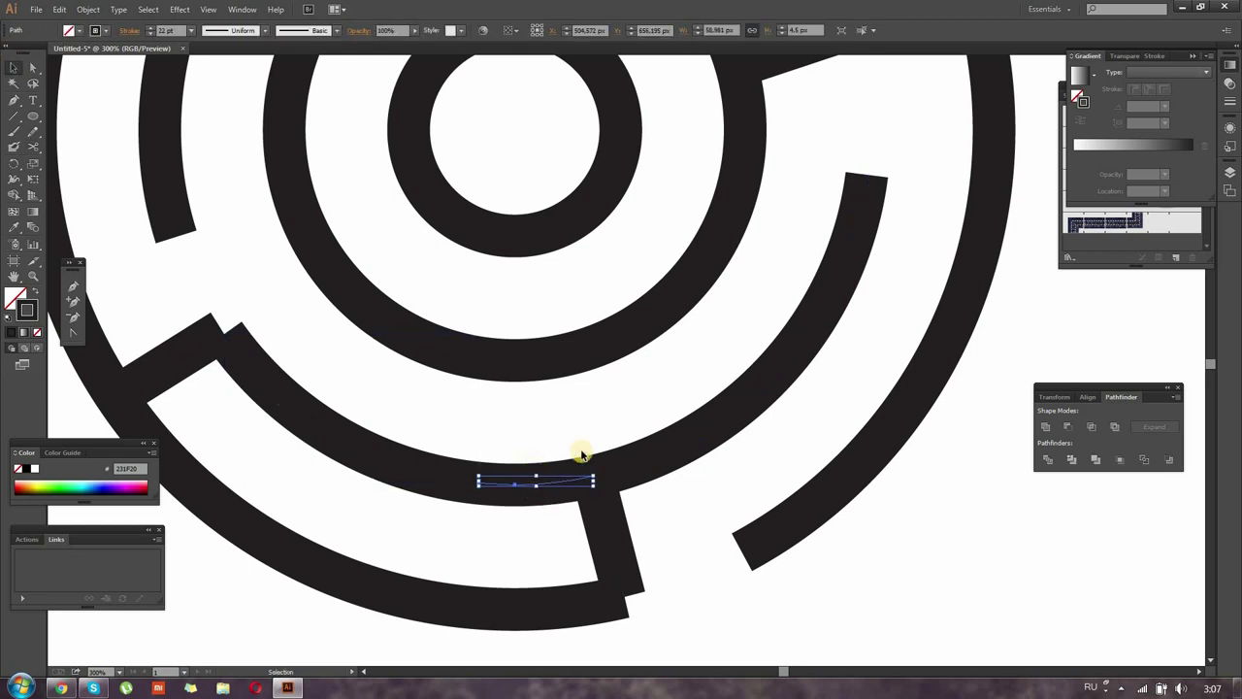
{"action": "key", "text": "Delete"}
- Cut the second arc near its top-left end and delete the cut-off piece
{"action": "mouse_move", "coordinate": [575, 203]}
{"action": "left_mouse_down"}
{"action": "mouse_move", "coordinate": [733, 328]}
{"action": "mouse_move", "coordinate": [698, 194]}
{"action": "mouse_move", "coordinate": [748, 374]}
{"action": "left_mouse_up"}
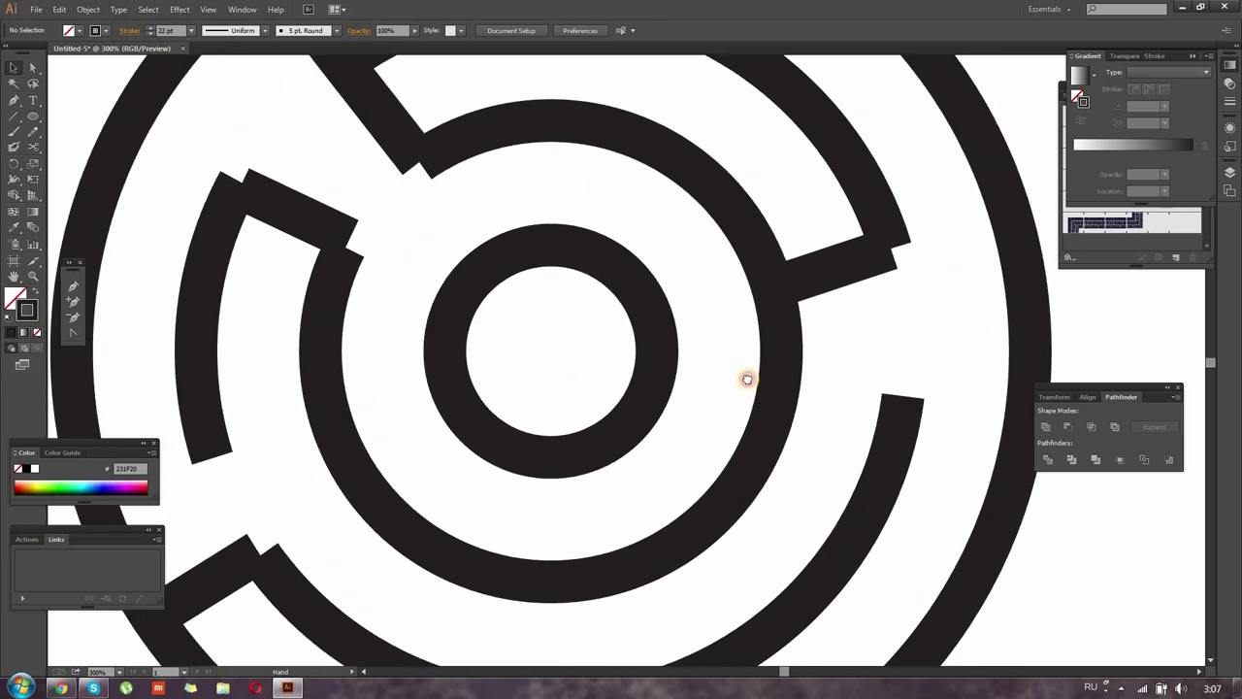
{"action": "mouse_move", "coordinate": [657, 407]}
{"action": "left_mouse_down"}
{"action": "mouse_move", "coordinate": [640, 442]}
{"action": "mouse_move", "coordinate": [441, 303]}
{"action": "left_mouse_up"}
{"action": "left_click", "coordinate": [395, 221]}
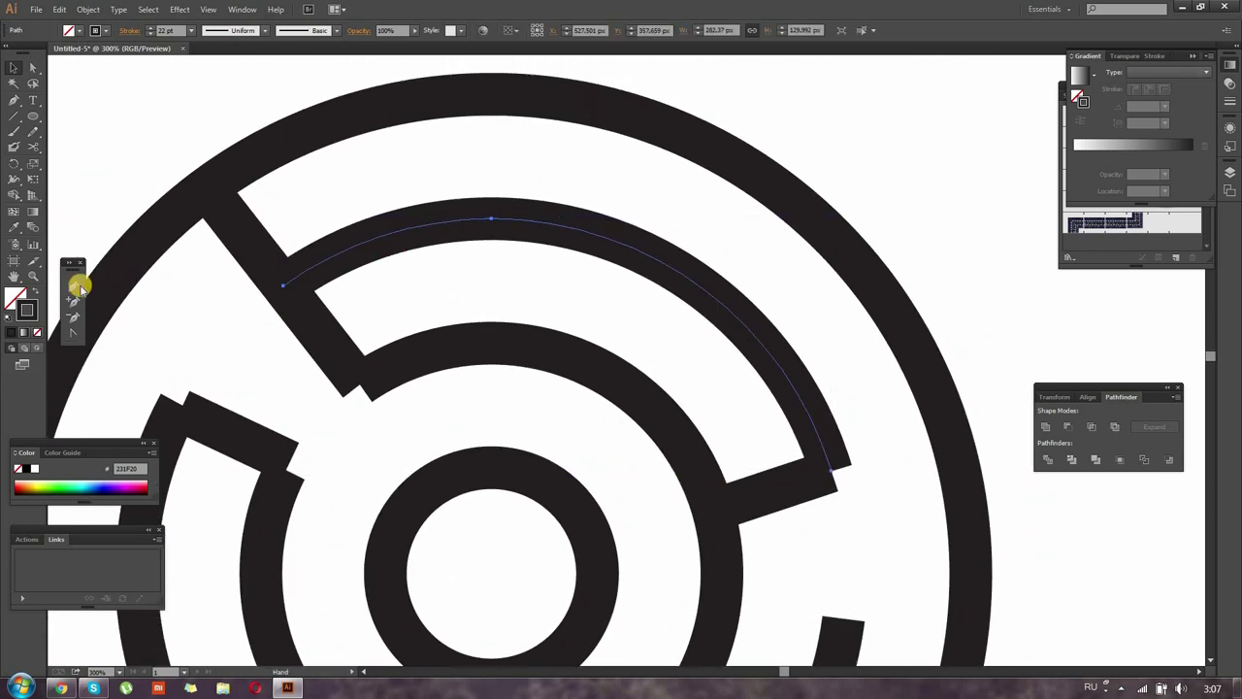
{"action": "left_click", "coordinate": [33, 146]}
{"action": "left_click", "coordinate": [411, 234]}
{"action": "left_click", "coordinate": [12, 64]}
{"action": "left_click", "coordinate": [369, 250]}
{"action": "key", "text": "Delete"}
{"action": "scroll", "coordinate": [643, 297], "scroll_direction": "down", "scroll_amount": 5}
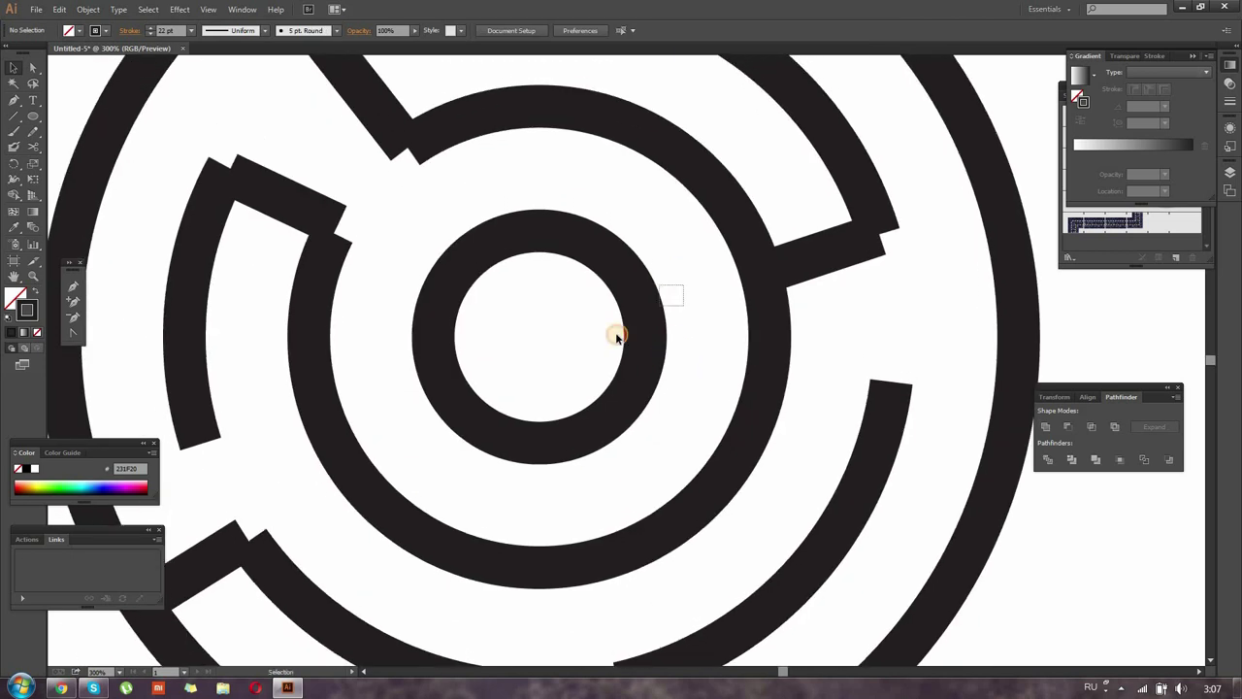
- Cut the centre ring at its right point and delete the arc, leaving a C
{"action": "left_click", "coordinate": [617, 336]}
{"action": "left_click", "coordinate": [33, 146]}
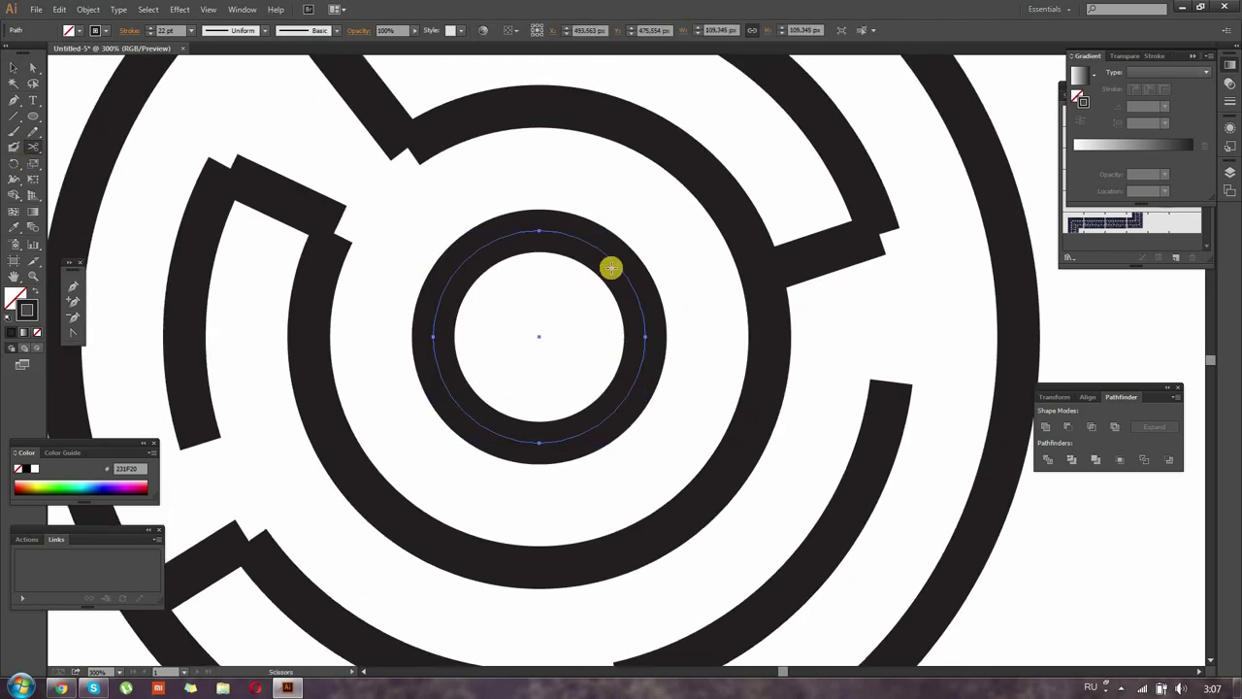
{"action": "left_click", "coordinate": [643, 336]}
{"action": "key", "text": "a"}
{"action": "left_click", "coordinate": [655, 369]}
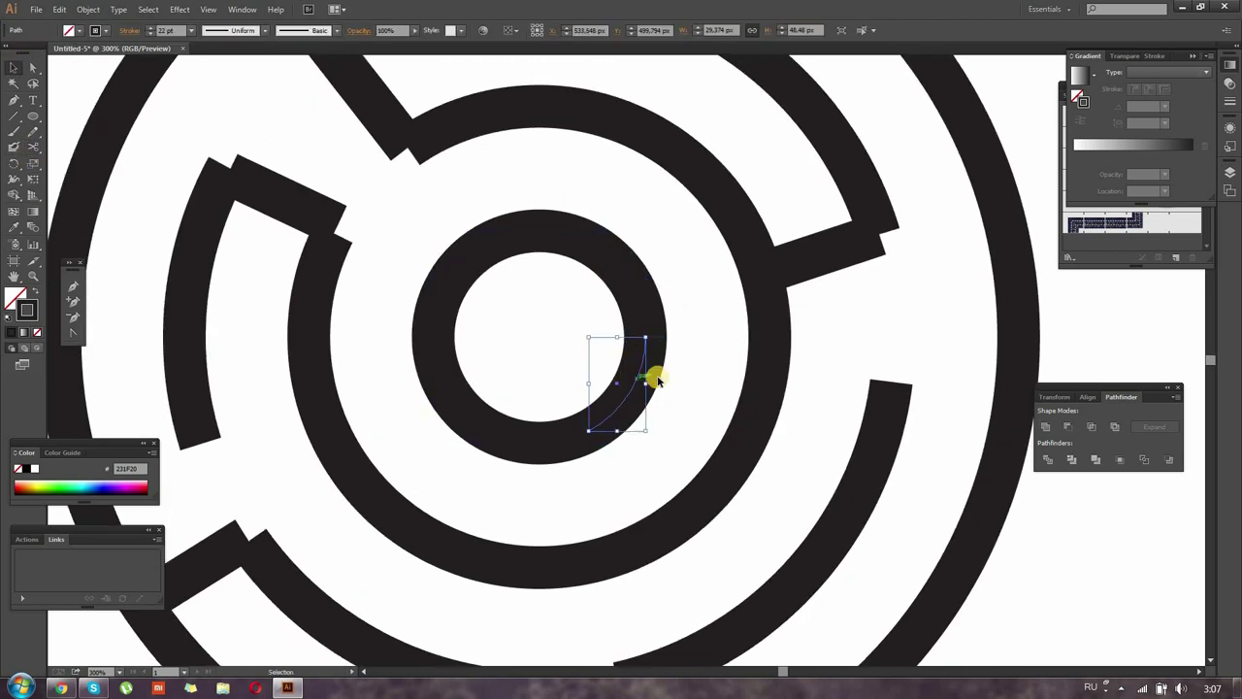
{"action": "key", "text": "Delete"}
{"action": "key", "text": "ctrl+1"}
{"action": "key", "text": "v"}
{"action": "key", "text": "ctrl+plus"}
{"action": "key", "text": "ctrl+plus"}
{"action": "key", "text": "ctrl+plus"}
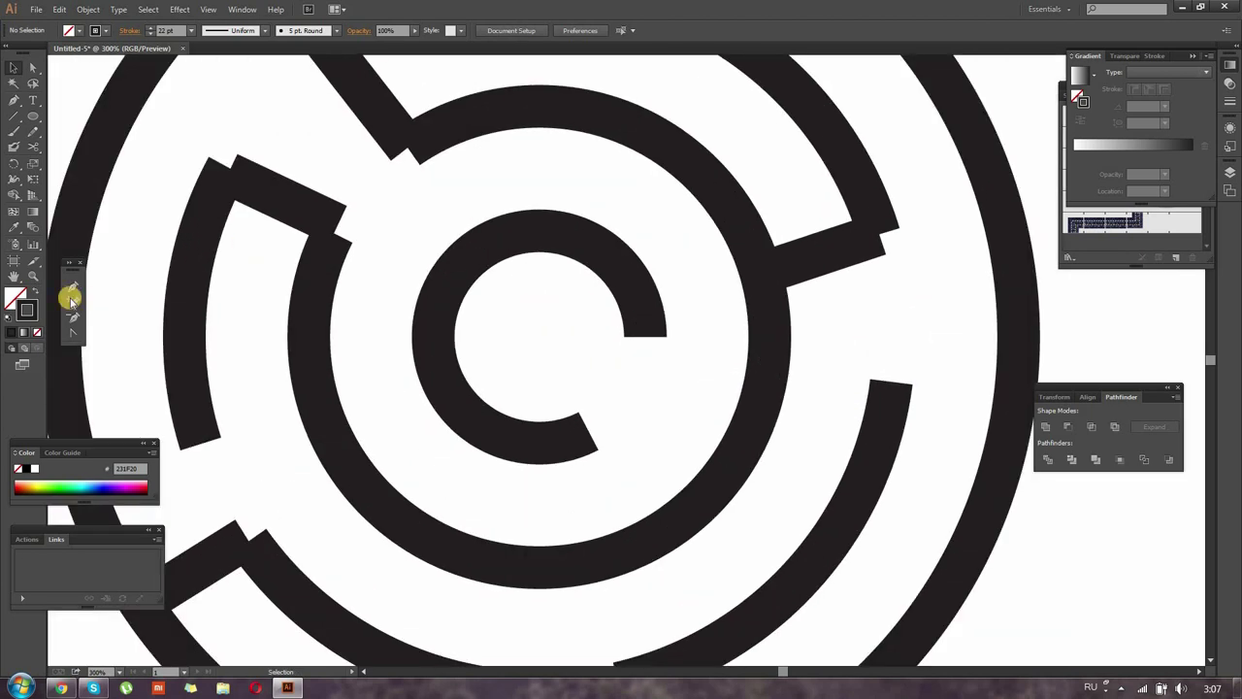
- Draw a short diagonal Line Segment wall from the C's lower end to the next ring
{"action": "left_click", "coordinate": [16, 122]}
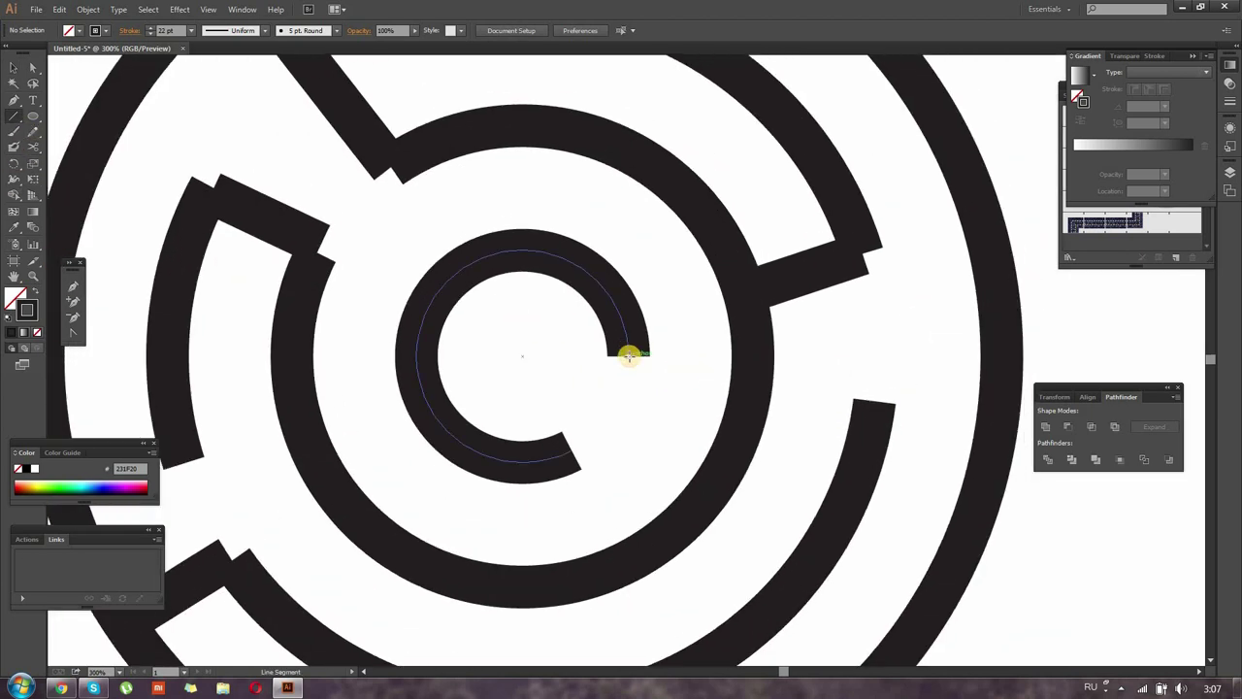
{"action": "left_click_drag", "start_coordinate": [575, 460], "coordinate": [630, 558]}
{"action": "left_click_drag", "start_coordinate": [705, 475], "coordinate": [722, 449]}
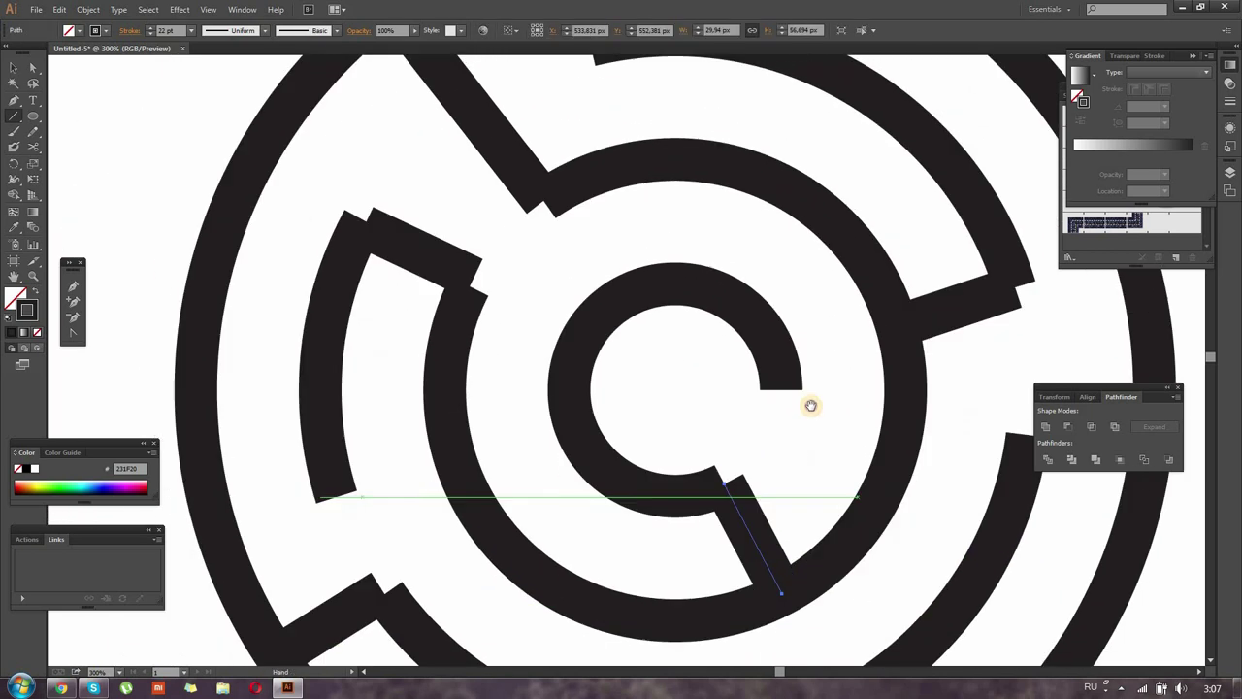
{"action": "scroll", "coordinate": [723, 449], "scroll_direction": "down", "scroll_amount": 1}
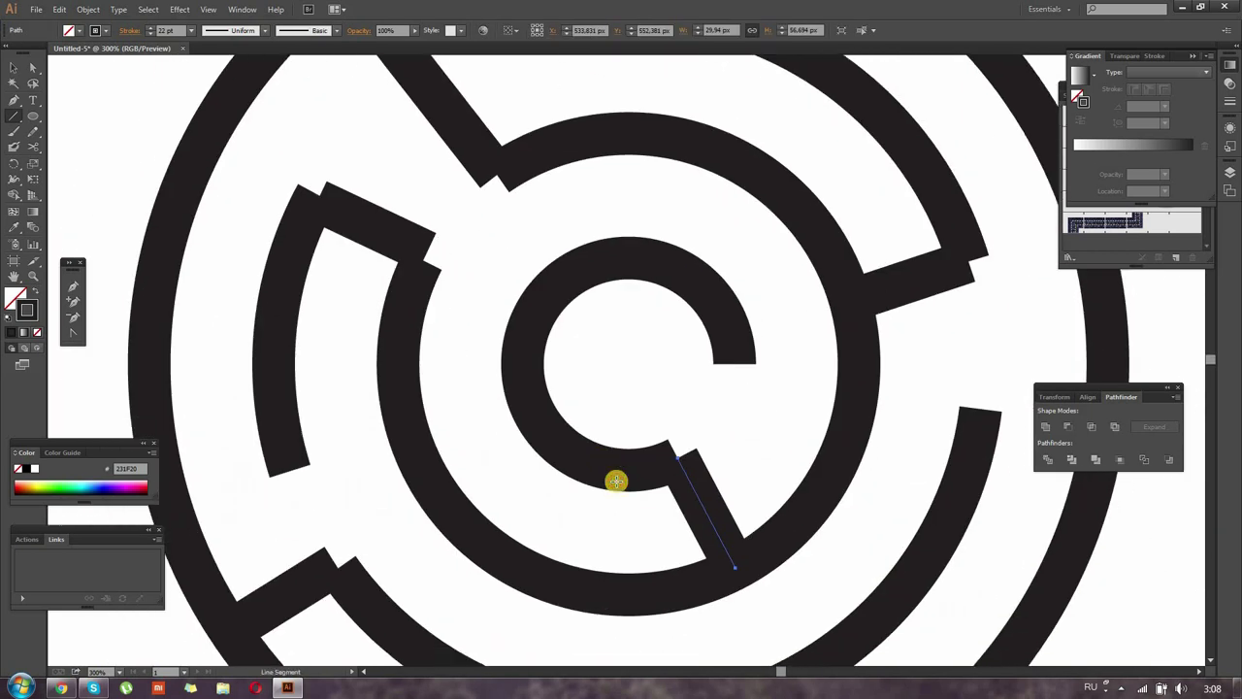
{"action": "scroll", "coordinate": [615, 479], "scroll_direction": "down", "scroll_amount": 2}
{"action": "scroll", "coordinate": [726, 477], "scroll_direction": "up", "scroll_amount": 1}
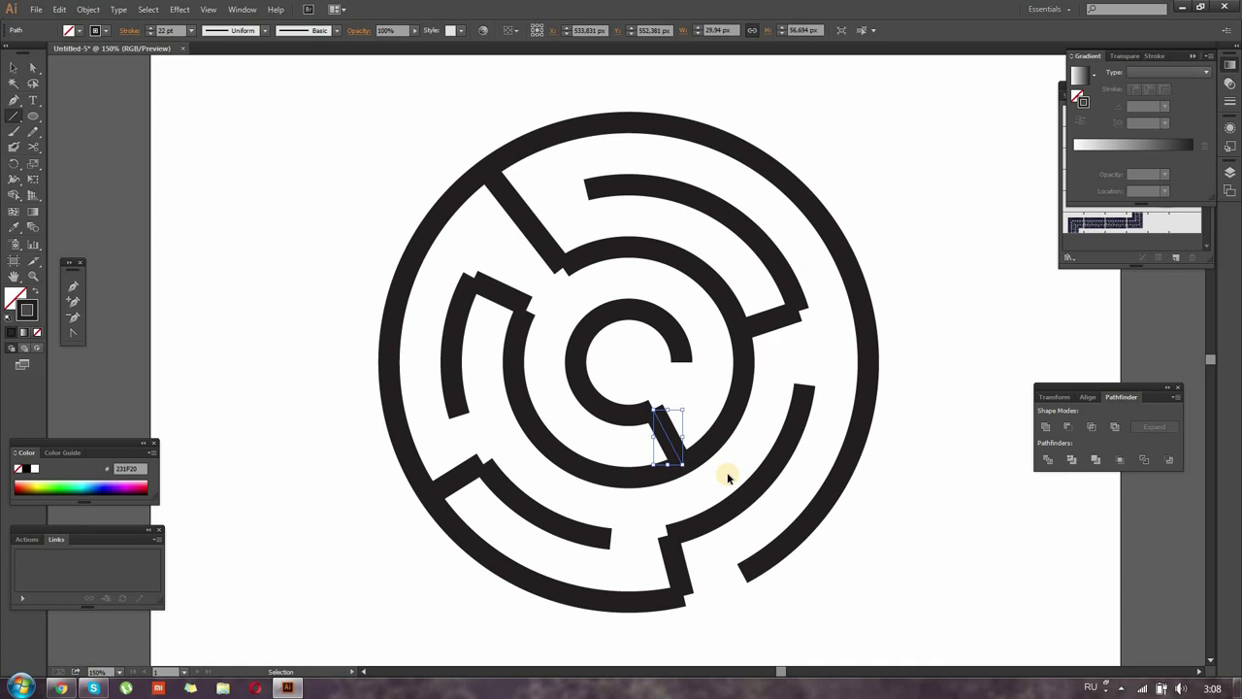
{"action": "key", "text": "a"}
{"action": "scroll", "coordinate": [69, 116], "scroll_direction": "up", "scroll_amount": 1}
- Line up the left and right arcs' corner anchors and join the two ends into one corner
{"action": "left_click_drag", "start_coordinate": [529, 321], "coordinate": [644, 374]}
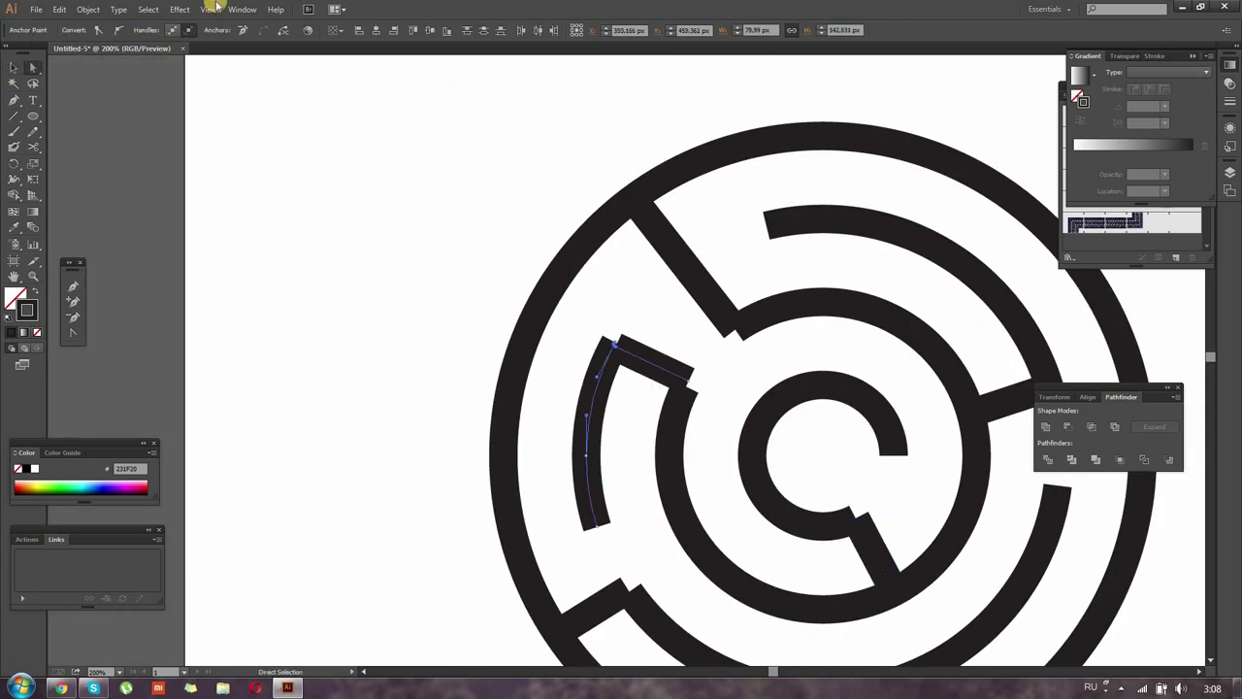
{"action": "left_click", "coordinate": [590, 388]}
{"action": "scroll", "coordinate": [620, 349], "scroll_direction": "up", "scroll_amount": 3}
{"action": "left_click", "coordinate": [609, 320]}
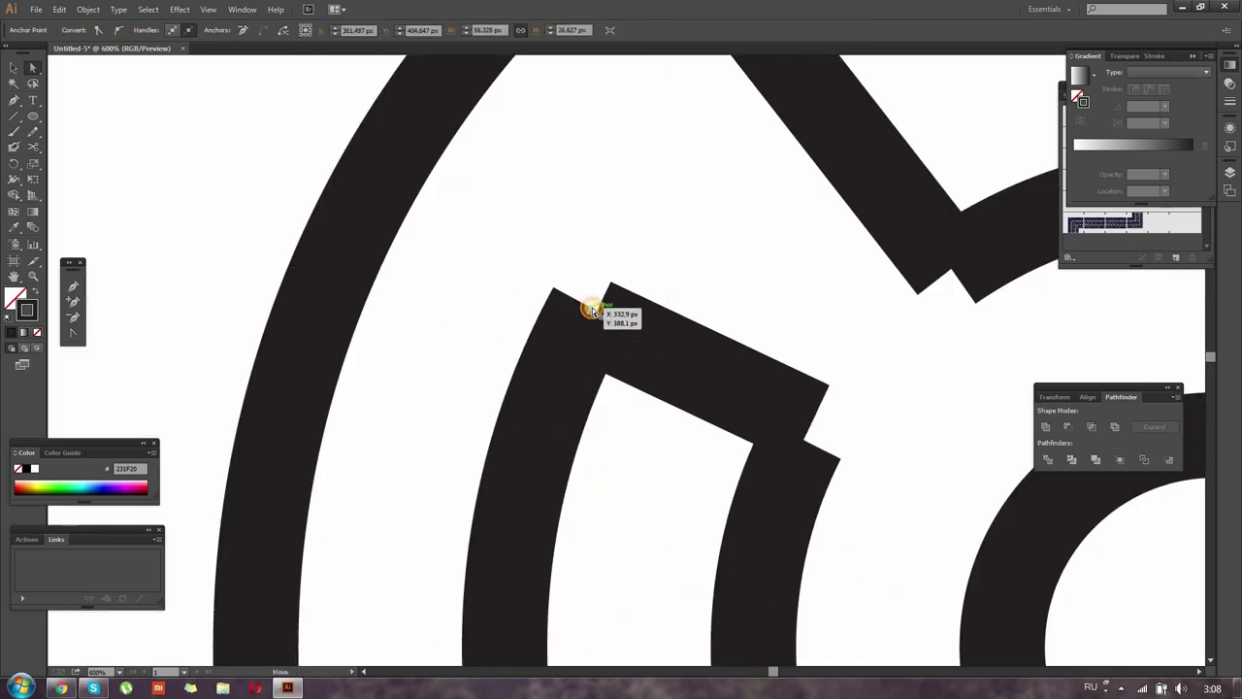
{"action": "left_click_drag", "start_coordinate": [592, 310], "coordinate": [613, 344]}
{"action": "left_click_drag", "start_coordinate": [621, 388], "coordinate": [588, 314]}
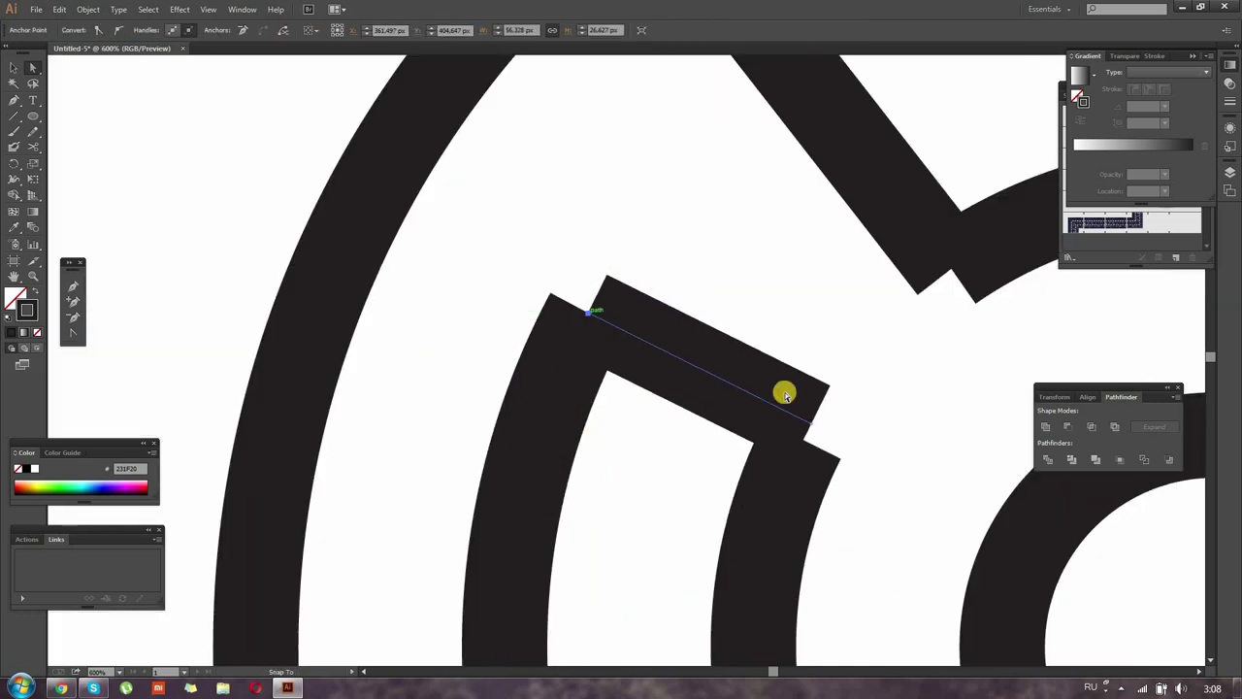
{"action": "left_click_drag", "start_coordinate": [803, 444], "coordinate": [810, 424]}
{"action": "left_click", "coordinate": [537, 368]}
{"action": "key", "text": "ctrl+j"}
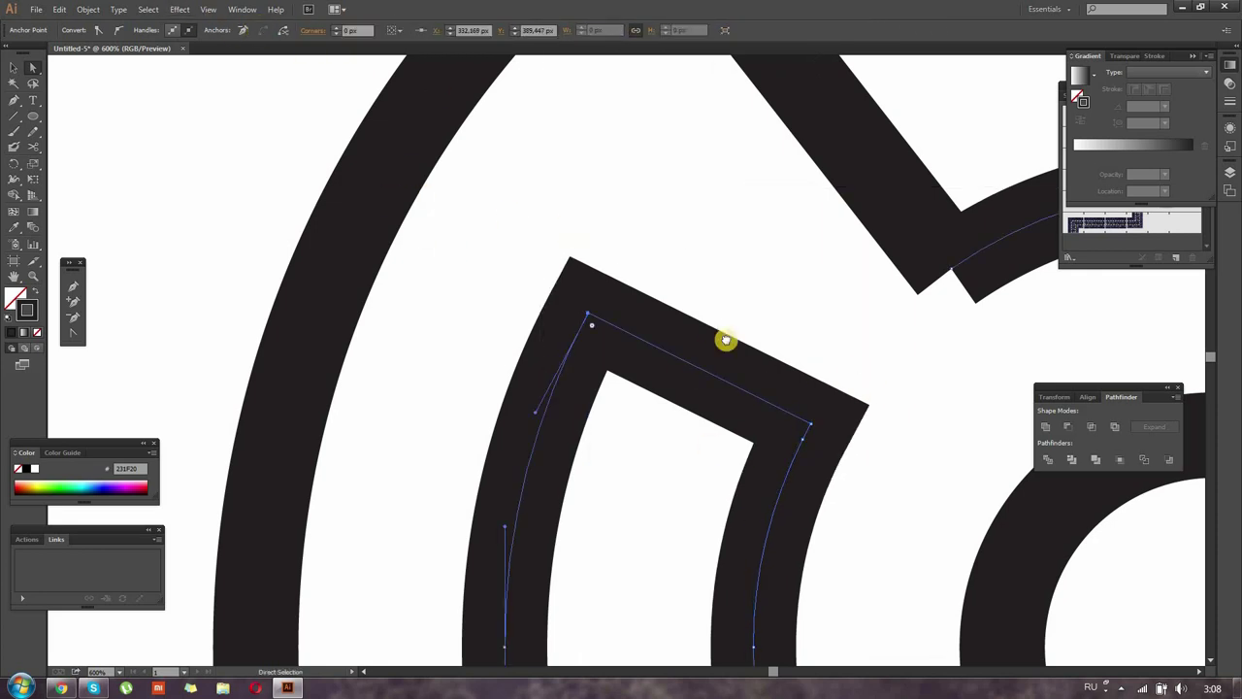
- Move the upper junction anchor into the corner
{"action": "left_click_drag", "start_coordinate": [726, 340], "coordinate": [345, 381]}
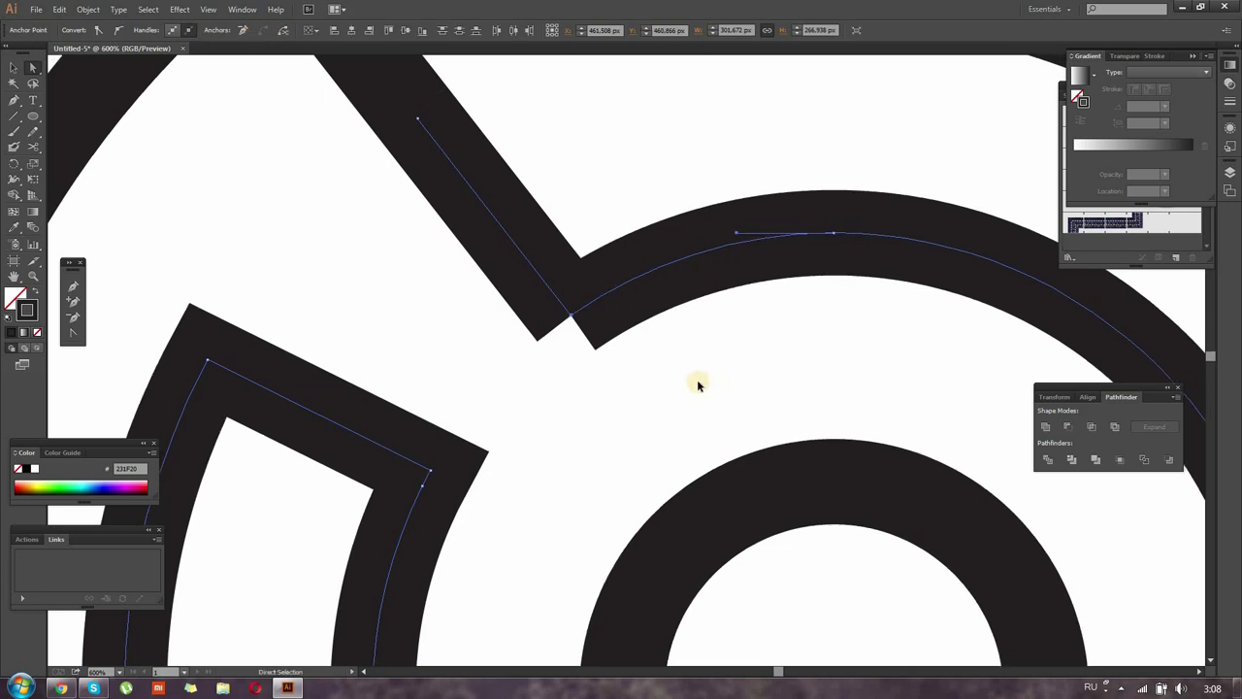
{"action": "left_click_drag", "start_coordinate": [574, 310], "coordinate": [587, 313]}
{"action": "left_click_drag", "start_coordinate": [572, 317], "coordinate": [570, 310]}
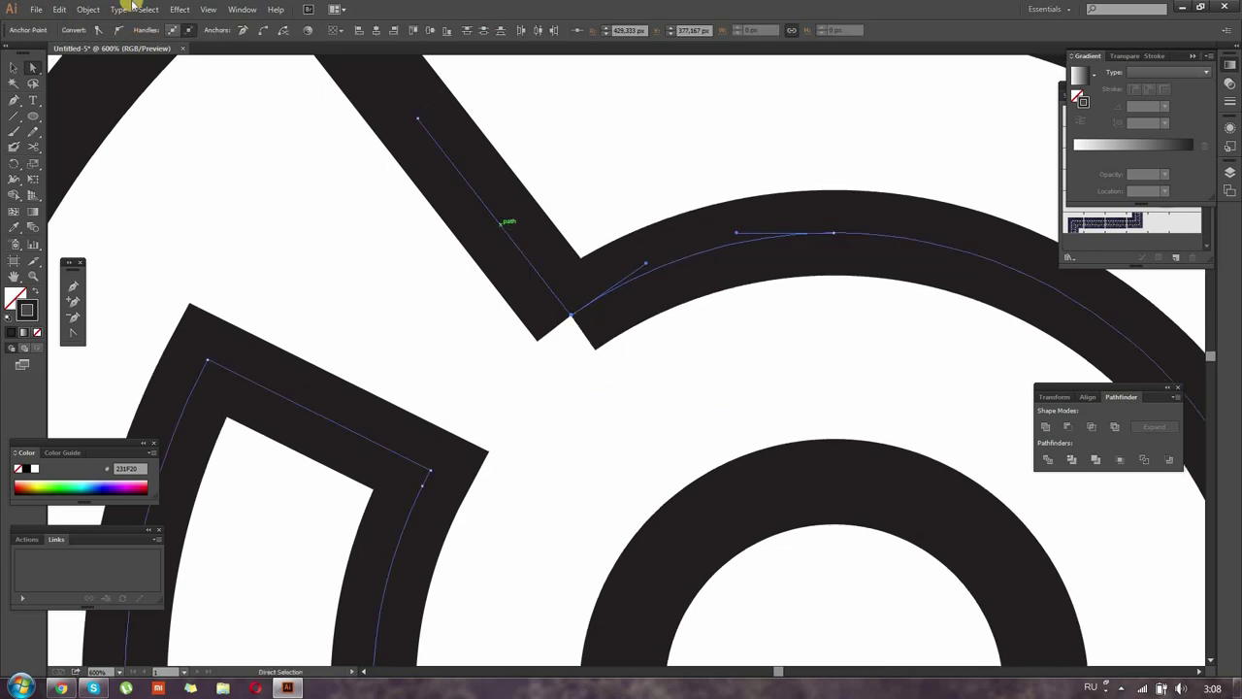
{"action": "scroll", "coordinate": [416, 397], "scroll_direction": "down", "scroll_amount": 5}
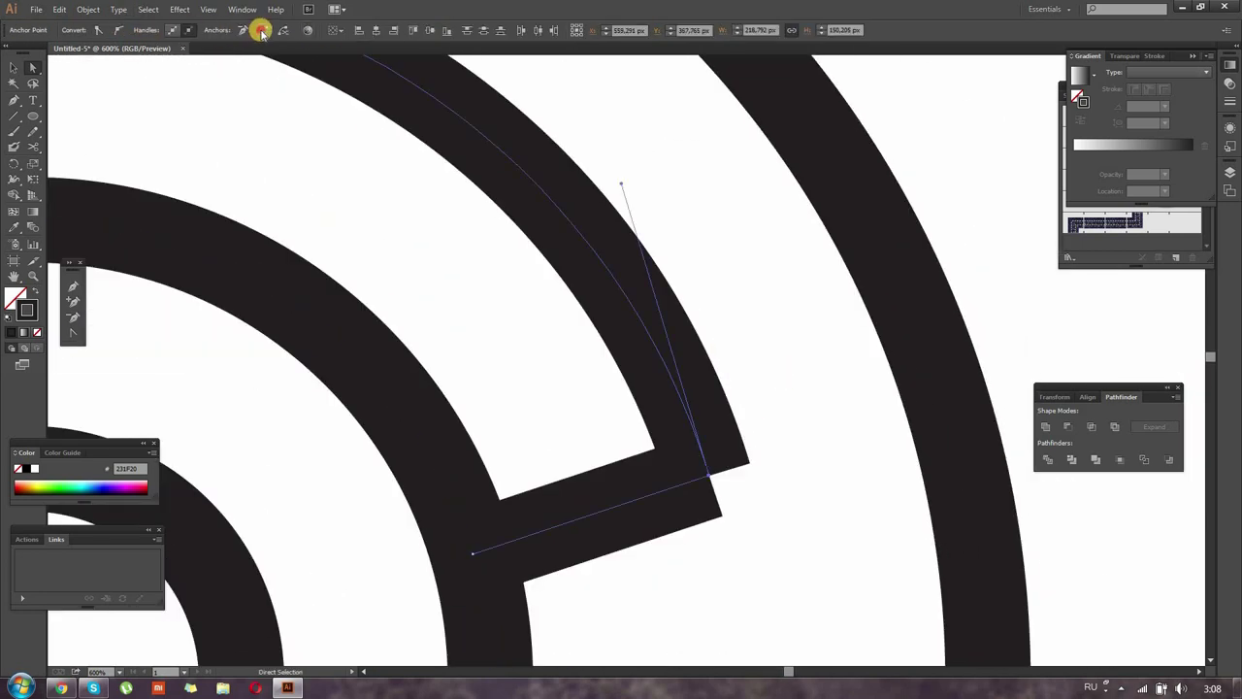
{"action": "scroll", "coordinate": [397, 363], "scroll_direction": "down", "scroll_amount": 3}
{"action": "left_click", "coordinate": [779, 336]}
{"action": "key", "text": "ctrl+z"}
- Reshape the curve at another joined corner anchor
{"action": "left_click_drag", "start_coordinate": [794, 238], "coordinate": [563, 378]}
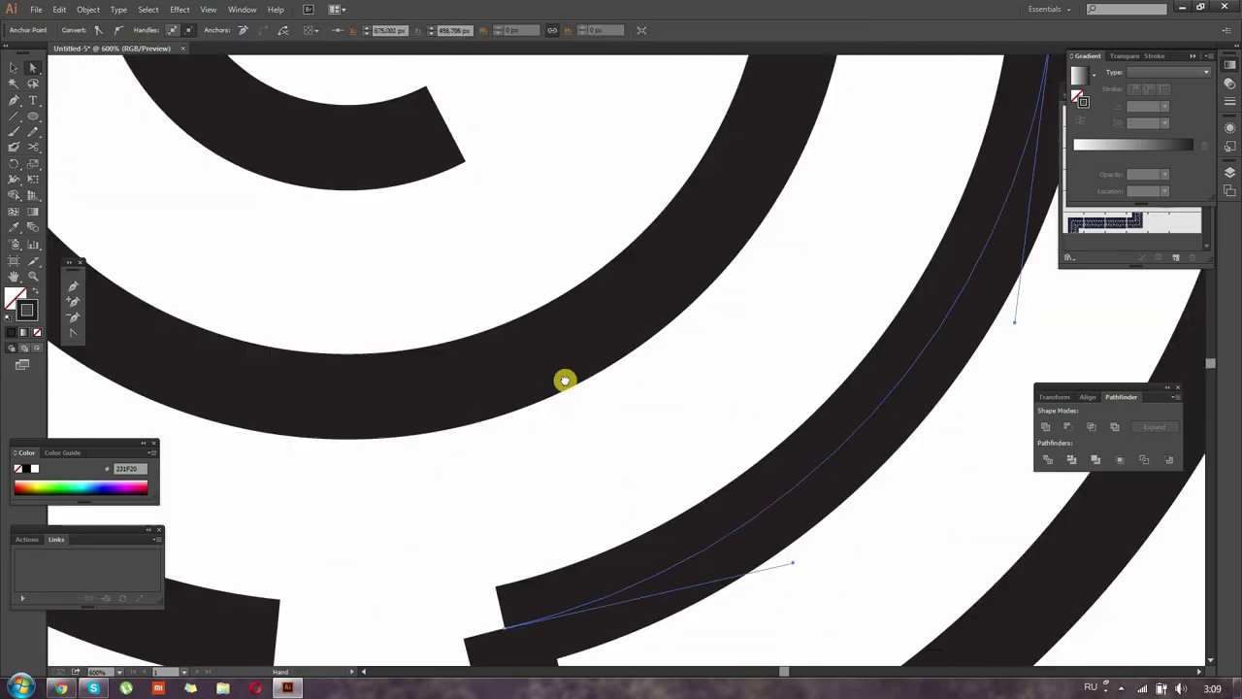
{"action": "left_click", "coordinate": [268, 32]}
{"action": "key", "text": "ctrl+z"}
{"action": "left_click", "coordinate": [645, 340]}
{"action": "left_click_drag", "start_coordinate": [645, 347], "coordinate": [644, 339]}
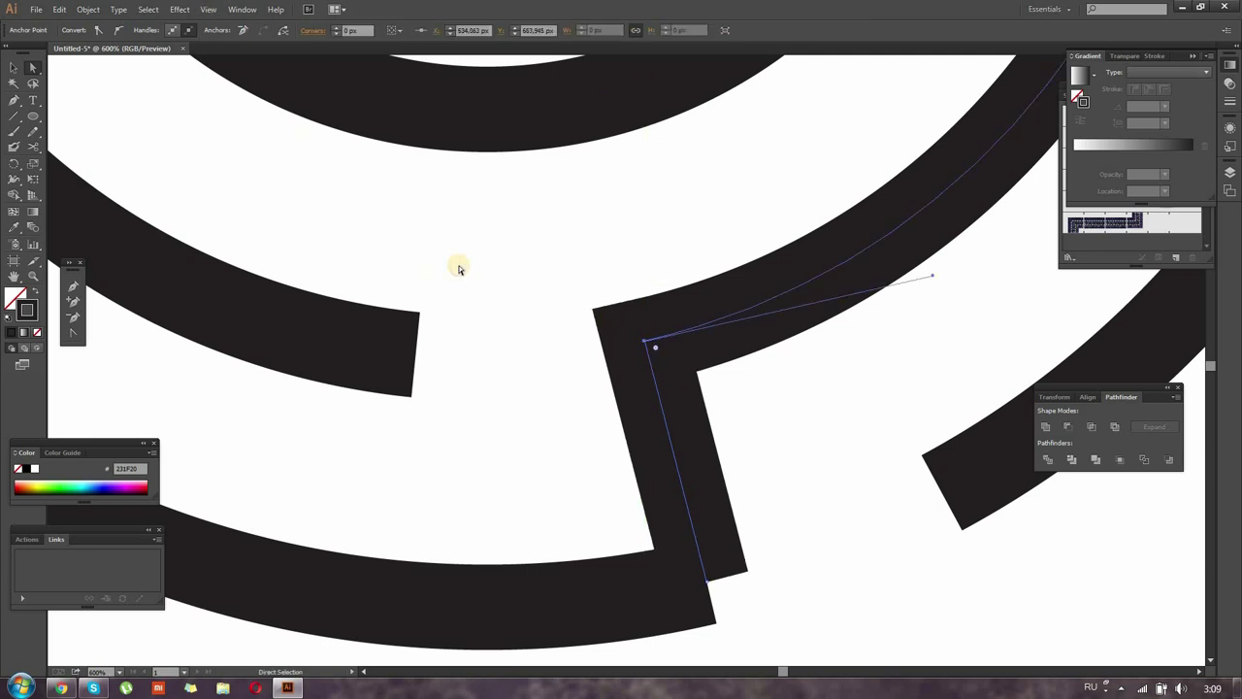
{"action": "left_click", "coordinate": [459, 269]}
- Convert the anchors at the next maze joint to a sharp corner
{"action": "left_click_drag", "start_coordinate": [460, 269], "coordinate": [676, 245]}
{"action": "left_click", "coordinate": [615, 202]}
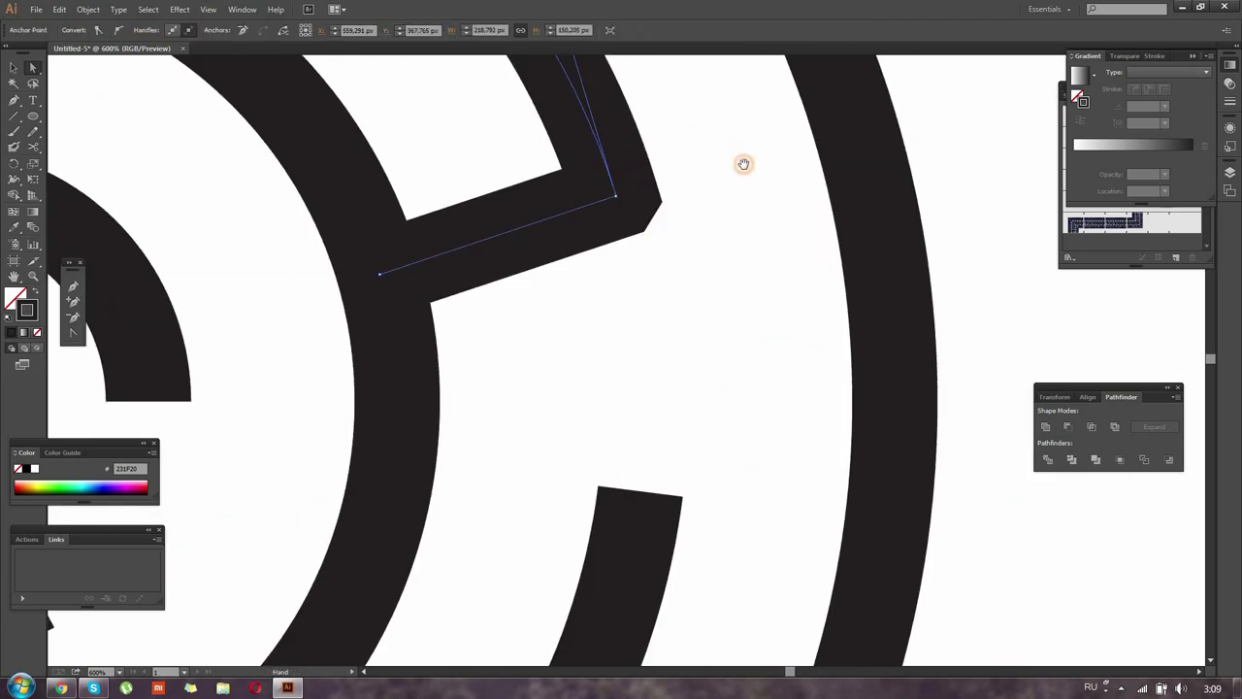
{"action": "scroll", "coordinate": [590, 321], "scroll_direction": "down", "scroll_amount": 5}
{"action": "left_click_drag", "start_coordinate": [418, 304], "coordinate": [409, 260]}
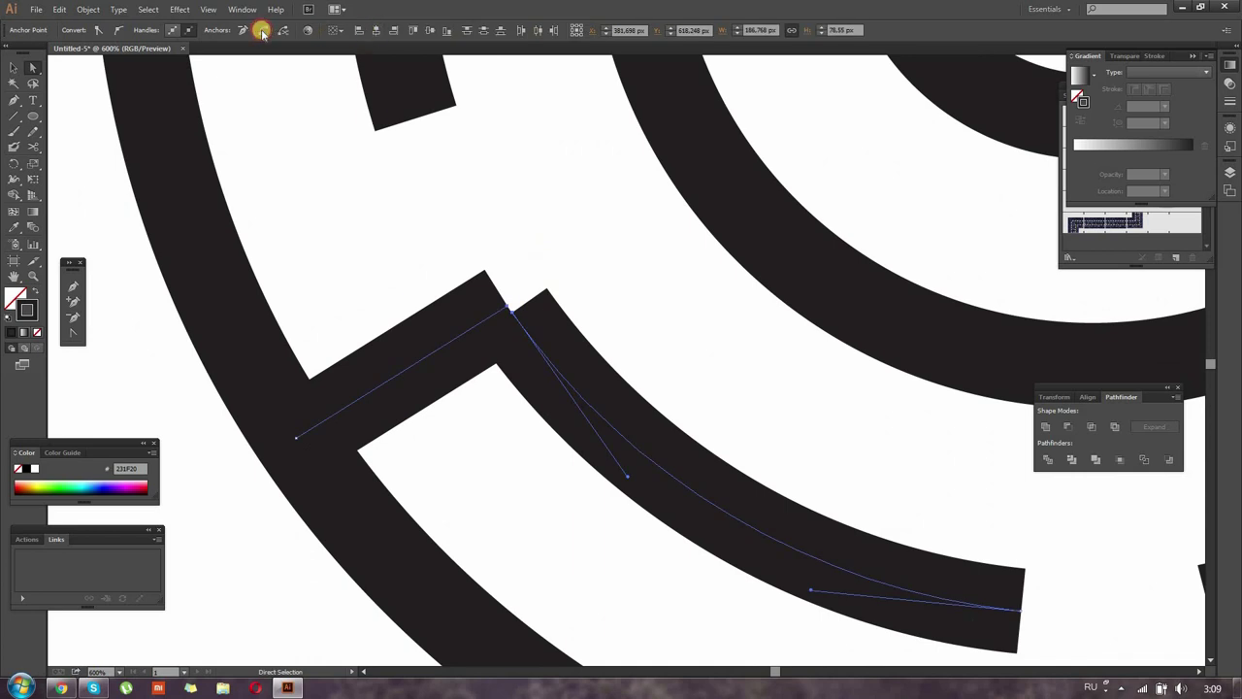
{"action": "left_click", "coordinate": [262, 32]}
{"action": "scroll", "coordinate": [554, 352], "scroll_direction": "down", "scroll_amount": 10}
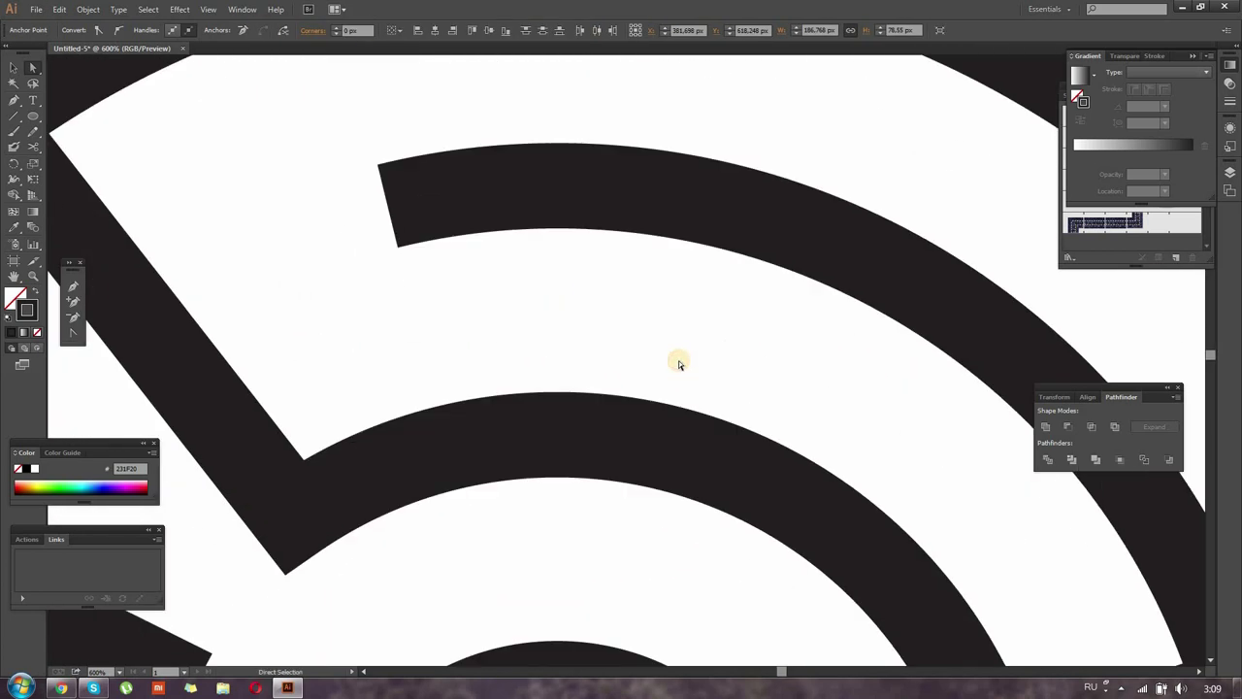
{"action": "scroll", "coordinate": [679, 364], "scroll_direction": "down", "scroll_amount": 5}
{"action": "scroll", "coordinate": [685, 352], "scroll_direction": "up", "scroll_amount": 1}
{"action": "scroll", "coordinate": [712, 397], "scroll_direction": "up", "scroll_amount": 1}
{"action": "scroll", "coordinate": [713, 396], "scroll_direction": "up", "scroll_amount": 5}
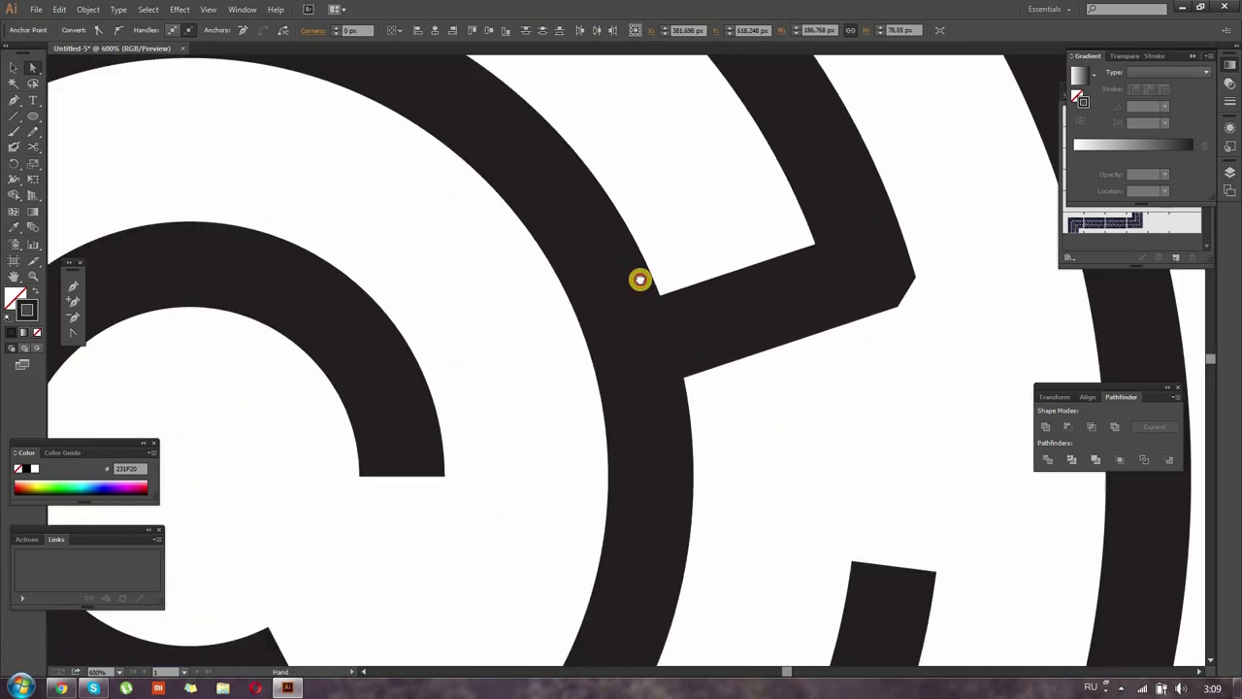
- Draw a wall from the C's end out to the outer ring
{"action": "left_click_drag", "start_coordinate": [639, 279], "coordinate": [68, 204]}
{"action": "left_click_drag", "start_coordinate": [558, 311], "coordinate": [679, 534]}
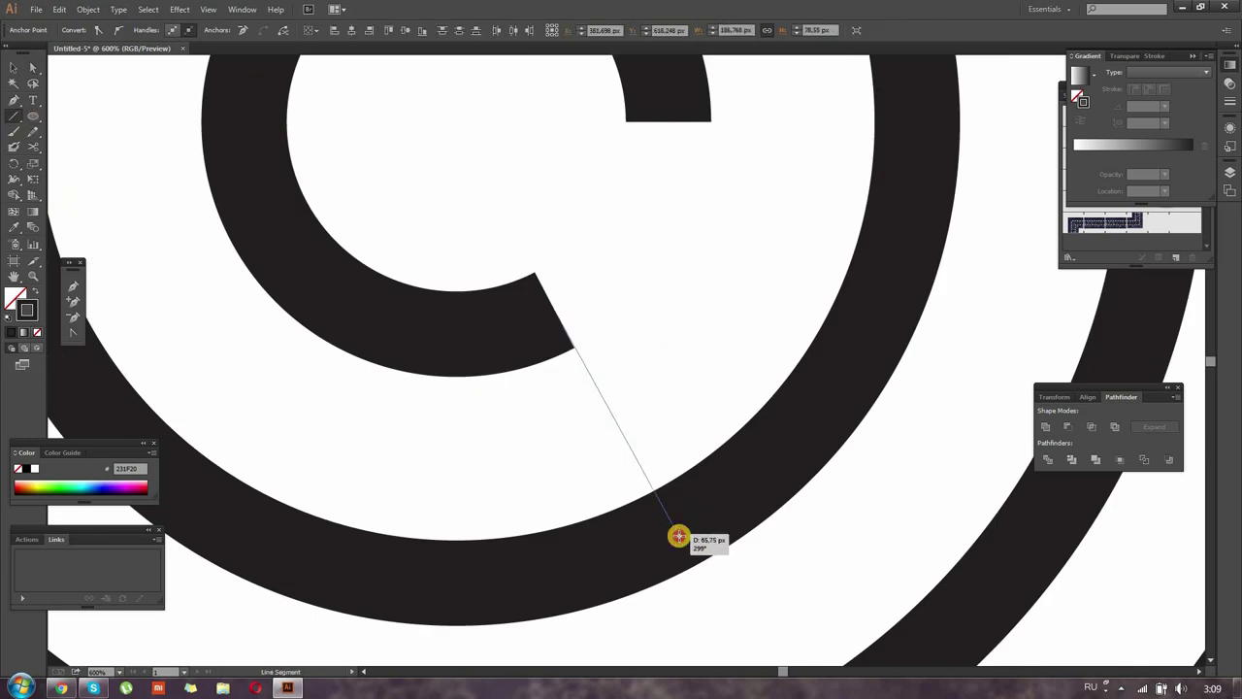
{"action": "key", "text": "ctrl+minus"}
{"action": "key", "text": "ctrl+plus"}
{"action": "key", "text": "ctrl+plus"}
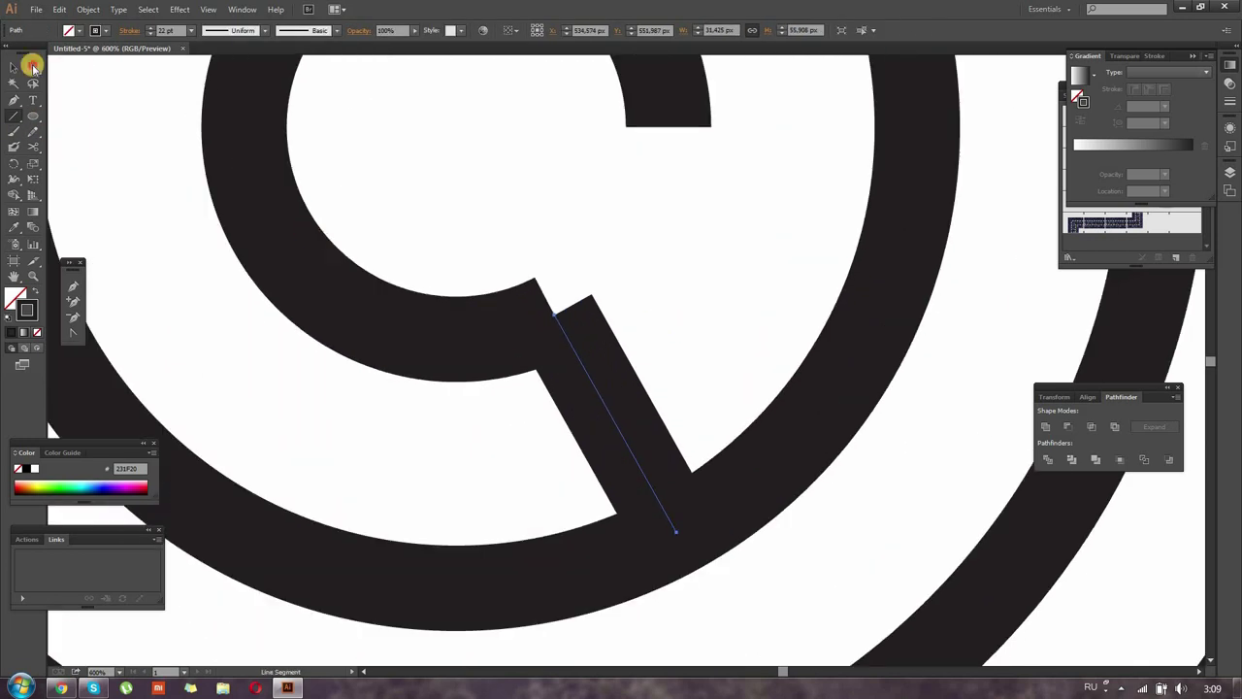
{"action": "key", "text": "shift+c"}
{"action": "key", "text": "v"}
{"action": "key", "text": "ctrl+shift+a"}
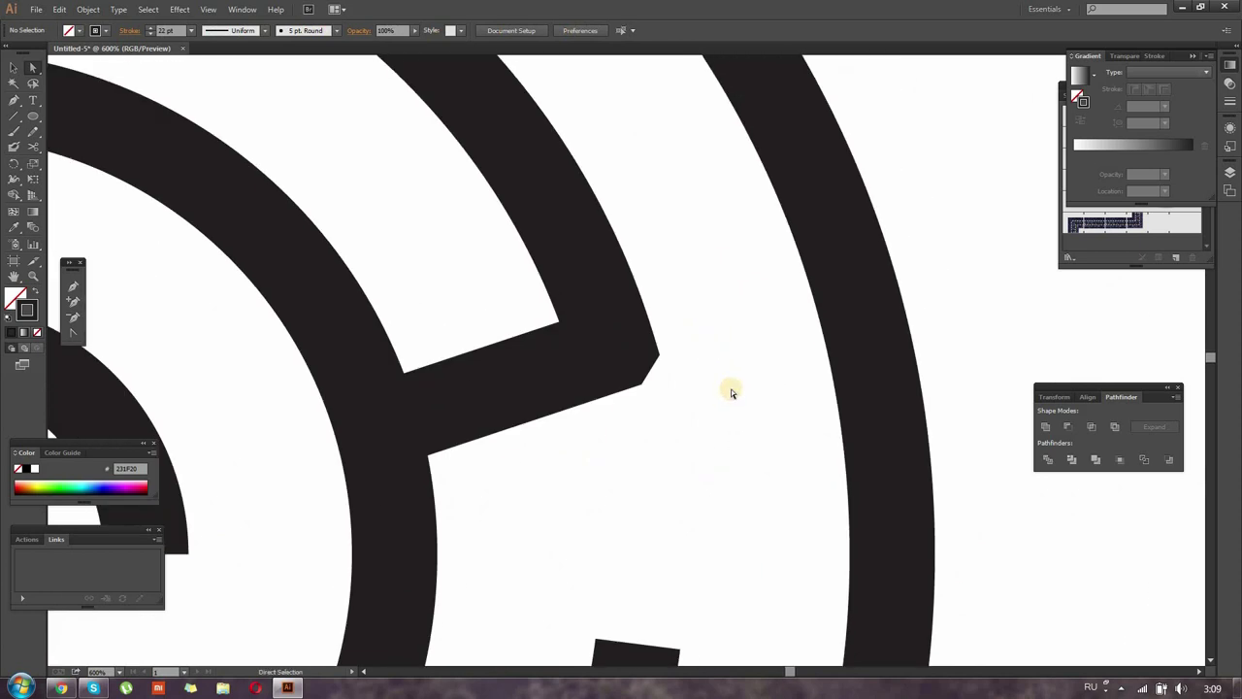
{"action": "key", "text": "ctrl+1"}
- Expand all the maze paths' fill and stroke into solid filled shapes
{"action": "left_click_drag", "start_coordinate": [293, 204], "coordinate": [749, 594]}
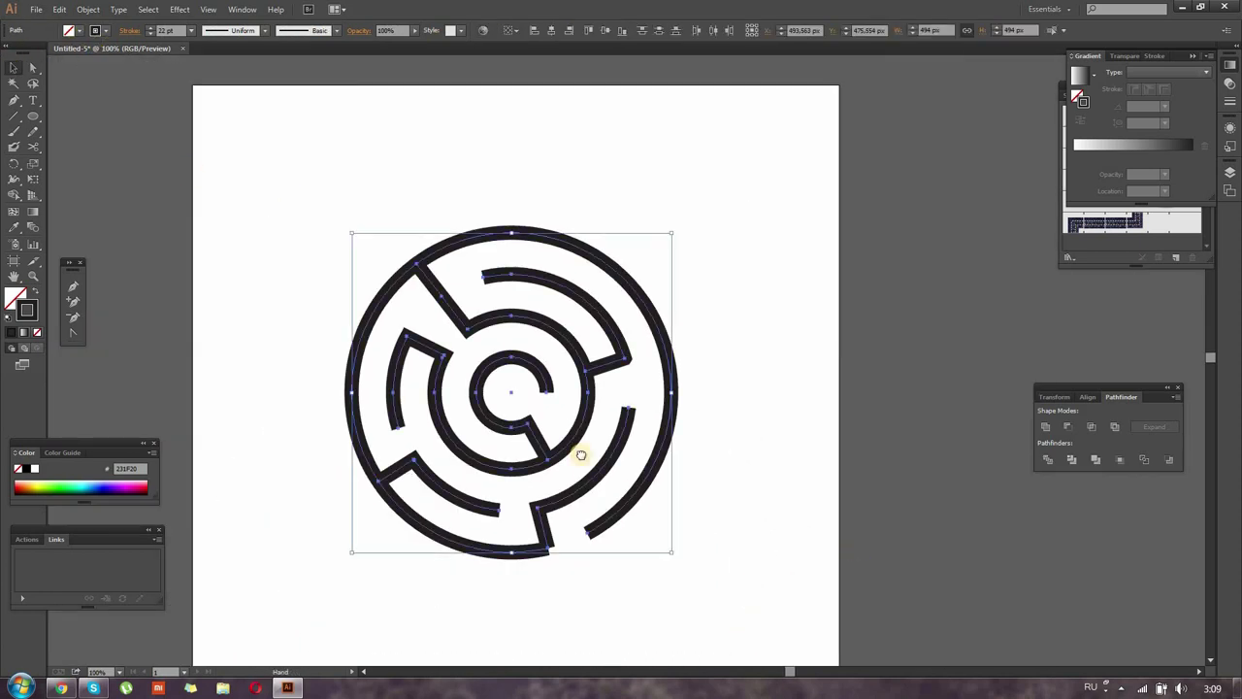
{"action": "left_click_drag", "start_coordinate": [582, 443], "coordinate": [942, 395]}
{"action": "left_click", "coordinate": [89, 9]}
{"action": "left_click", "coordinate": [112, 154]}
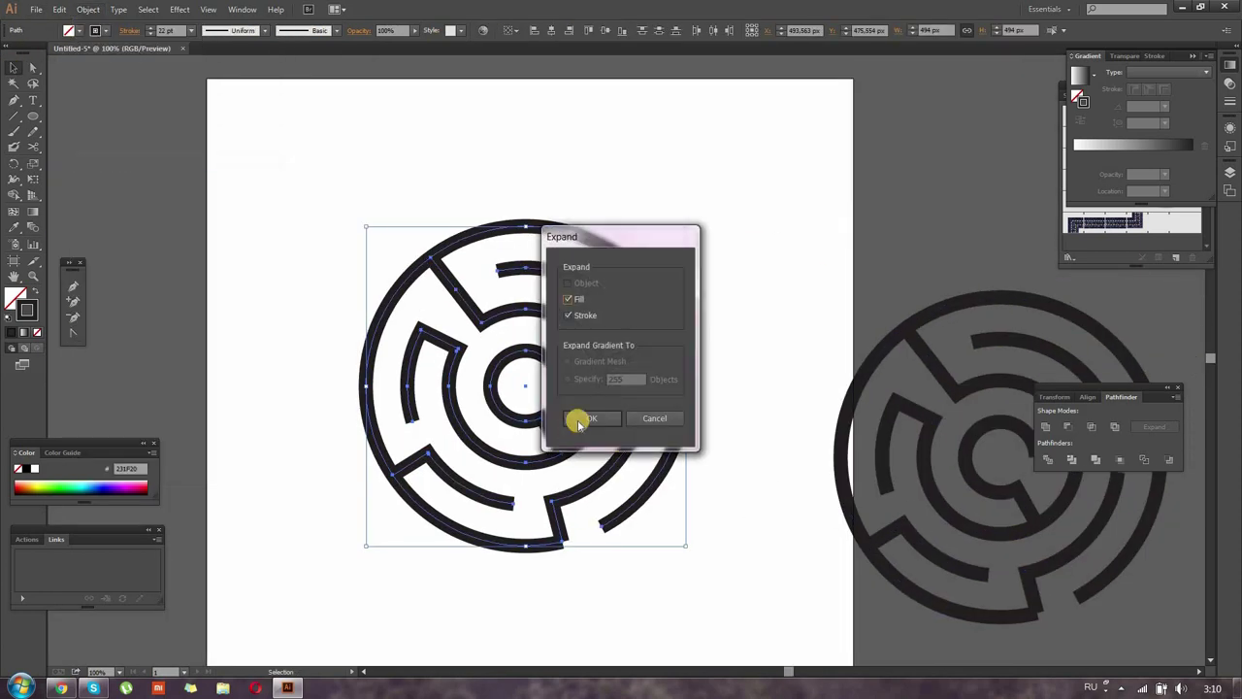
{"action": "left_click", "coordinate": [579, 416]}
{"action": "left_click", "coordinate": [887, 354]}
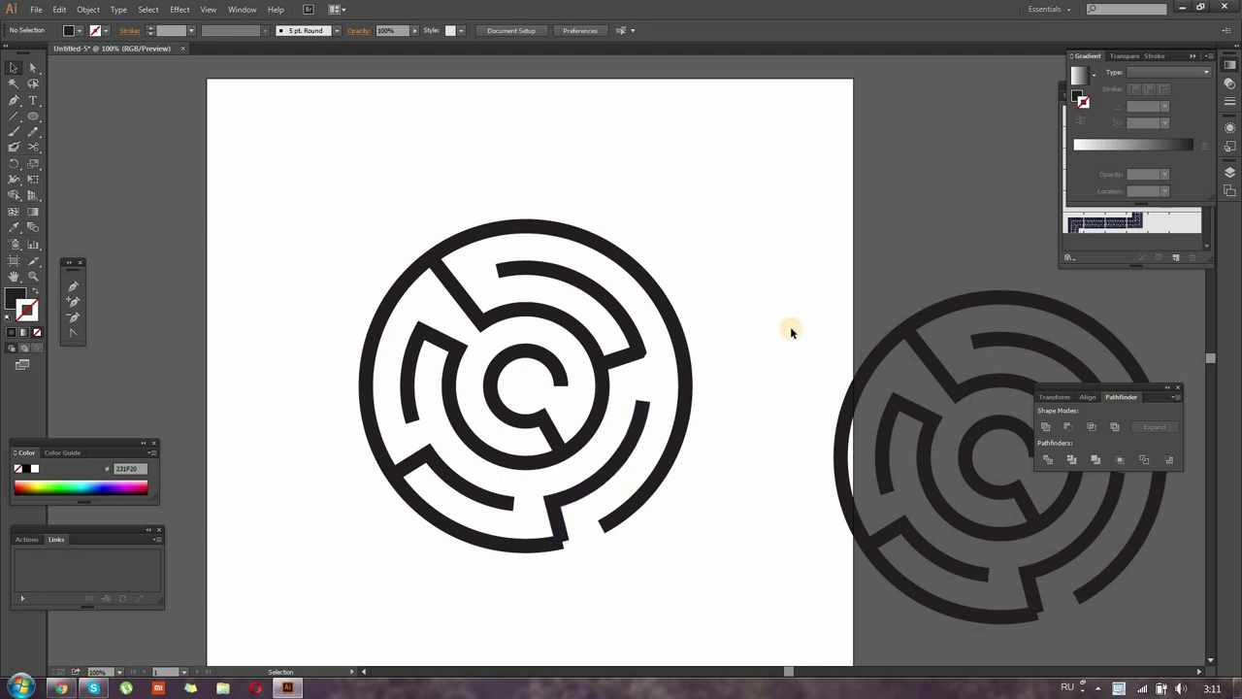
- Zoom in and Direct-Select the bar where it meets the ring
{"action": "scroll", "coordinate": [790, 330], "scroll_direction": "up", "scroll_amount": 3, "text": "alt"}
{"action": "scroll", "coordinate": [790, 330], "scroll_direction": "up", "scroll_amount": 2, "text": "alt"}
{"action": "key", "text": "a"}
{"action": "left_click_drag", "start_coordinate": [104, 88], "coordinate": [781, 341]}
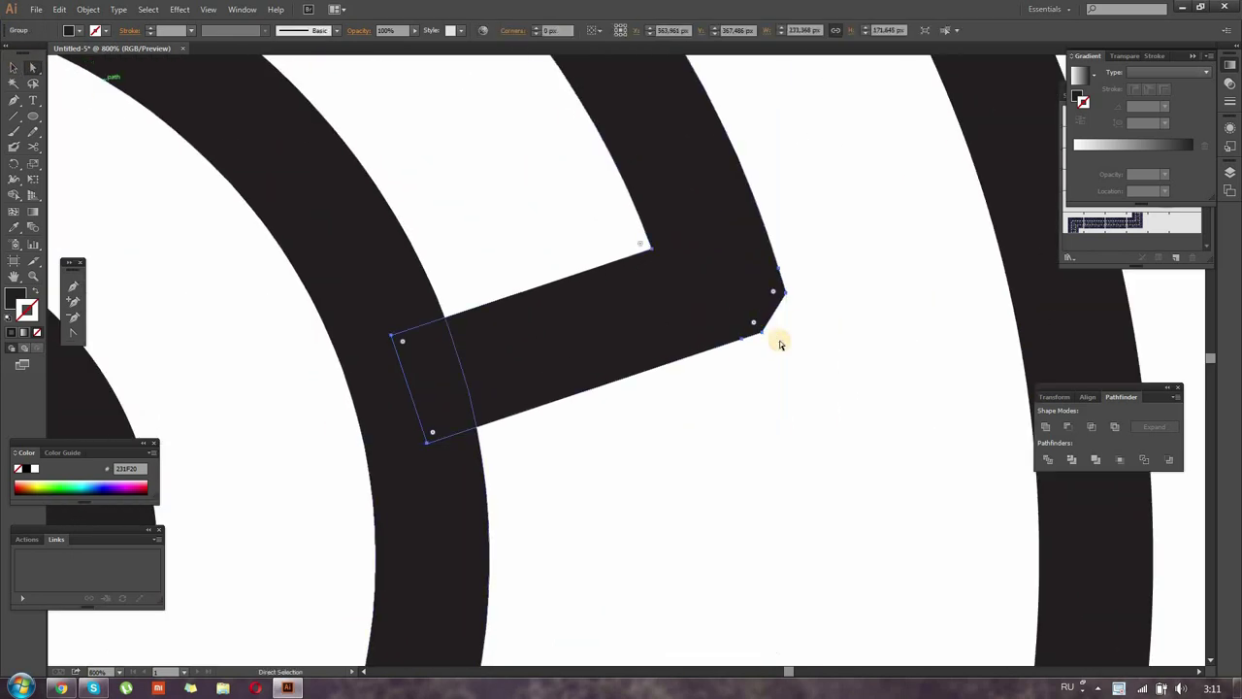
- Drag the bar's corner anchors so its edge sits flush against the ring
{"action": "left_click", "coordinate": [763, 332]}
{"action": "left_click_drag", "start_coordinate": [764, 334], "coordinate": [794, 321]}
{"action": "left_click", "coordinate": [815, 300]}
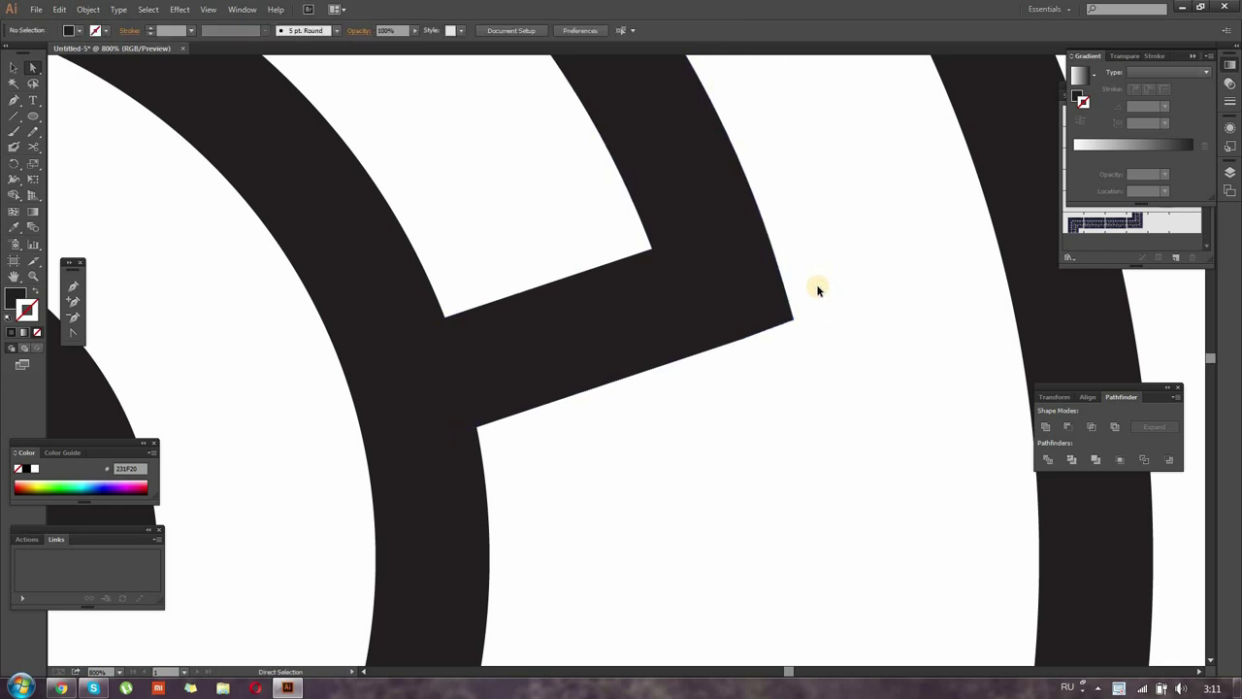
{"action": "scroll", "coordinate": [709, 347], "scroll_direction": "down", "scroll_amount": 5}
{"action": "scroll", "coordinate": [651, 368], "scroll_direction": "up", "scroll_amount": 3}
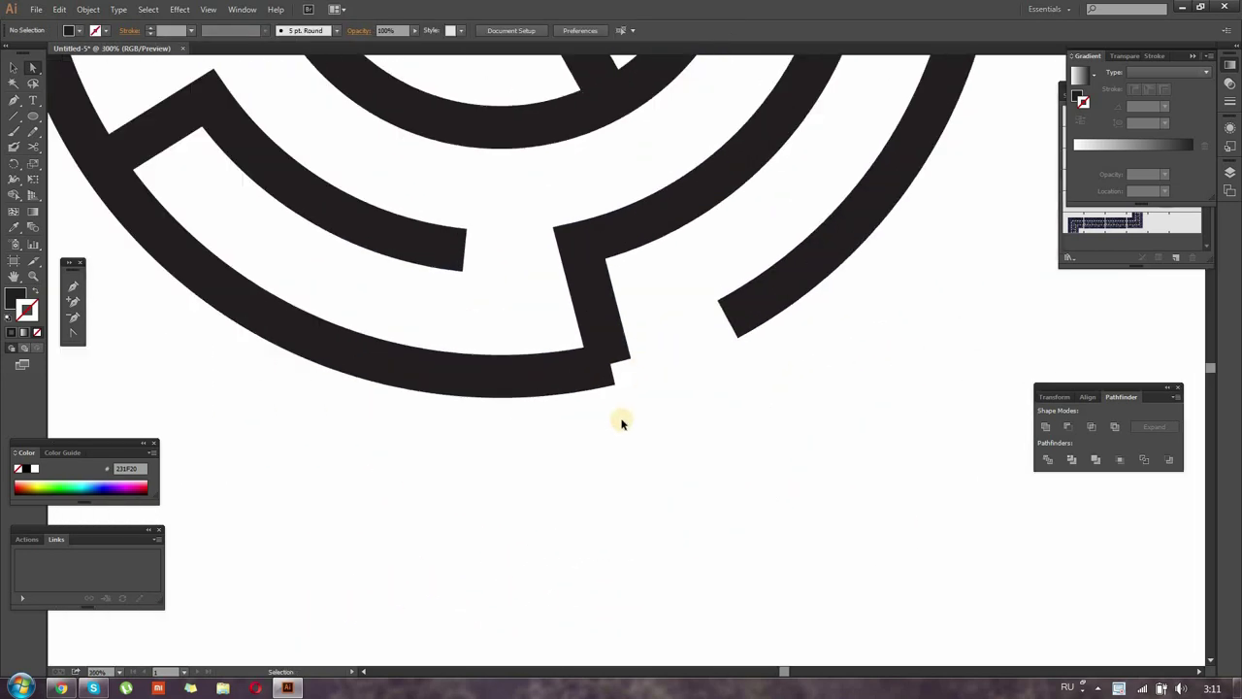
{"action": "scroll", "coordinate": [622, 423], "scroll_direction": "up", "scroll_amount": 3}
{"action": "key", "text": "a"}
{"action": "left_click", "coordinate": [602, 387]}
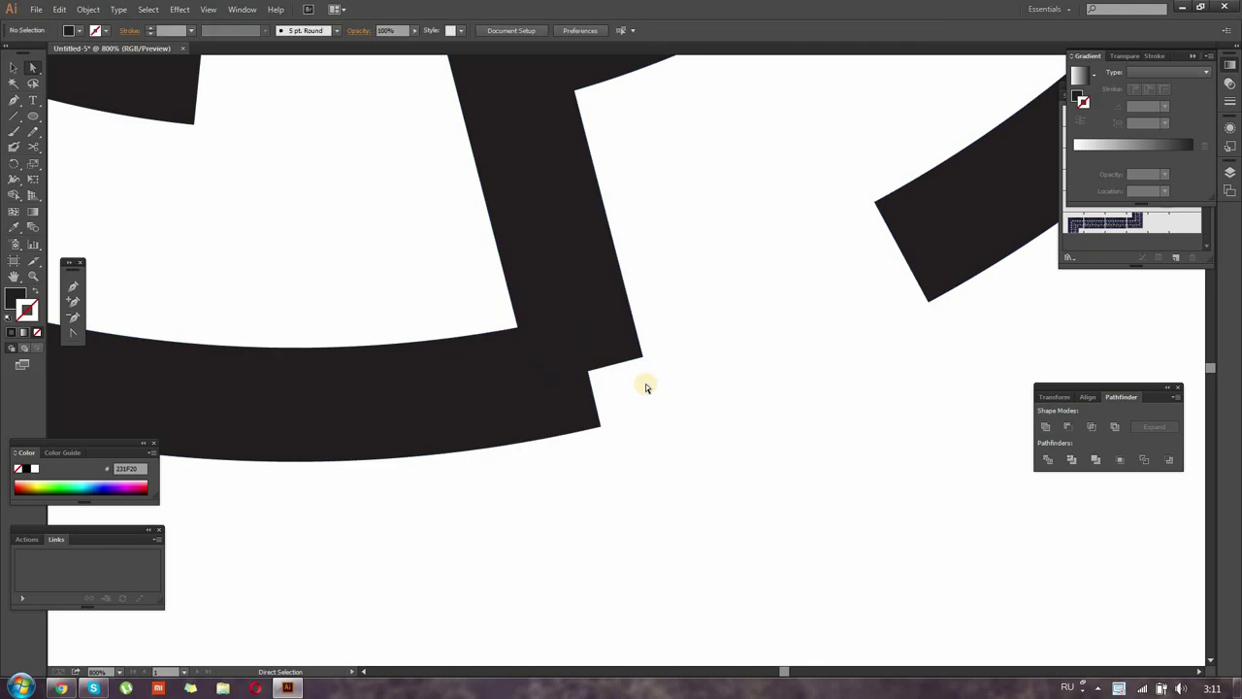
{"action": "left_click_drag", "start_coordinate": [588, 371], "coordinate": [657, 412]}
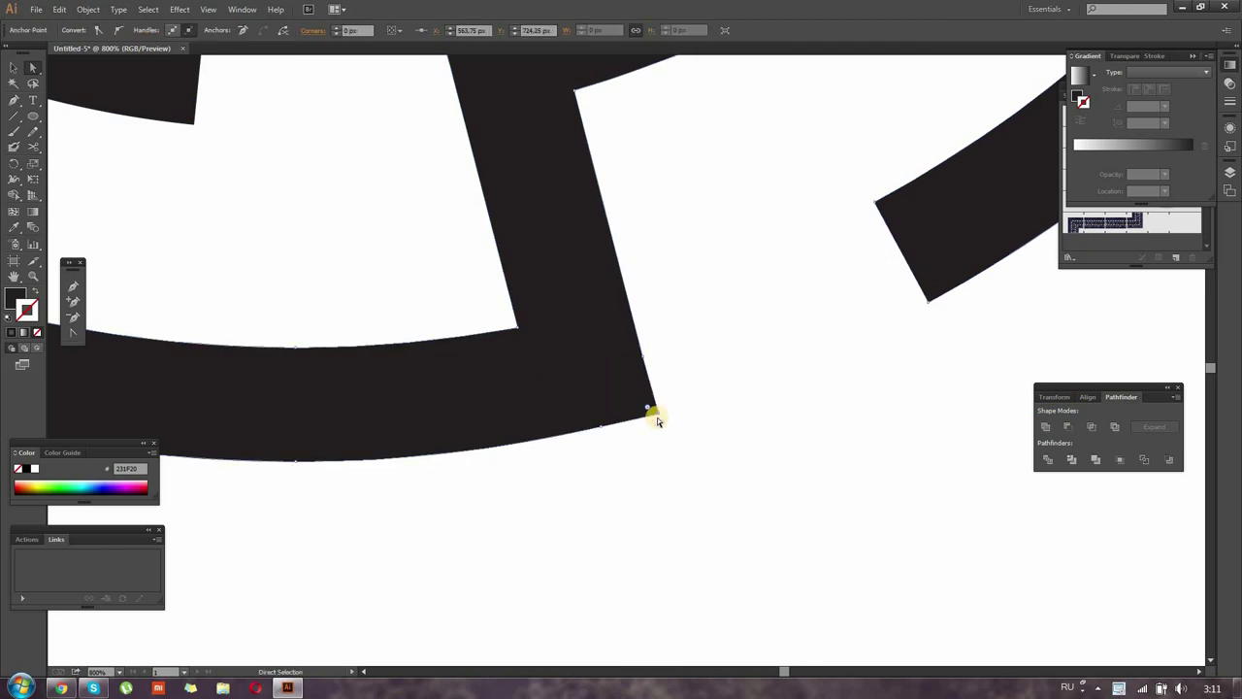
{"action": "left_click", "coordinate": [747, 386]}
{"action": "left_click", "coordinate": [599, 423]}
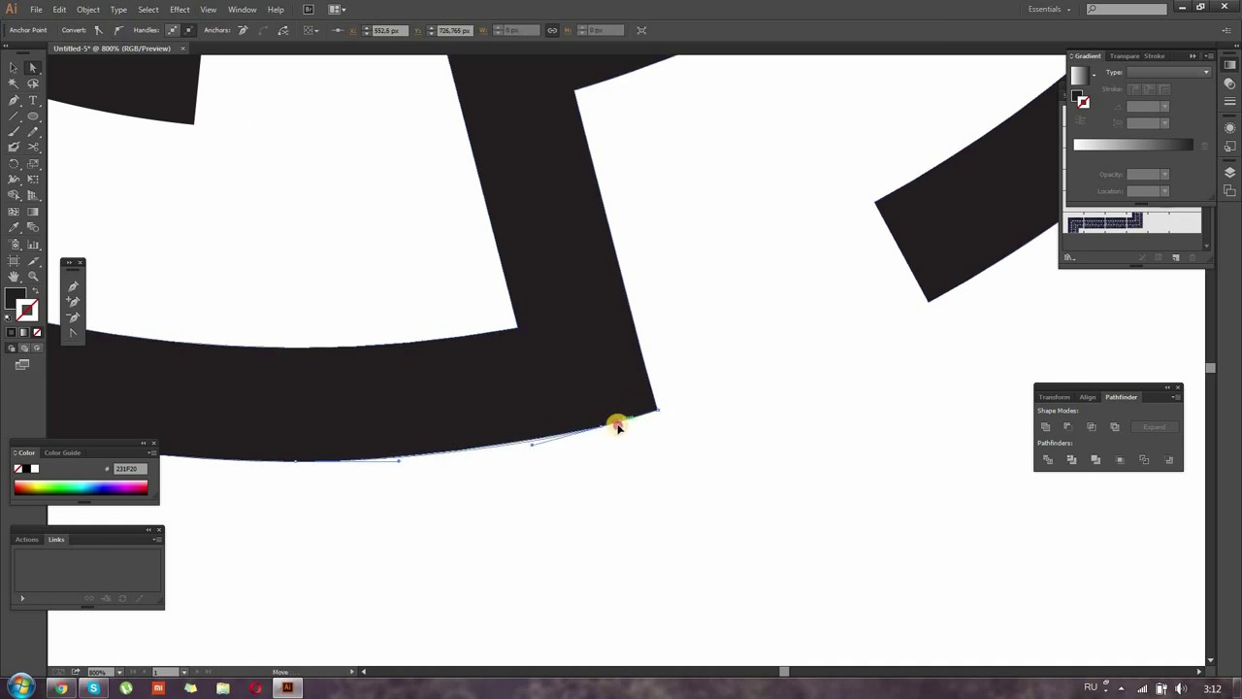
{"action": "left_click", "coordinate": [820, 342]}
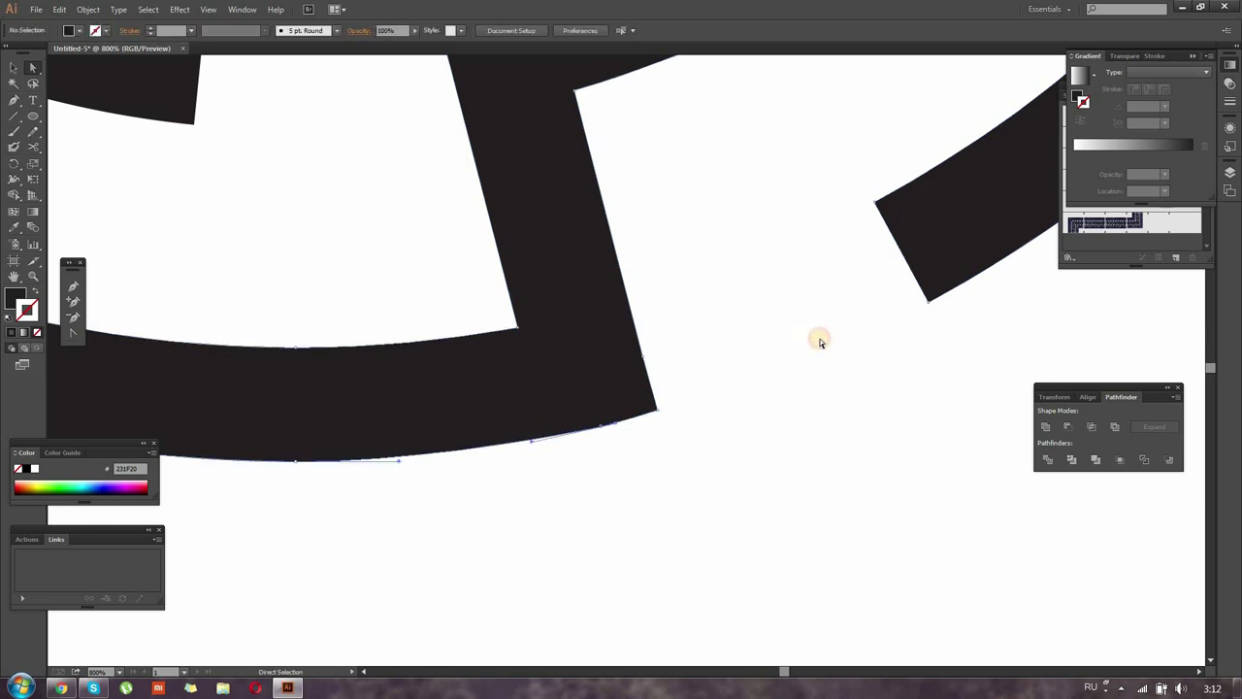
- Select all maze pieces and Unite them into one path in Pathfinder
{"action": "key", "text": "ctrl+minus"}
{"action": "key", "text": "ctrl+minus"}
{"action": "key", "text": "ctrl+minus"}
{"action": "key", "text": "ctrl+minus"}
{"action": "key", "text": "ctrl+minus"}
{"action": "key", "text": "v"}
{"action": "key", "text": "ctrl+a"}
{"action": "left_click", "coordinate": [1045, 425]}
- Give the maze a dark green fill and no stroke
{"action": "left_click_drag", "start_coordinate": [420, 367], "coordinate": [355, 375]}
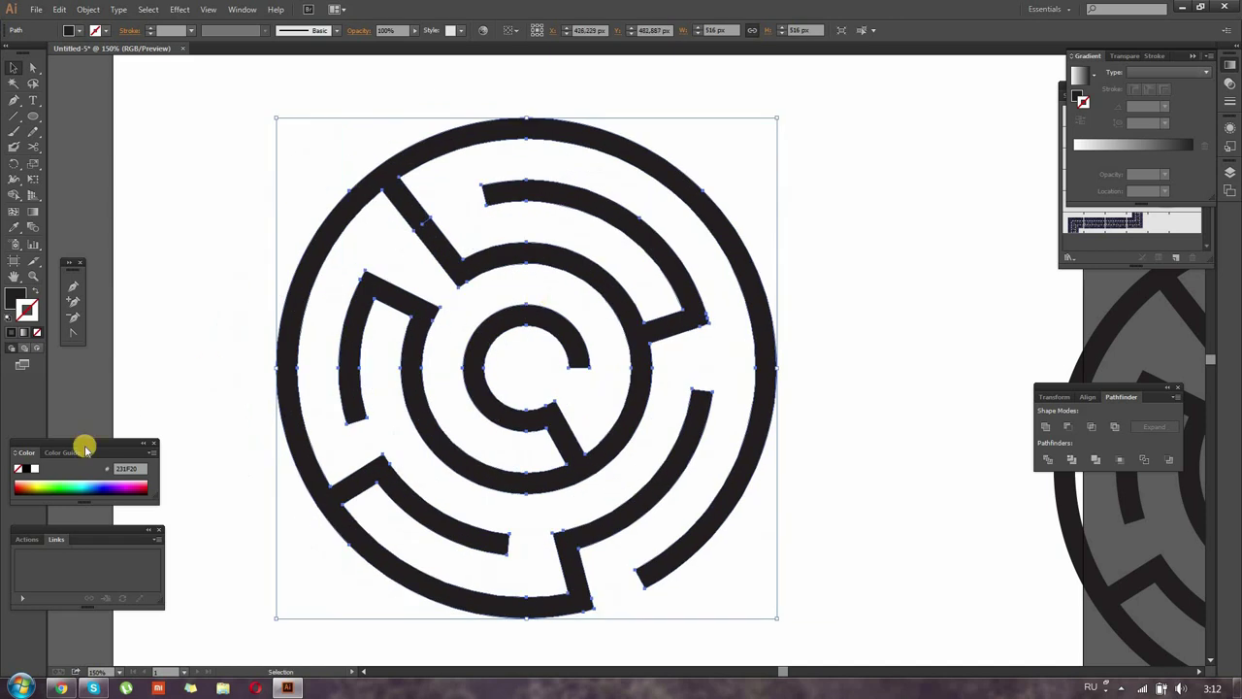
{"action": "left_click", "coordinate": [54, 485]}
{"action": "left_click", "coordinate": [36, 294]}
{"action": "left_click", "coordinate": [37, 332]}
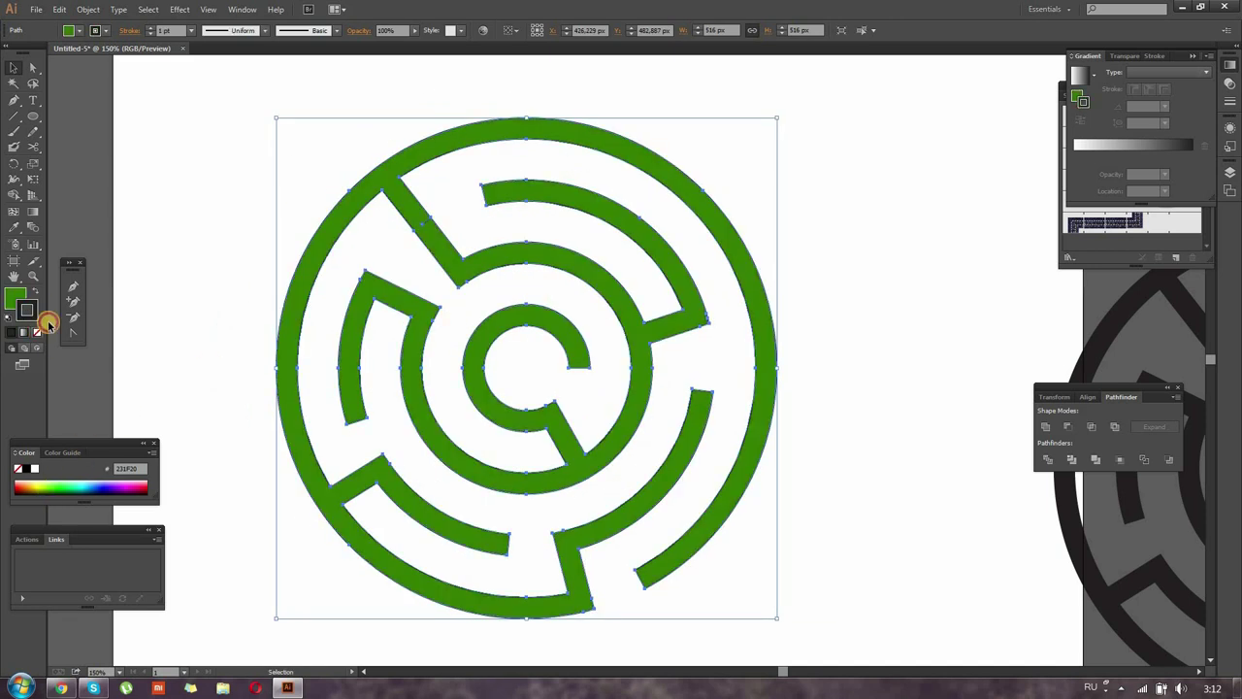
- Apply 3D Extrude & Bevel with preview on and all three rotation angles reset to 0°
{"action": "left_click", "coordinate": [180, 8]}
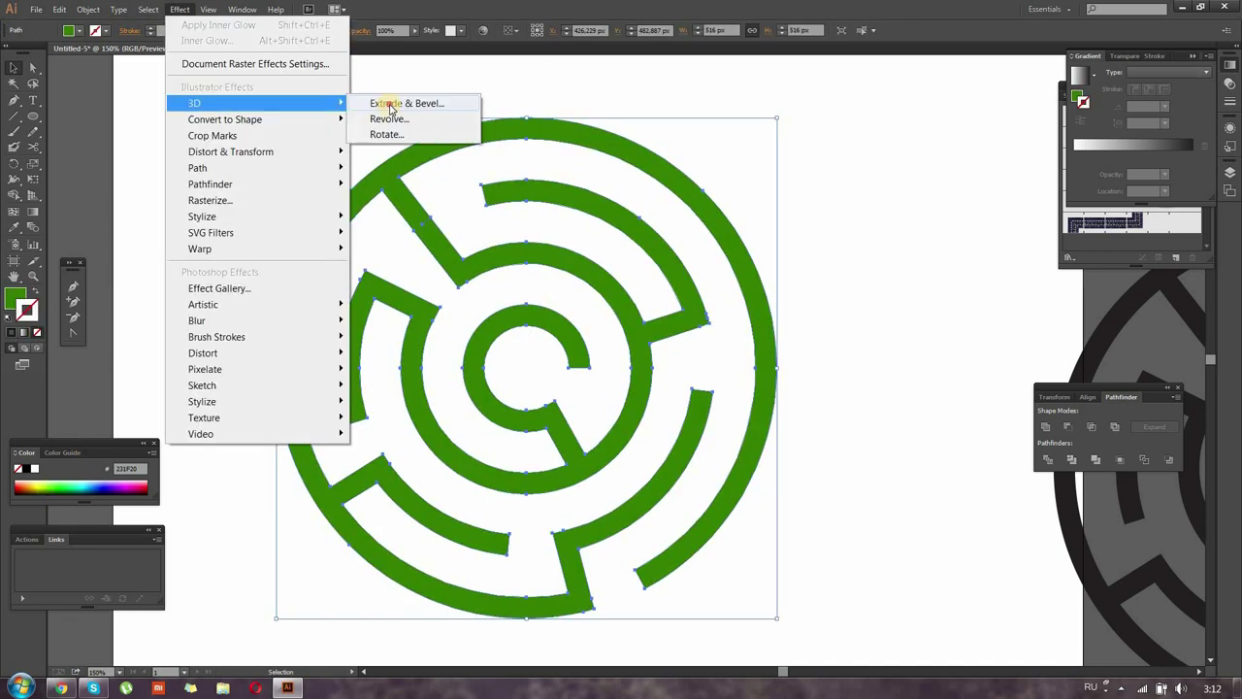
{"action": "mouse_move", "coordinate": [194, 102]}
{"action": "left_click", "coordinate": [388, 104]}
{"action": "left_click", "coordinate": [851, 474]}
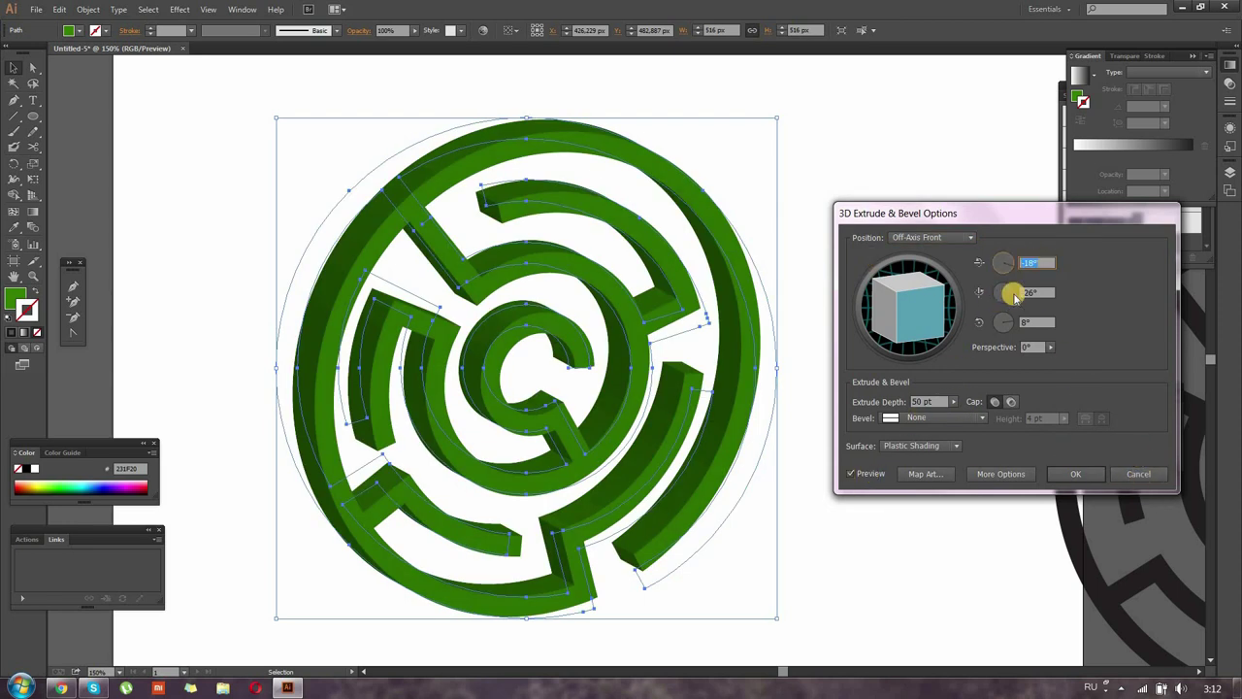
{"action": "type", "text": "0"}
{"action": "key", "text": "Tab"}
{"action": "type", "text": "0"}
{"action": "key", "text": "Tab"}
{"action": "type", "text": "0"}
{"action": "key", "text": "Tab"}
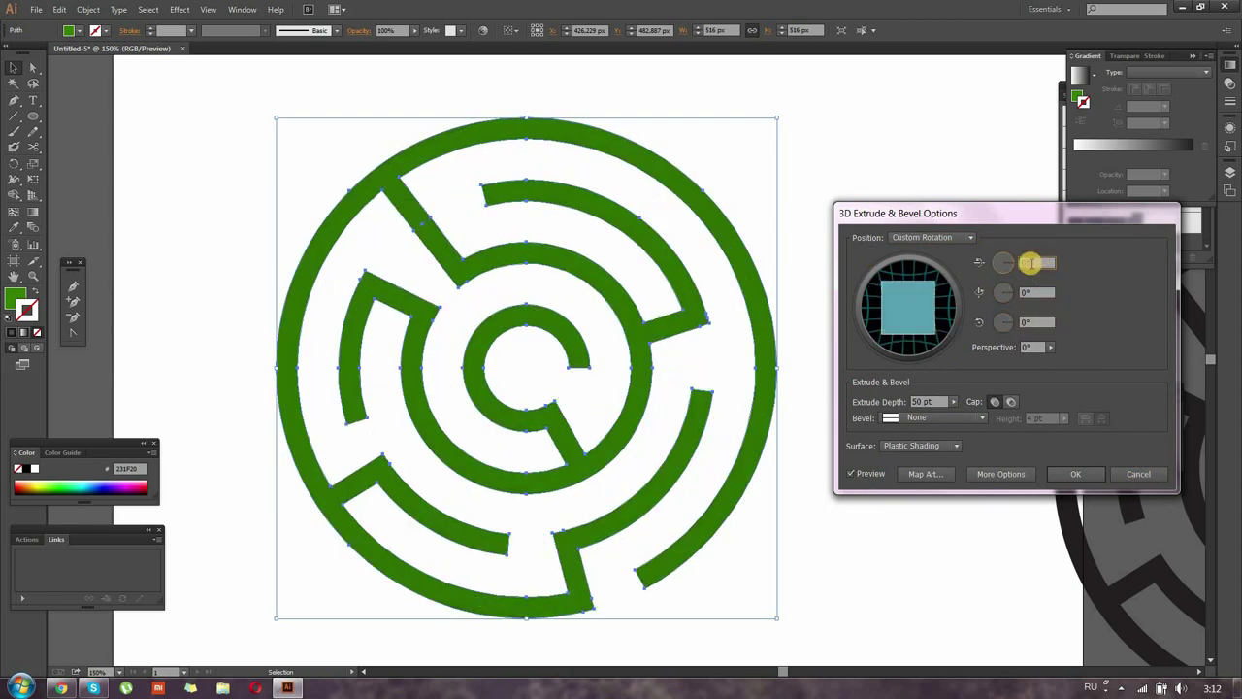
- Tilt the extrusion's X rotation to 75° and accept the 3D settings
{"action": "left_click", "coordinate": [1024, 264]}
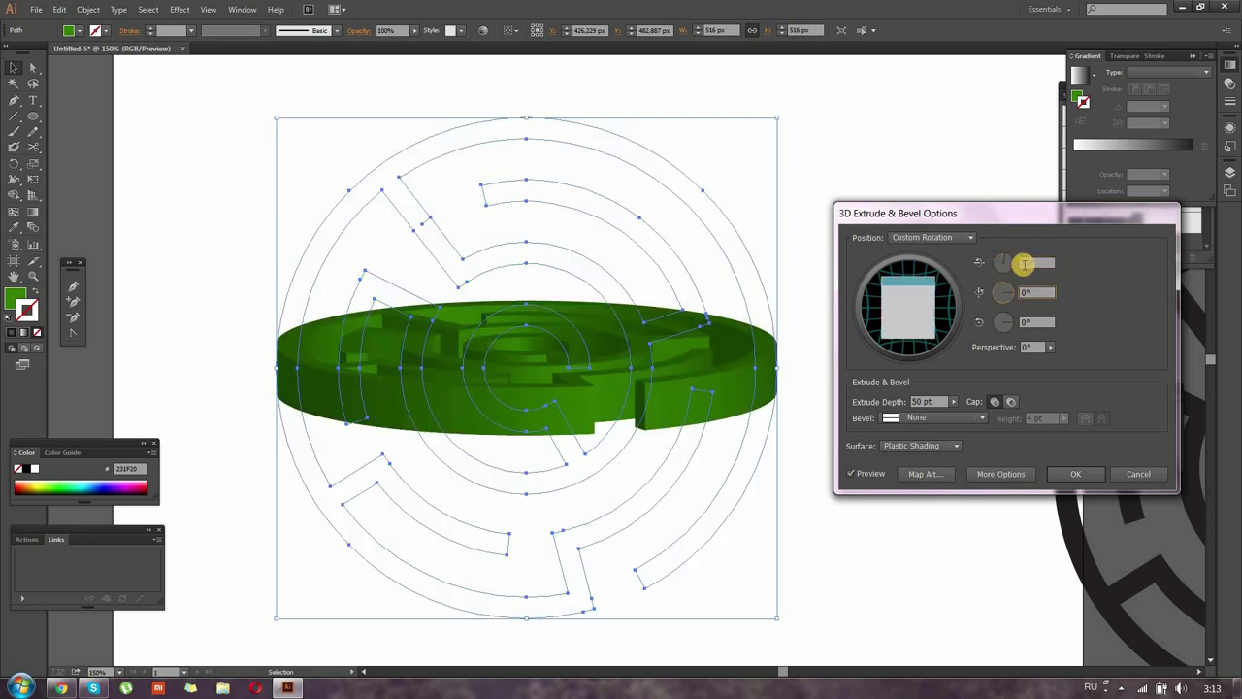
{"action": "left_click", "coordinate": [1043, 291]}
{"action": "left_click", "coordinate": [1043, 291]}
{"action": "left_click", "coordinate": [1032, 293]}
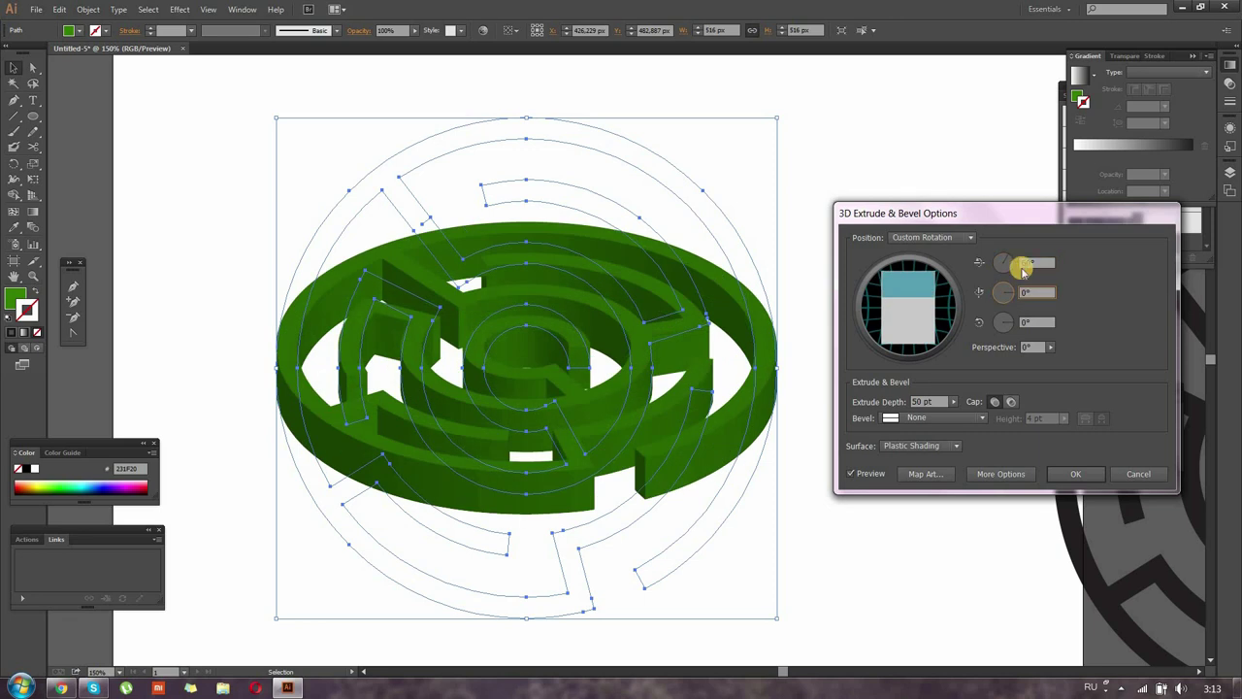
{"action": "left_click", "coordinate": [1040, 293]}
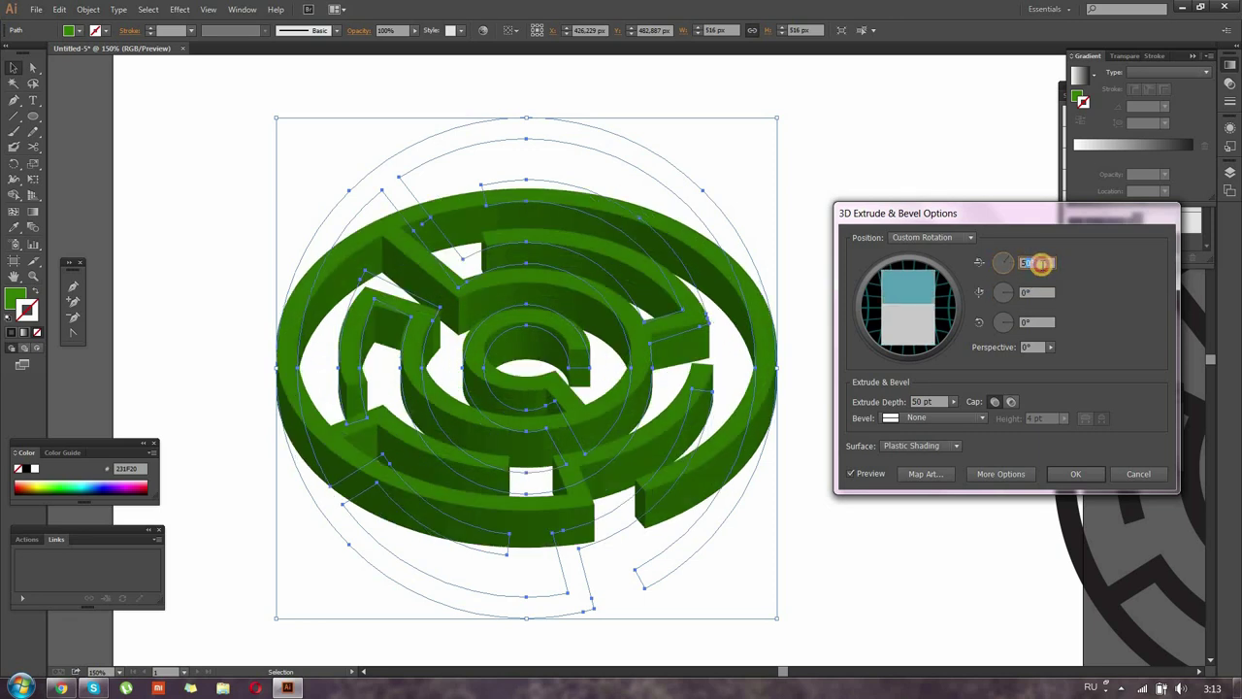
{"action": "left_click", "coordinate": [1033, 293]}
{"action": "type", "text": "65"}
{"action": "left_click", "coordinate": [1030, 295]}
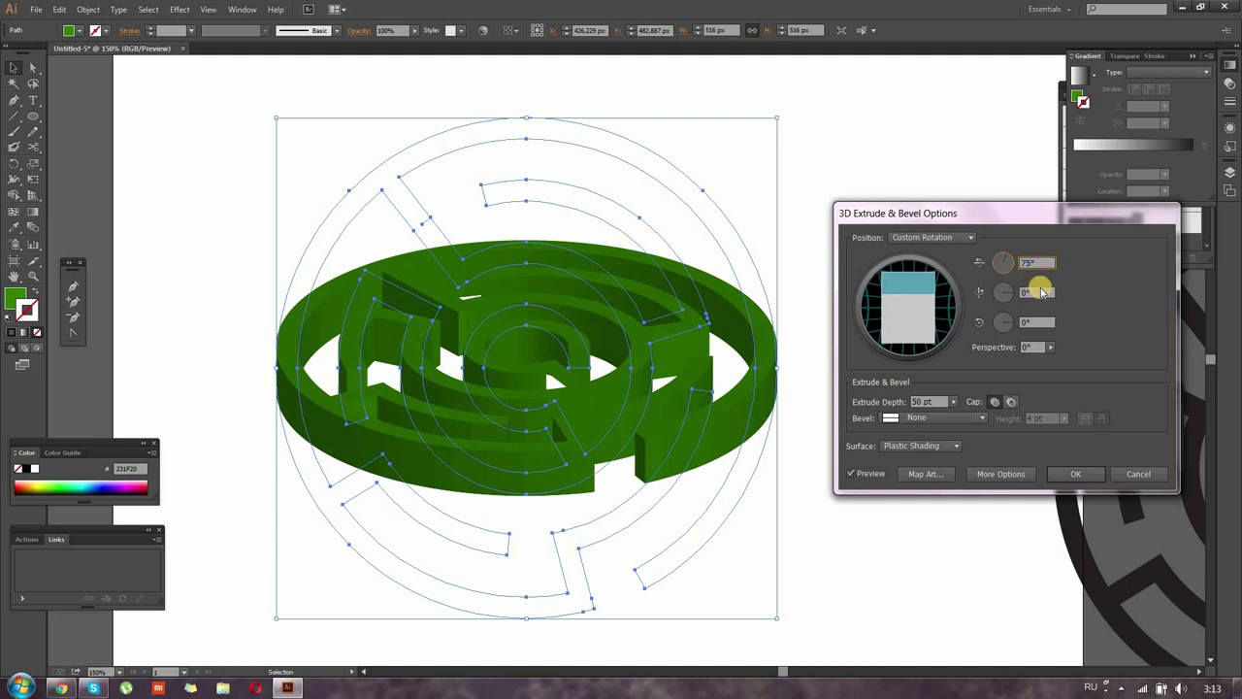
{"action": "left_click", "coordinate": [1031, 293]}
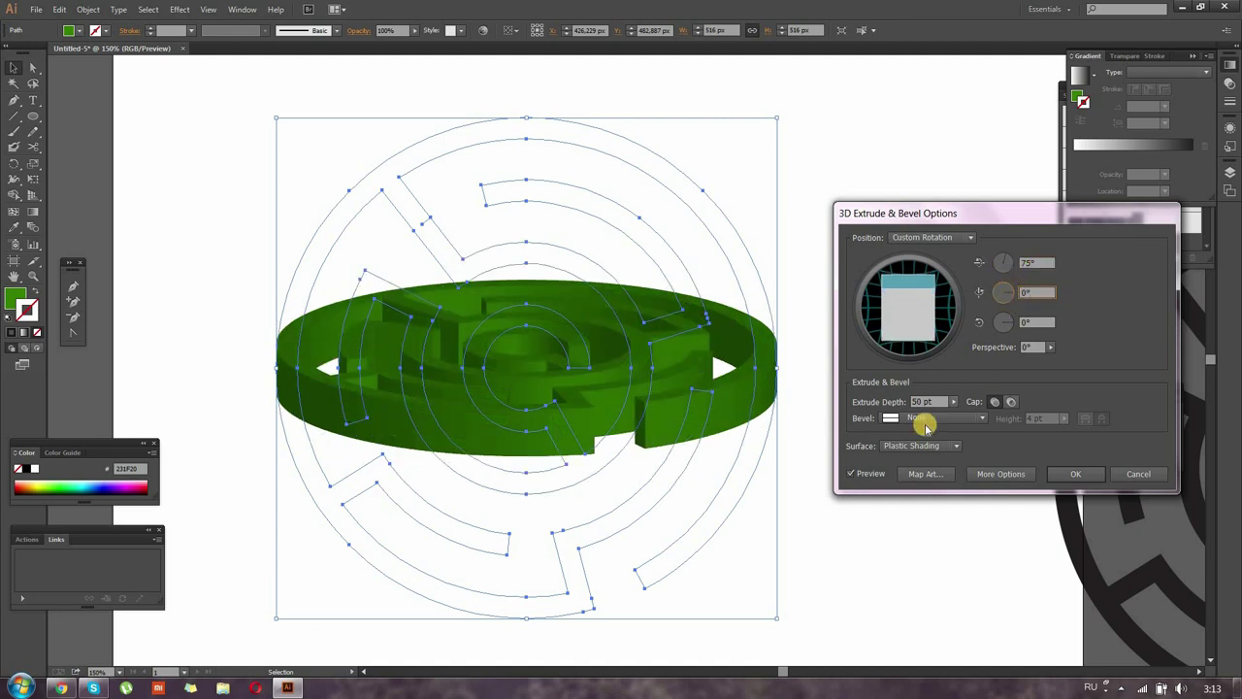
{"action": "left_click", "coordinate": [1068, 474]}
- Expand the 3D maze's appearance into editable shapes
{"action": "left_click", "coordinate": [88, 9]}
{"action": "left_click", "coordinate": [140, 174]}
{"action": "key", "text": "ctrl+z"}
{"action": "key", "text": "ctrl+z"}
{"action": "key", "text": "ctrl+shift+z"}
{"action": "key", "text": "ctrl+shift+z"}
{"action": "key", "text": "ctrl+z"}
{"action": "key", "text": "ctrl+shift+z"}
- Select the 3D maze's right-hand wall piece and zoom in on it
{"action": "left_click", "coordinate": [630, 524]}
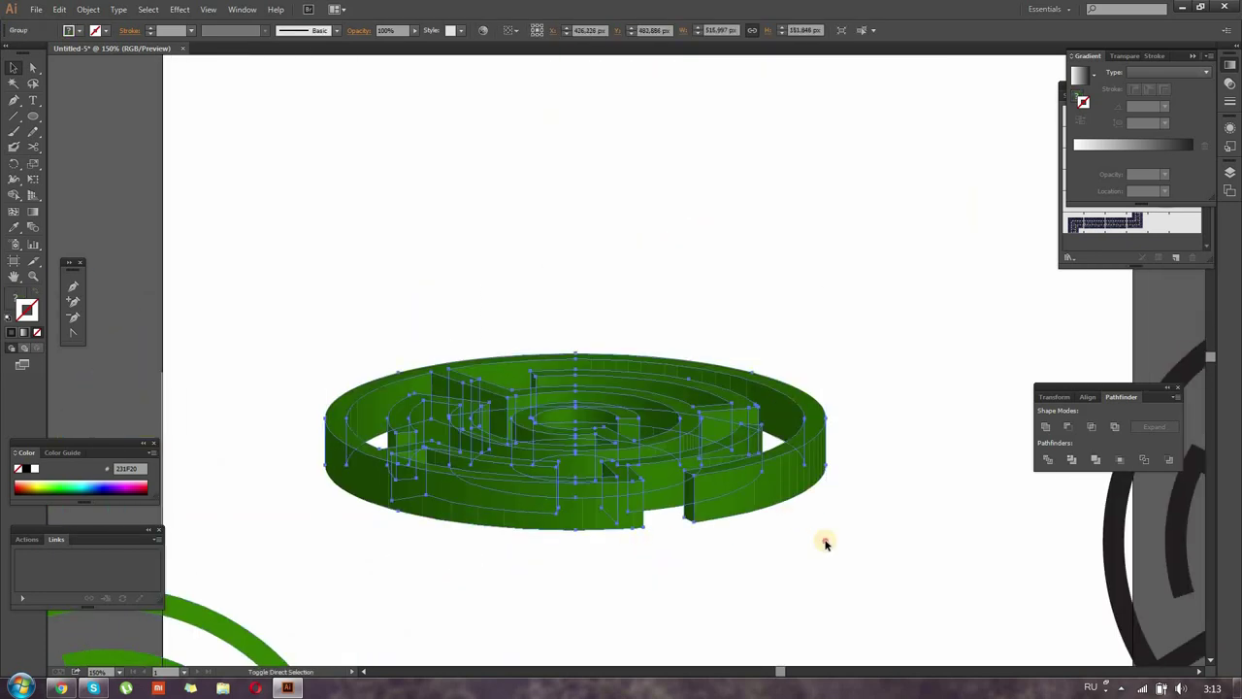
{"action": "key", "text": "ctrl+z"}
{"action": "key", "text": "ctrl+shift+z"}
{"action": "key", "text": "ctrl+z"}
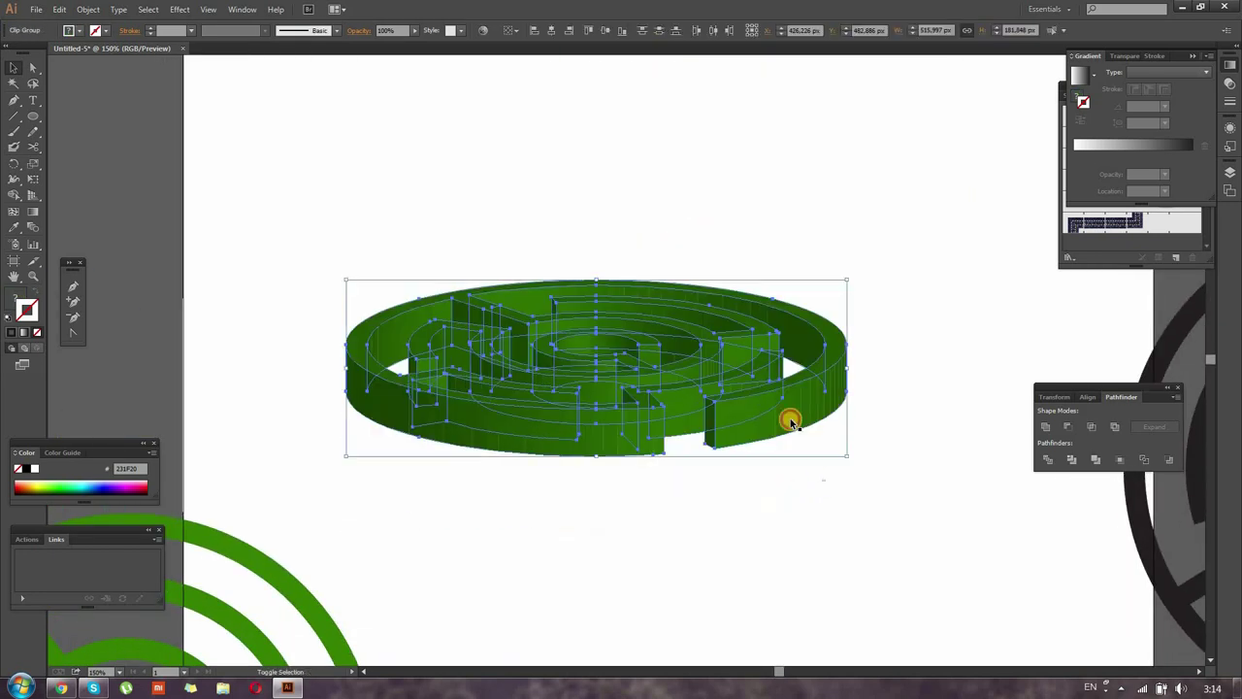
{"action": "left_click", "coordinate": [781, 427]}
{"action": "key", "text": "ctrl+plus"}
{"action": "key", "text": "ctrl+plus"}
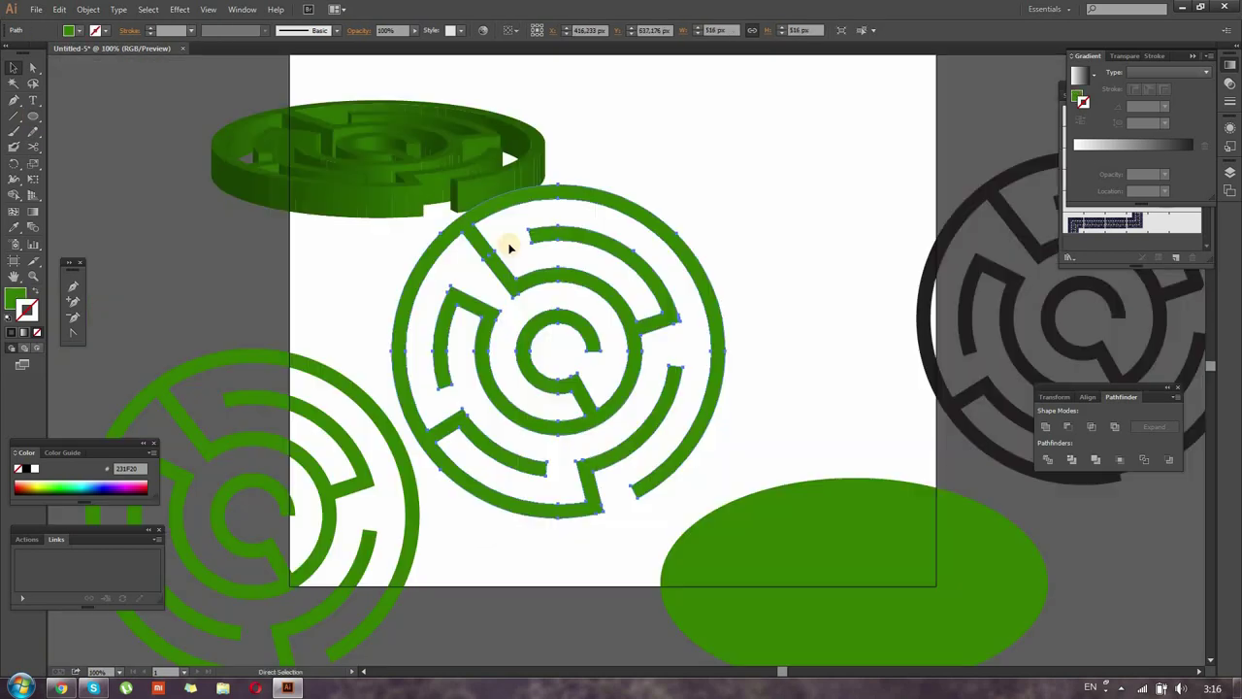
{"action": "left_click", "coordinate": [180, 9]}
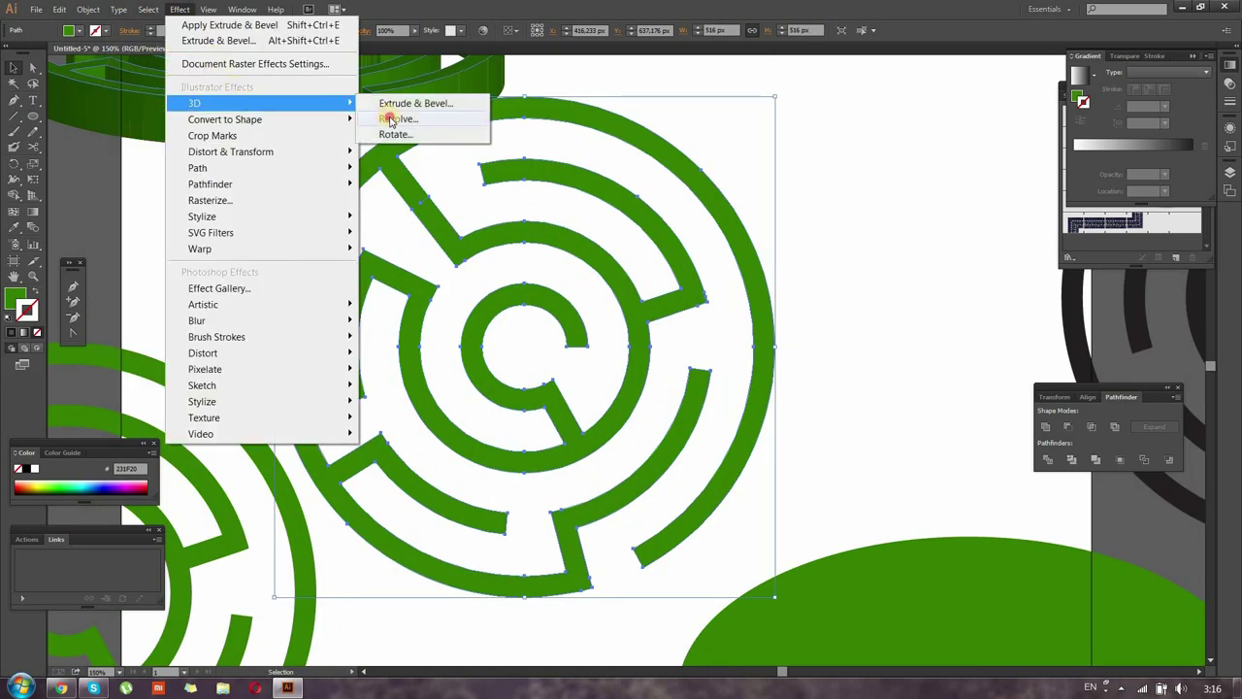
- Preview the green copy as a 50 pt extrusion tilted back 70°, with the other rotations at 0°
{"action": "left_click", "coordinate": [391, 118]}
{"action": "mouse_move", "coordinate": [194, 103]}
{"action": "key", "text": "Escape"}
{"action": "left_click", "coordinate": [179, 9]}
{"action": "left_click", "coordinate": [404, 104]}
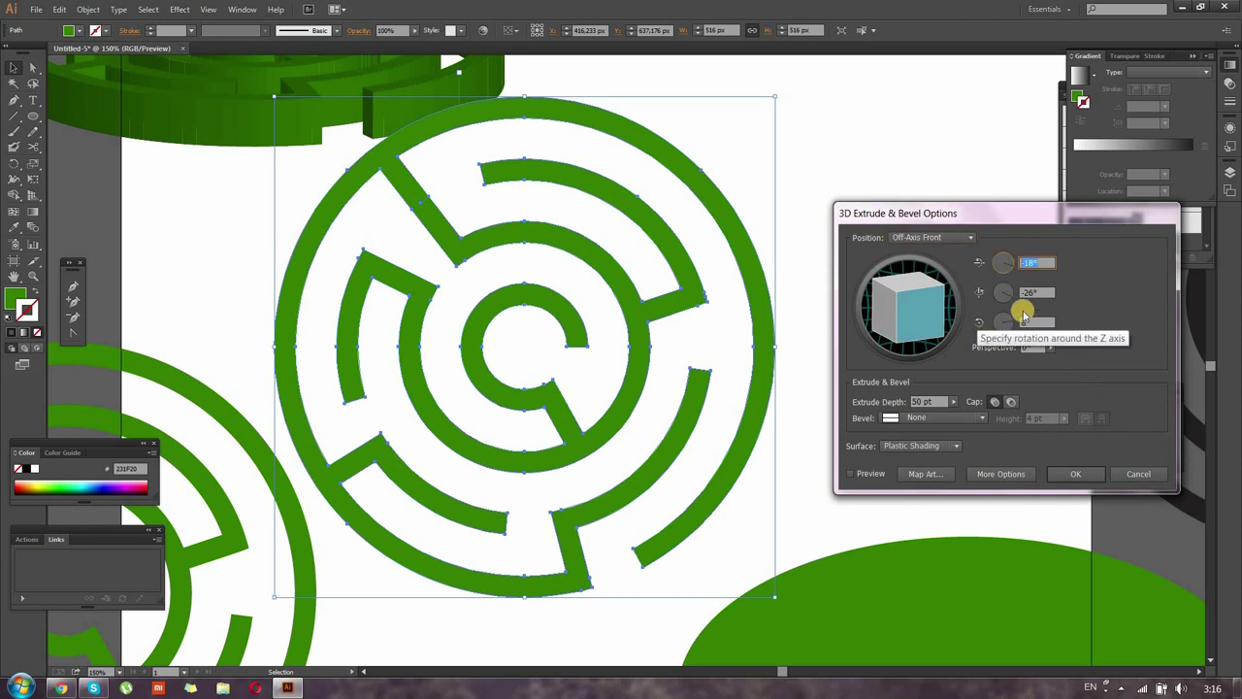
{"action": "type", "text": "65"}
{"action": "key", "text": "Tab"}
{"action": "left_click", "coordinate": [851, 477]}
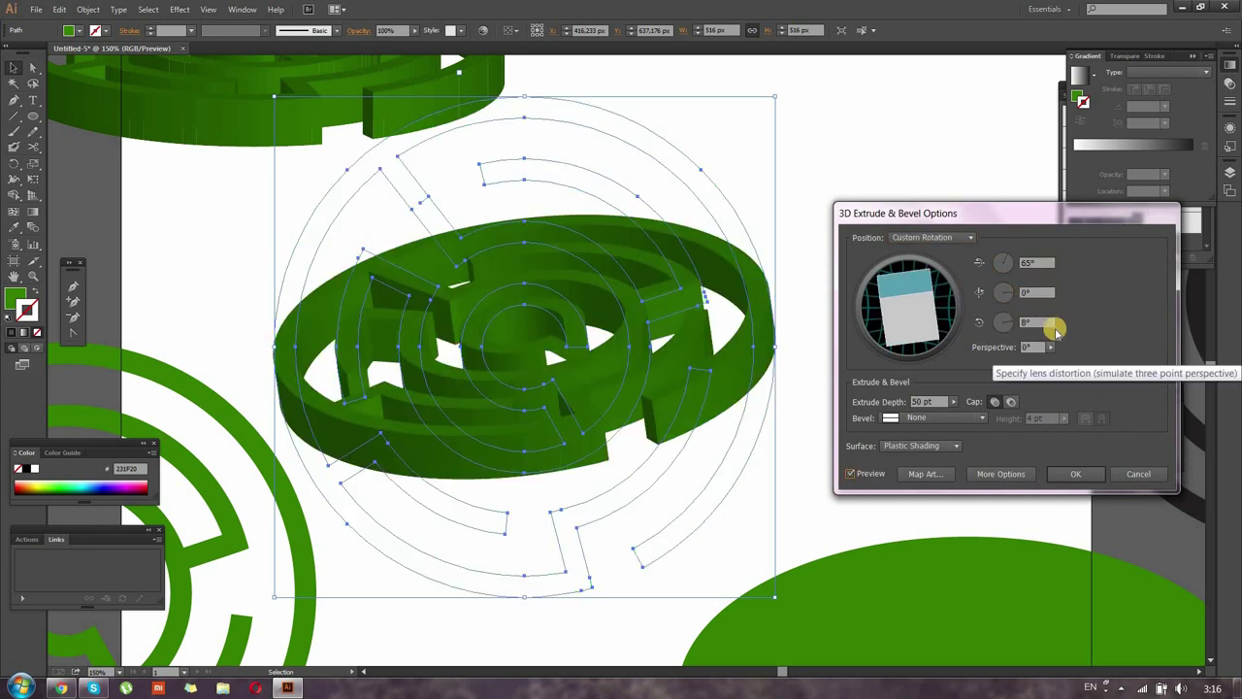
{"action": "key", "text": "Tab"}
{"action": "type", "text": "0"}
{"action": "left_click", "coordinate": [1034, 293]}
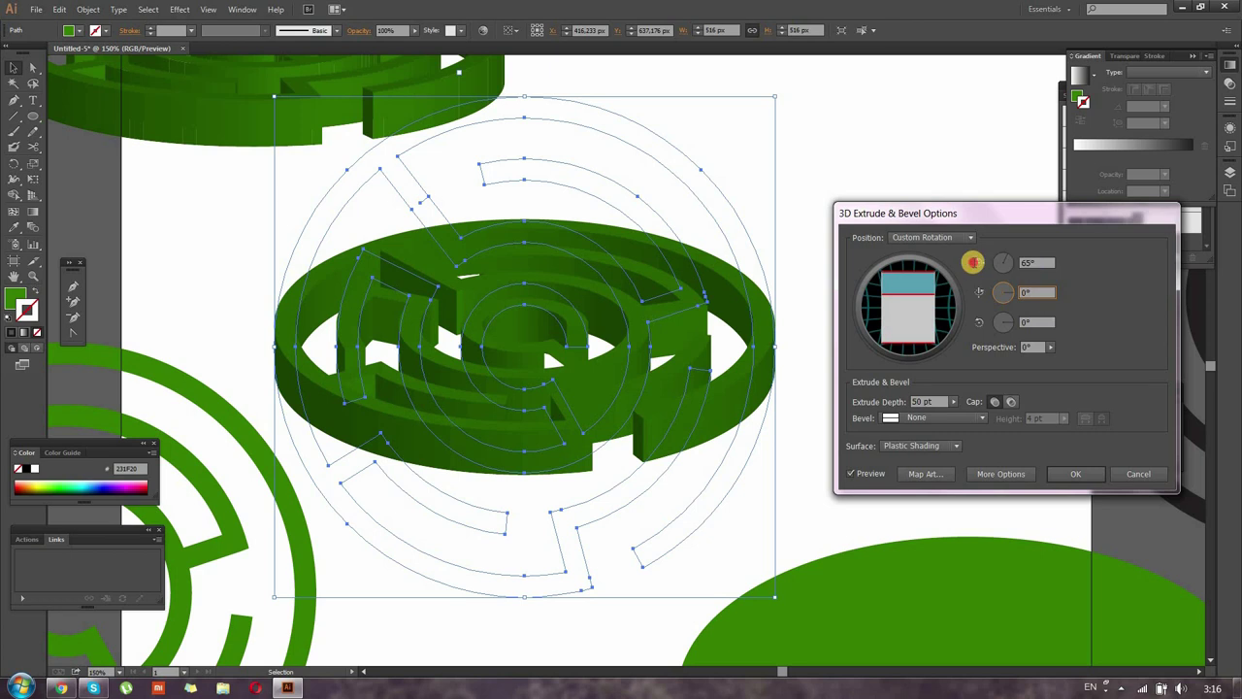
{"action": "type", "text": "80"}
{"action": "left_click", "coordinate": [1039, 292]}
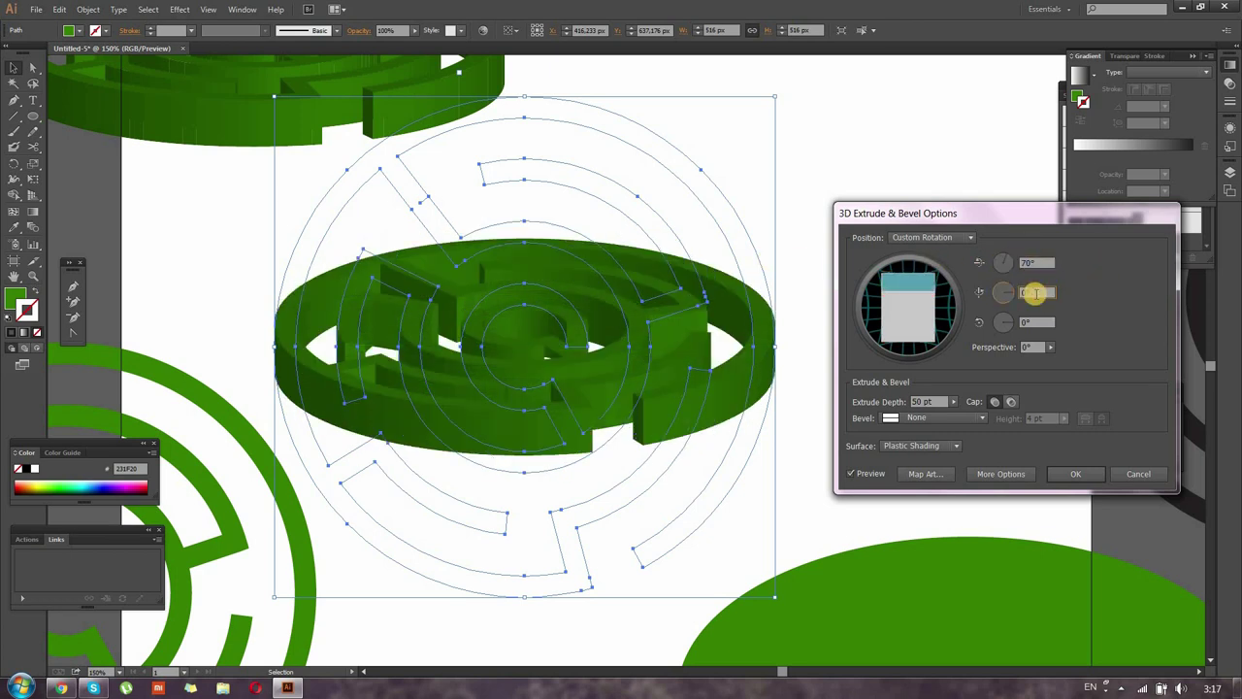
- Try the No Shading, Wireframe and Diffuse surfaces, ending on No Shading
{"action": "left_click", "coordinate": [942, 446]}
{"action": "left_click", "coordinate": [934, 474]}
{"action": "left_click", "coordinate": [927, 446]}
{"action": "left_click", "coordinate": [921, 446]}
{"action": "left_click", "coordinate": [921, 488]}
{"action": "left_click", "coordinate": [922, 446]}
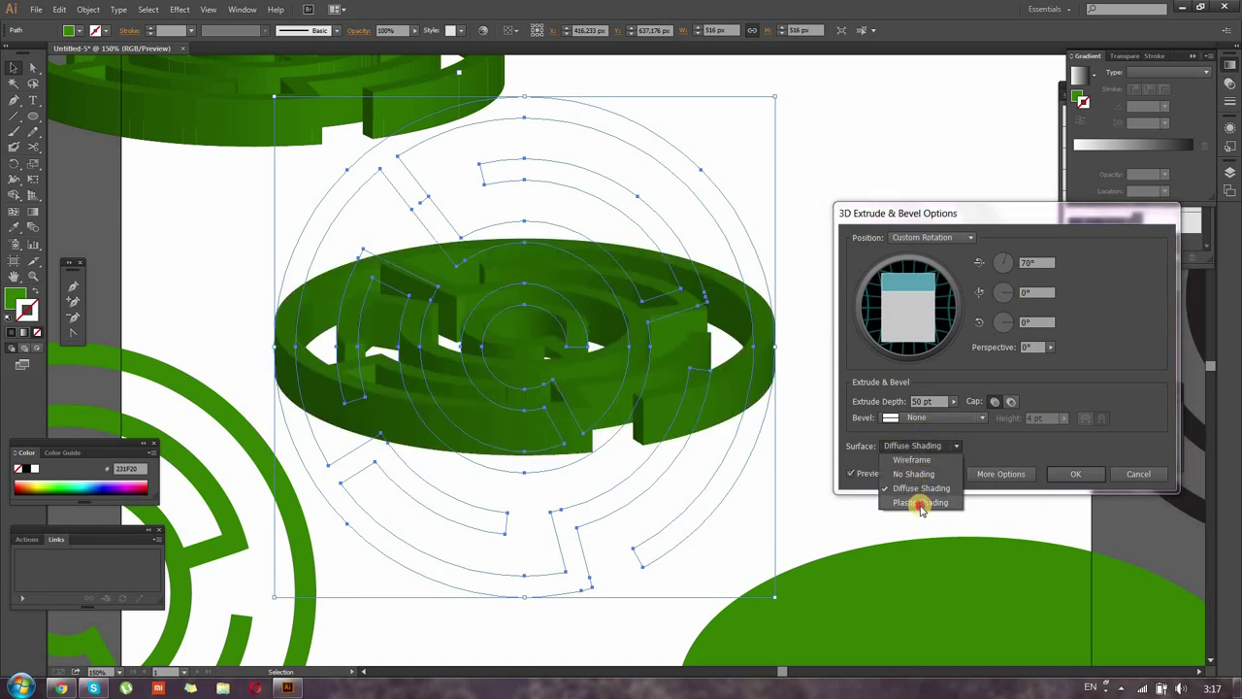
{"action": "left_click", "coordinate": [913, 474]}
- Confirm the 3D extrusion, expand it into shapes, and move the top piece above the base
{"action": "left_click", "coordinate": [1060, 475]}
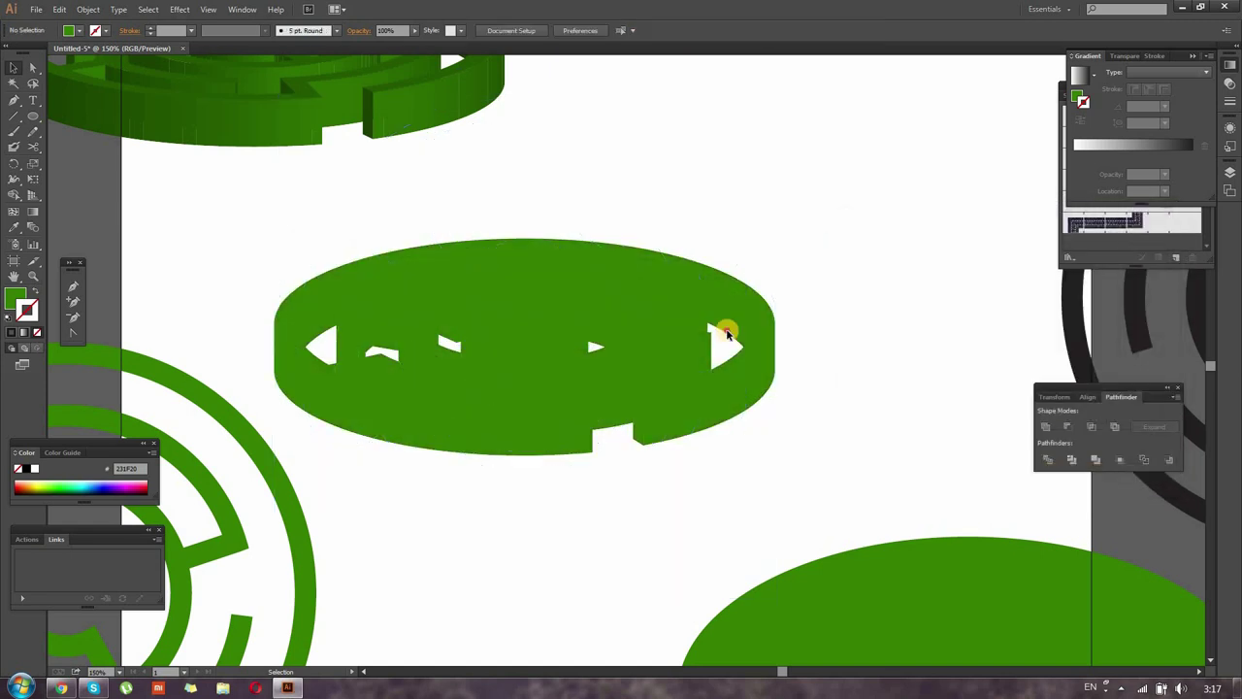
{"action": "left_click", "coordinate": [84, 12]}
{"action": "left_click", "coordinate": [146, 174]}
{"action": "left_click", "coordinate": [174, 243]}
{"action": "left_click", "coordinate": [514, 397]}
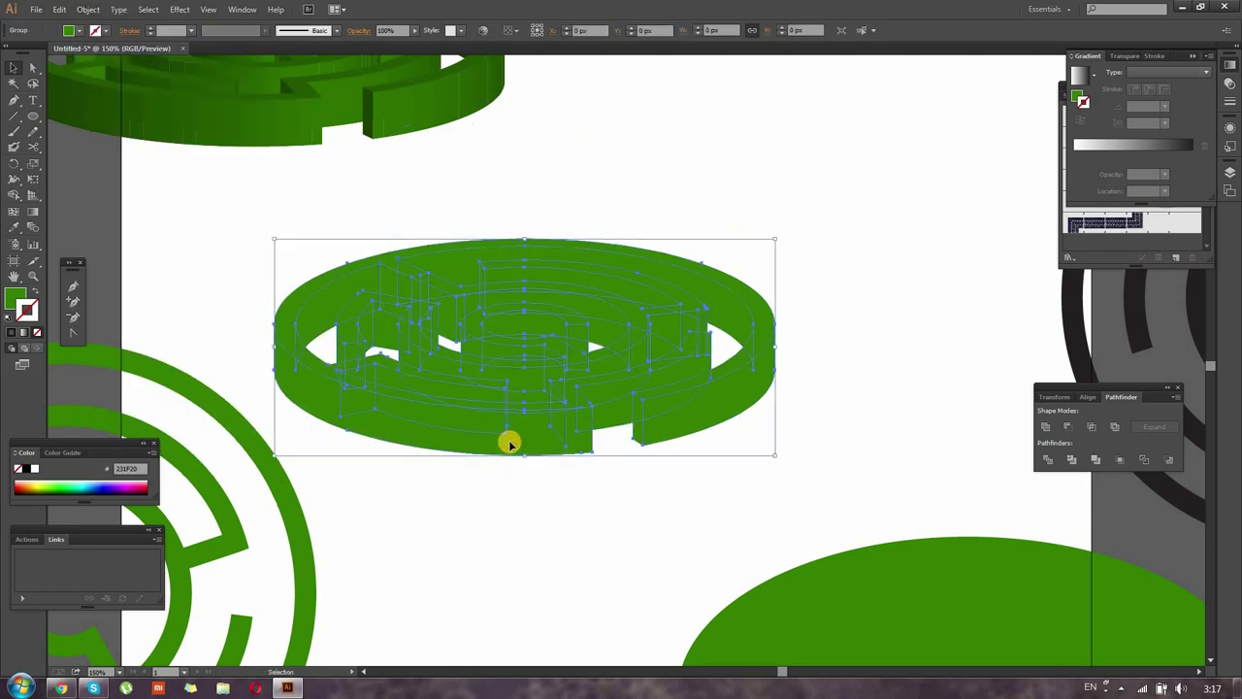
{"action": "left_click_drag", "start_coordinate": [510, 441], "coordinate": [541, 516]}
{"action": "scroll", "coordinate": [541, 516], "scroll_direction": "up", "scroll_amount": 5}
{"action": "left_click_drag", "start_coordinate": [305, 274], "coordinate": [624, 288]}
{"action": "scroll", "coordinate": [624, 288], "scroll_direction": "down", "scroll_amount": 1}
- Fill the lower front wall with a linear grey-to-white gradient and widen its white area
{"action": "left_click", "coordinate": [513, 599]}
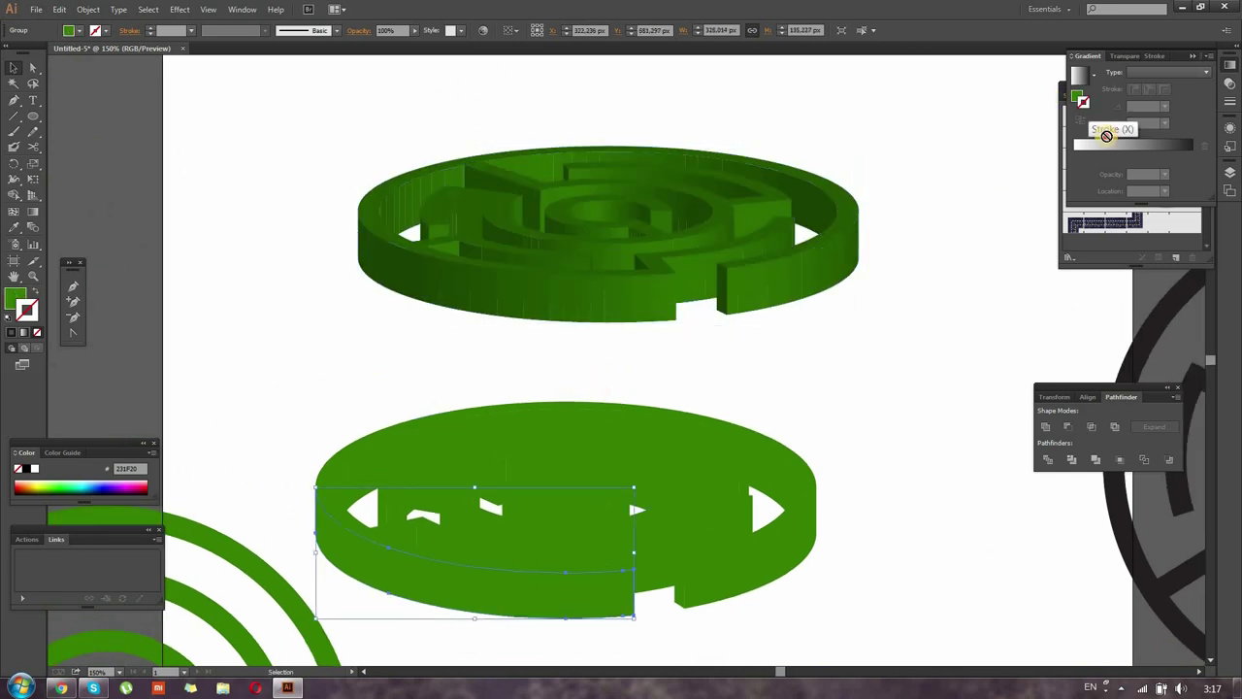
{"action": "left_click", "coordinate": [1080, 98]}
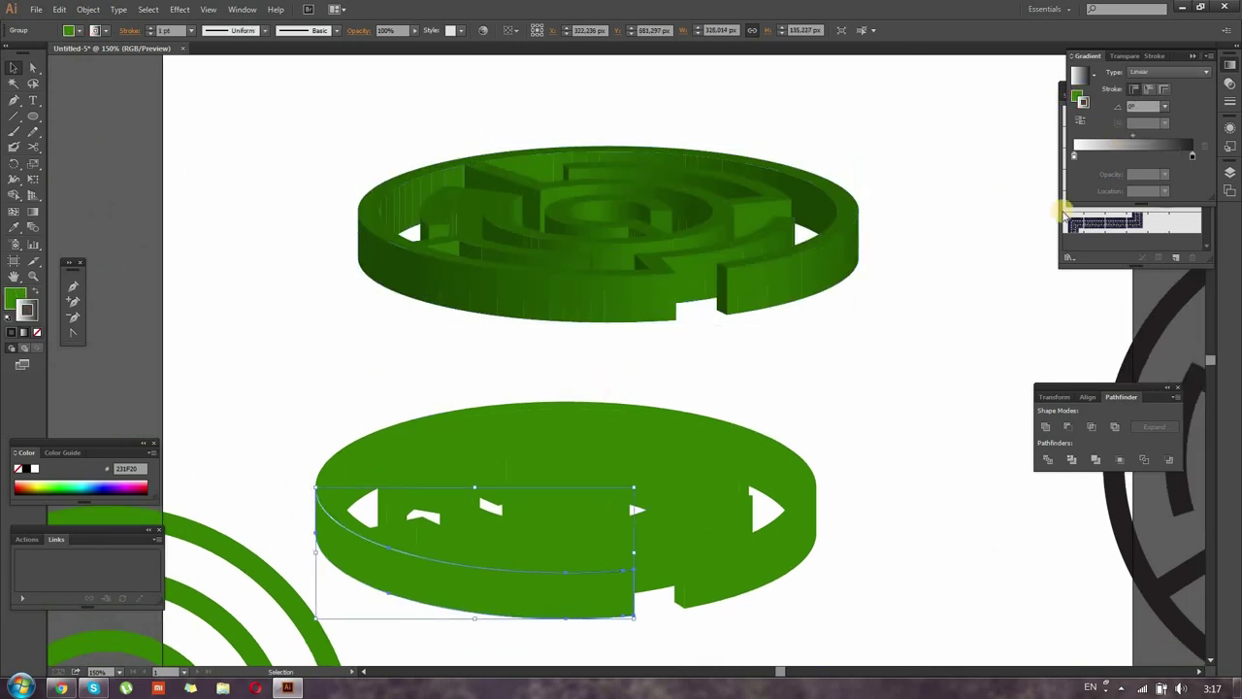
{"action": "left_click", "coordinate": [34, 292]}
{"action": "left_click_drag", "start_coordinate": [1191, 156], "coordinate": [1177, 155]}
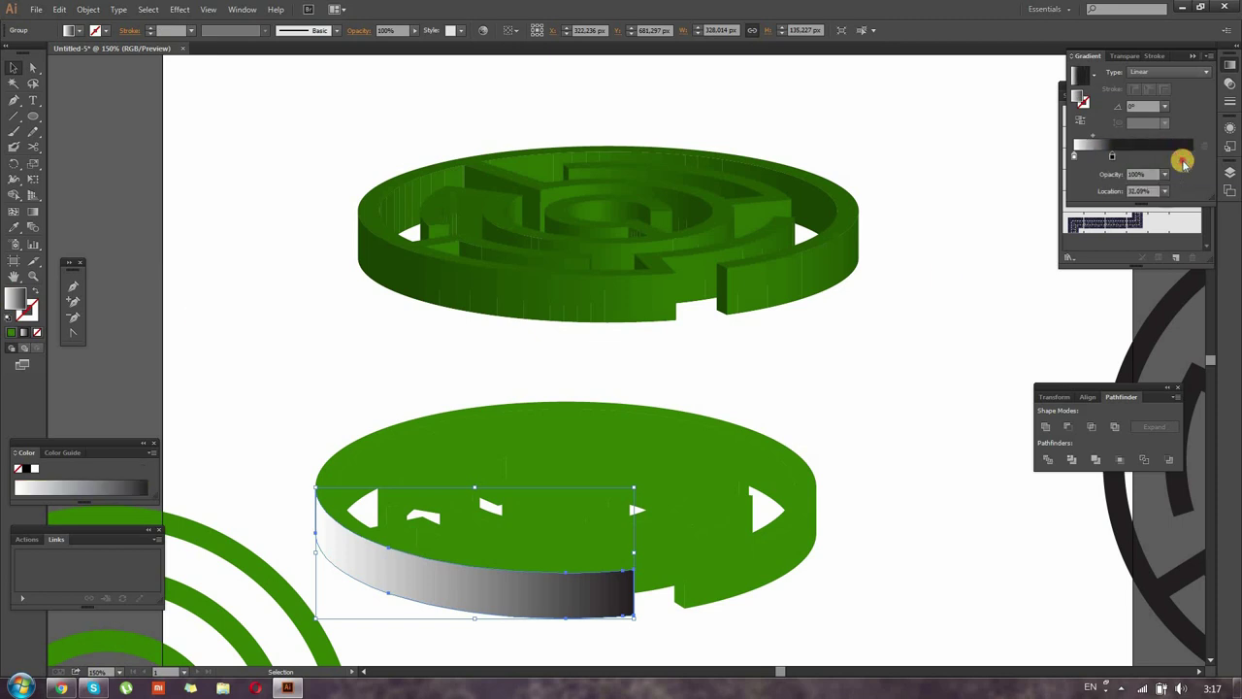
{"action": "mouse_move", "coordinate": [1074, 155]}
{"action": "left_mouse_down"}
{"action": "mouse_move", "coordinate": [1192, 156]}
{"action": "mouse_move", "coordinate": [1160, 160]}
{"action": "left_mouse_up"}
{"action": "left_click", "coordinate": [1090, 153]}
- Give the right wall the grey gradient, running across the wall
{"action": "left_click", "coordinate": [749, 543]}
{"action": "left_click", "coordinate": [14, 226]}
{"action": "left_click", "coordinate": [344, 552]}
{"action": "left_click", "coordinate": [33, 210]}
{"action": "left_click_drag", "start_coordinate": [682, 549], "coordinate": [893, 530]}
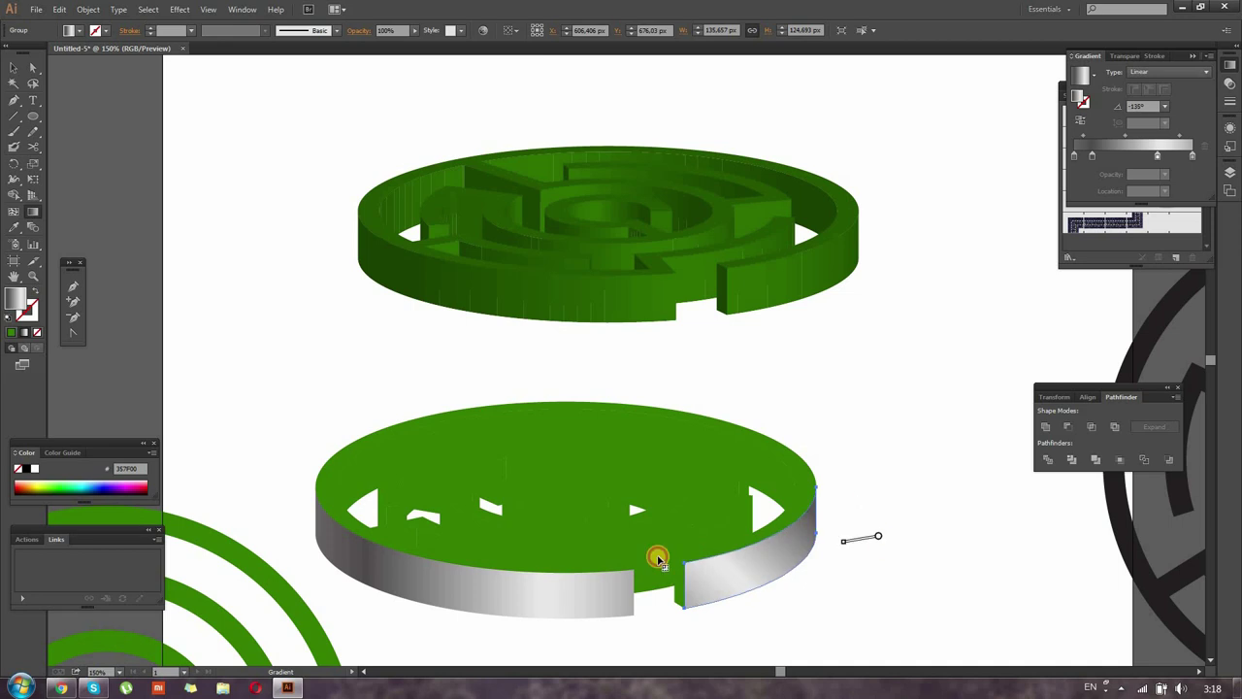
- Eyedropper the grey wall gradient onto all remaining green parts of the lower maze
{"action": "left_click", "coordinate": [14, 68]}
{"action": "left_click", "coordinate": [515, 554]}
{"action": "key", "text": "i"}
{"action": "left_click", "coordinate": [540, 600]}
{"action": "left_click", "coordinate": [679, 587], "text": "ctrl"}
{"action": "key", "text": "g"}
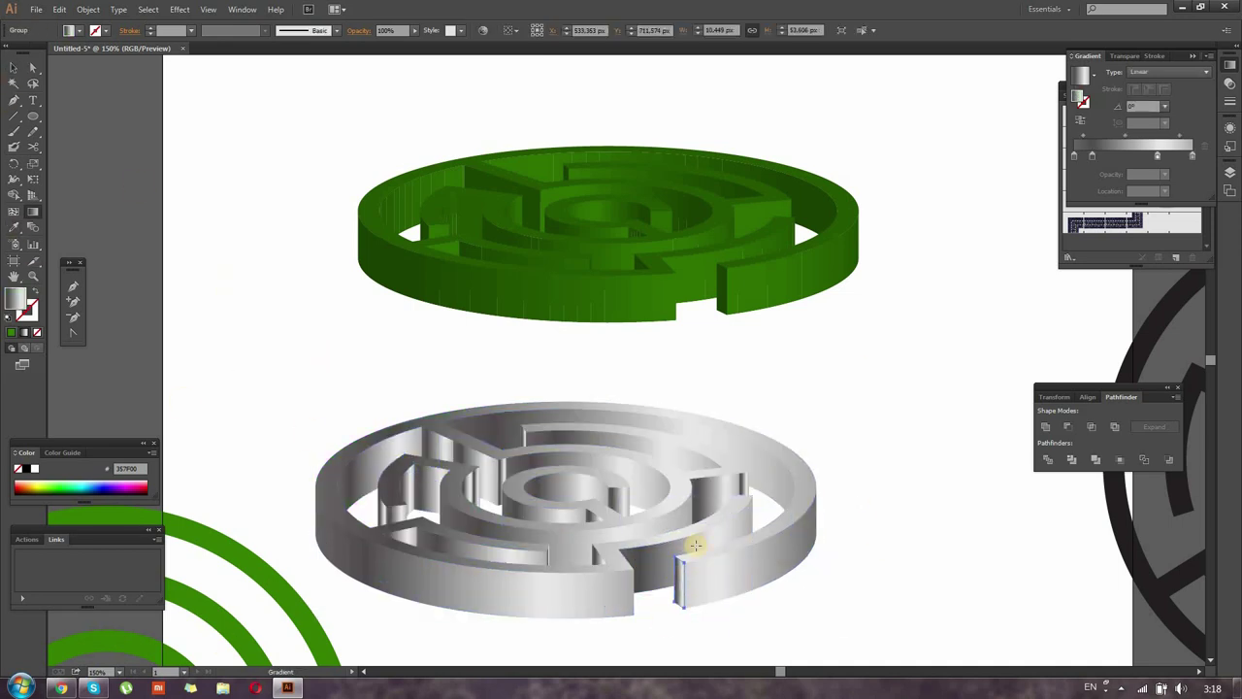
{"action": "left_click", "coordinate": [14, 68]}
- Run a horizontal gradient across the left inner wall, then re-angle it
{"action": "left_click", "coordinate": [194, 145]}
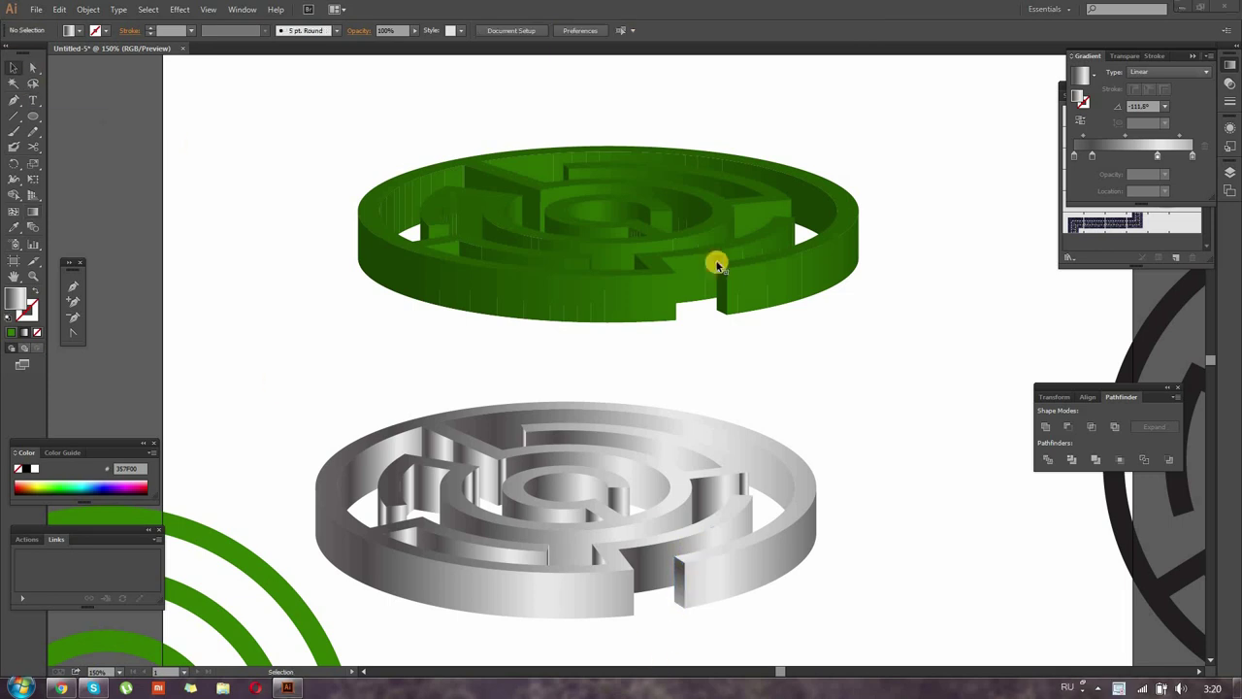
{"action": "left_click", "coordinate": [660, 549]}
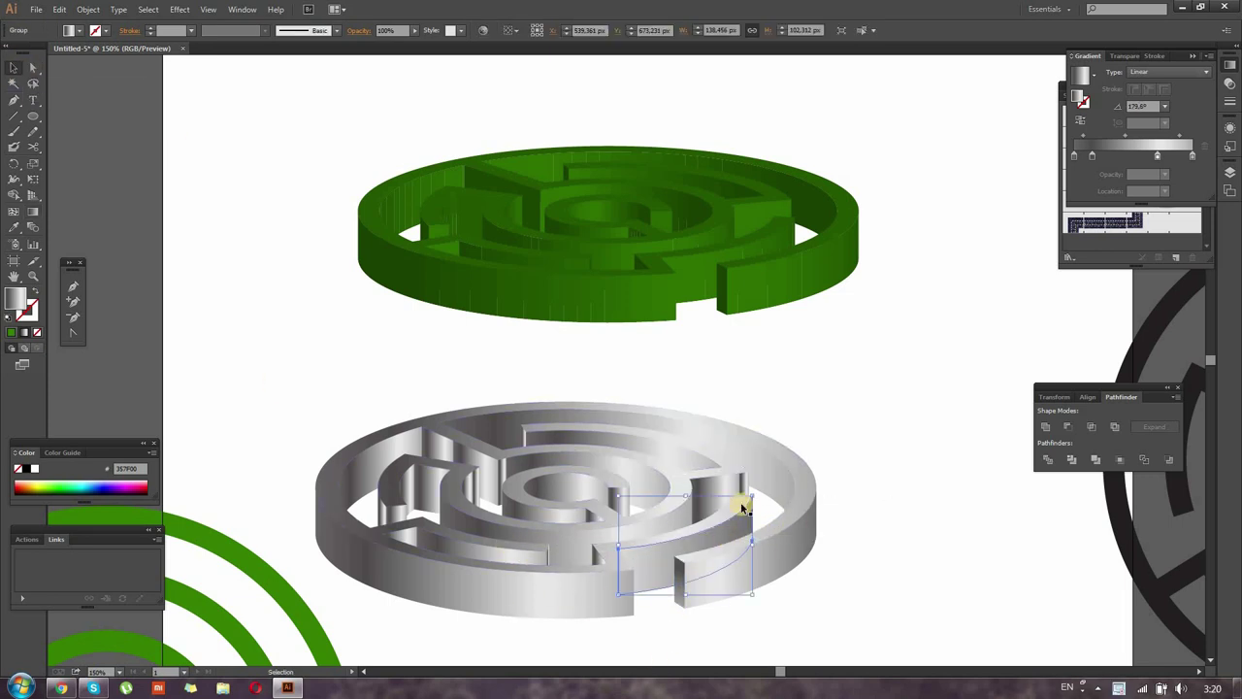
{"action": "left_click", "coordinate": [615, 435]}
{"action": "left_click", "coordinate": [388, 457], "text": "ctrl"}
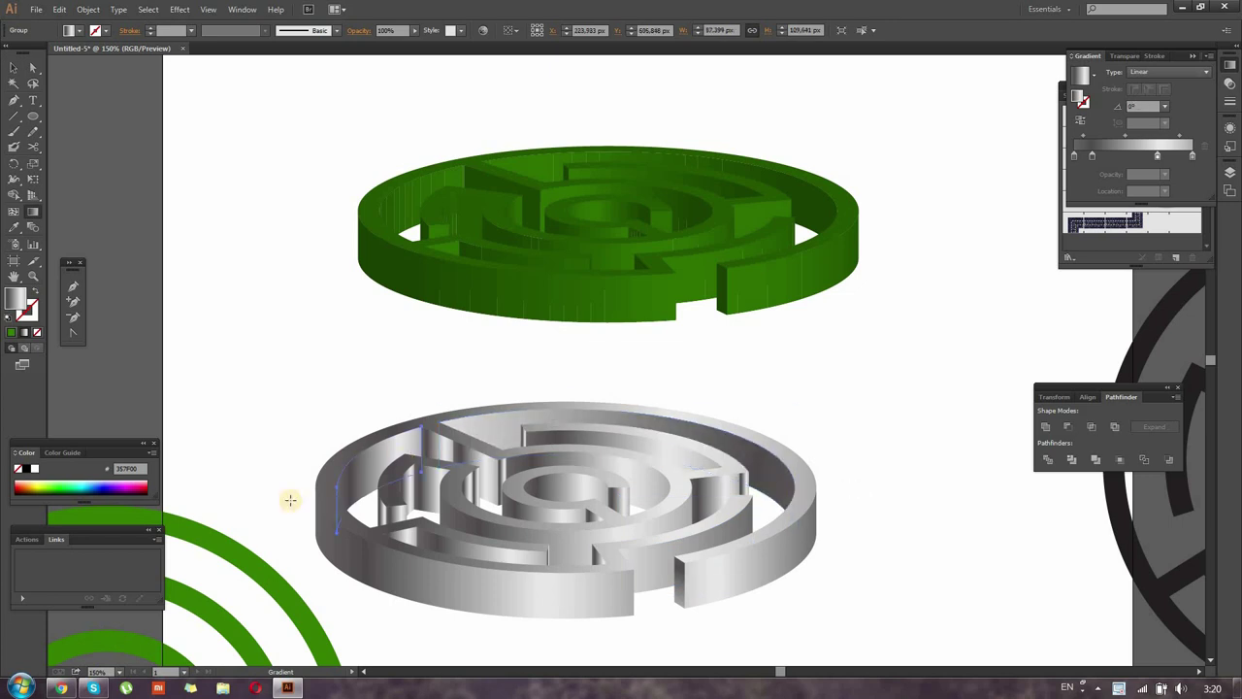
{"action": "left_click_drag", "start_coordinate": [305, 468], "coordinate": [485, 468]}
{"action": "left_click_drag", "start_coordinate": [280, 490], "coordinate": [508, 485]}
{"action": "key", "text": "v"}
- Unite the selected wall pieces into one shape with Pathfinder
{"action": "left_click", "coordinate": [501, 476], "text": "shift"}
{"action": "left_click", "coordinate": [1067, 419]}
{"action": "left_click", "coordinate": [521, 568], "text": "shift"}
{"action": "left_click", "coordinate": [1055, 435]}
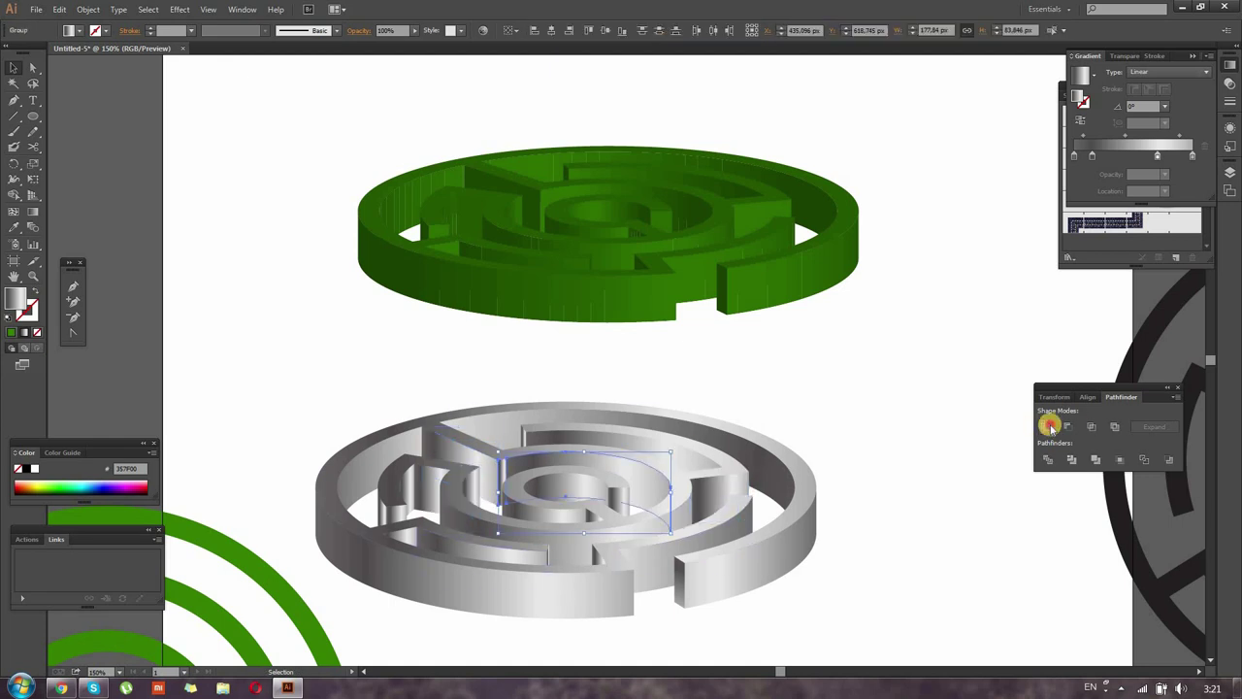
- Angle the left inner wall's gradient to about 8° and reverse the small wall's gradient
{"action": "left_click", "coordinate": [435, 490]}
{"action": "key", "text": "g"}
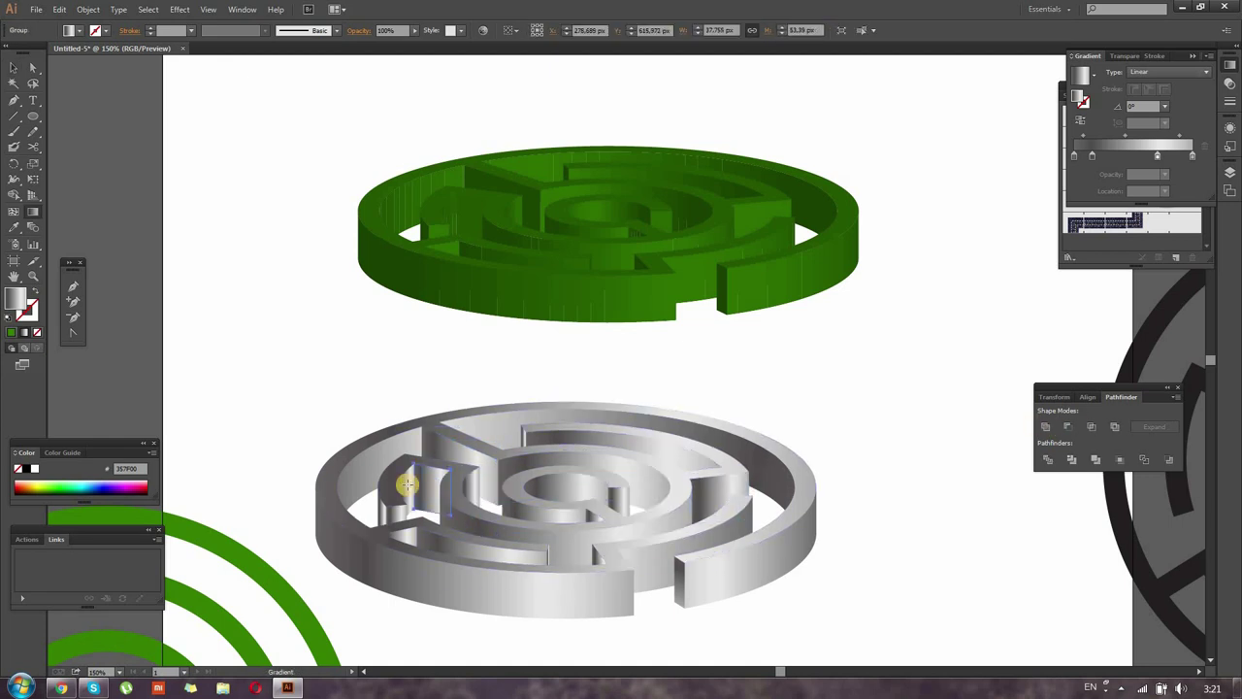
{"action": "left_click_drag", "start_coordinate": [361, 497], "coordinate": [583, 493]}
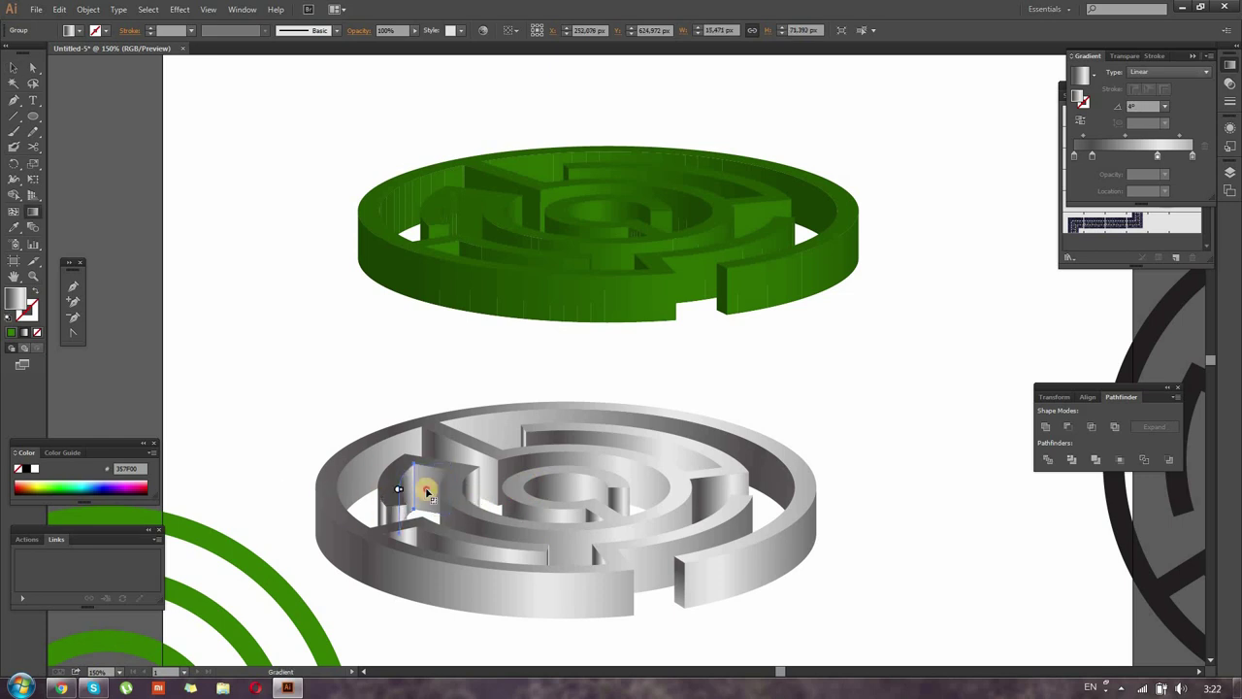
{"action": "key", "text": "v"}
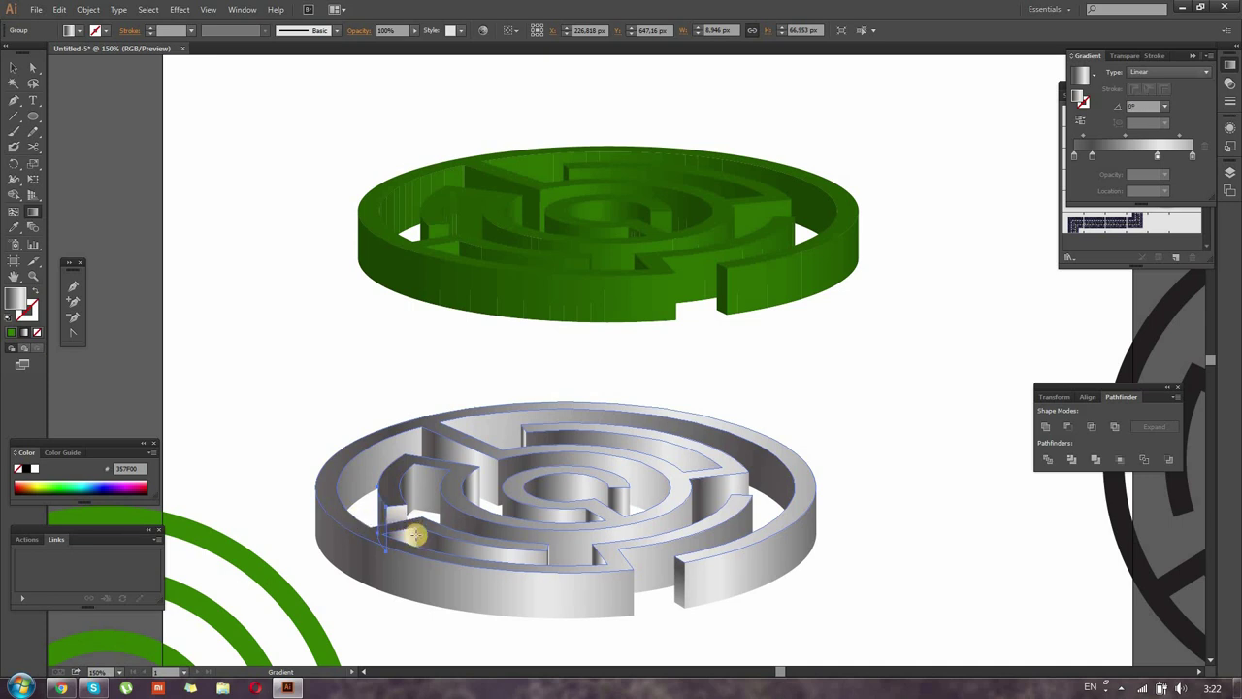
{"action": "left_click_drag", "start_coordinate": [412, 536], "coordinate": [386, 544]}
{"action": "key", "text": "v"}
- Reset an inner wall's gradient to horizontal and tilt another wall's gradient to 50.5°
{"action": "left_click", "coordinate": [636, 532]}
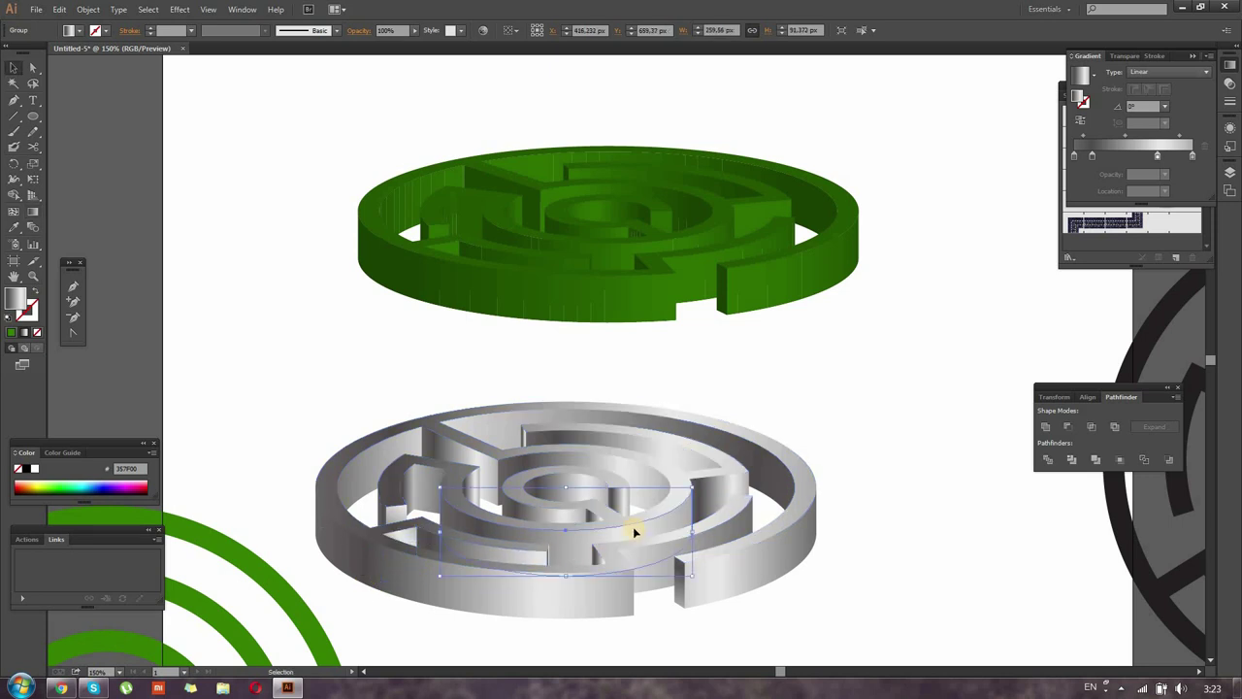
{"action": "left_click", "coordinate": [553, 488]}
{"action": "key", "text": "v"}
{"action": "left_click", "coordinate": [529, 513]}
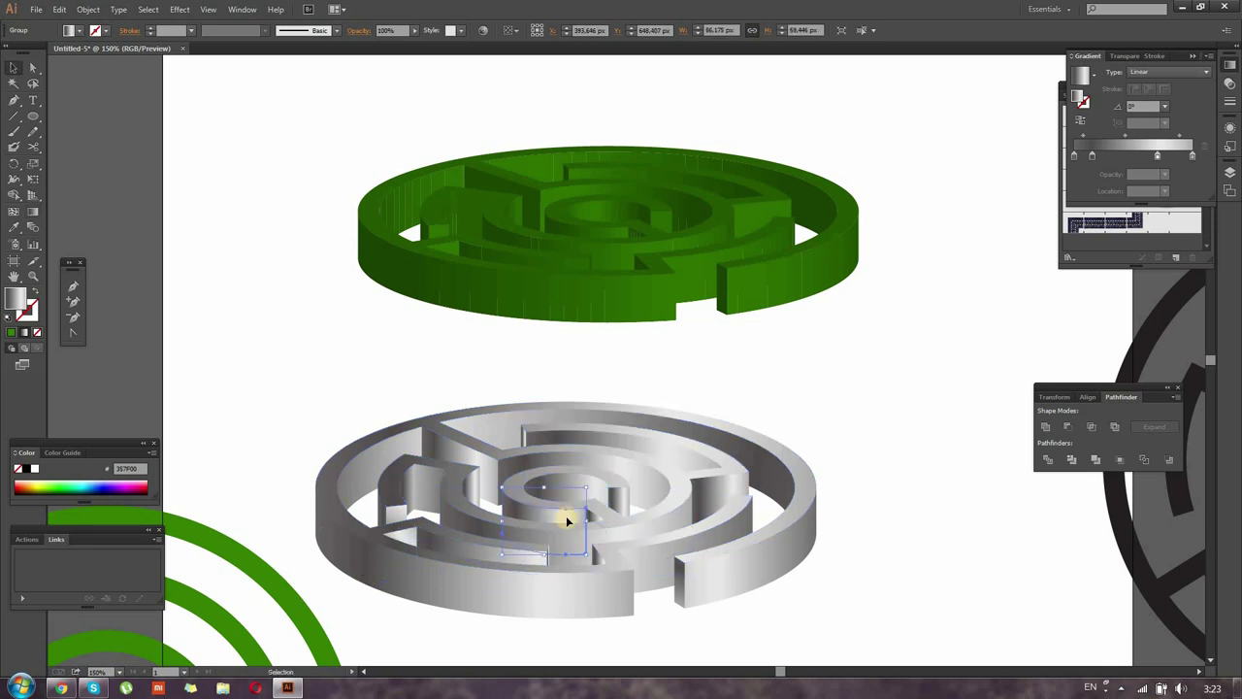
{"action": "left_click", "coordinate": [598, 565]}
{"action": "key", "text": "g"}
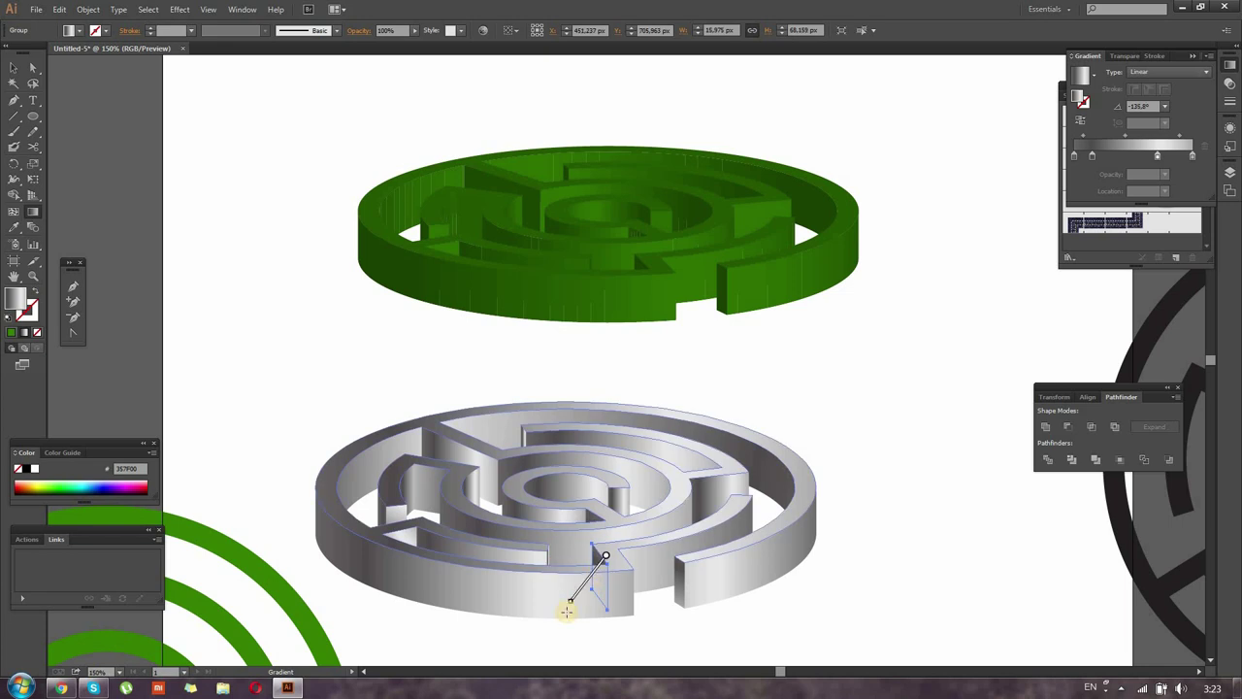
{"action": "left_click", "coordinate": [485, 496]}
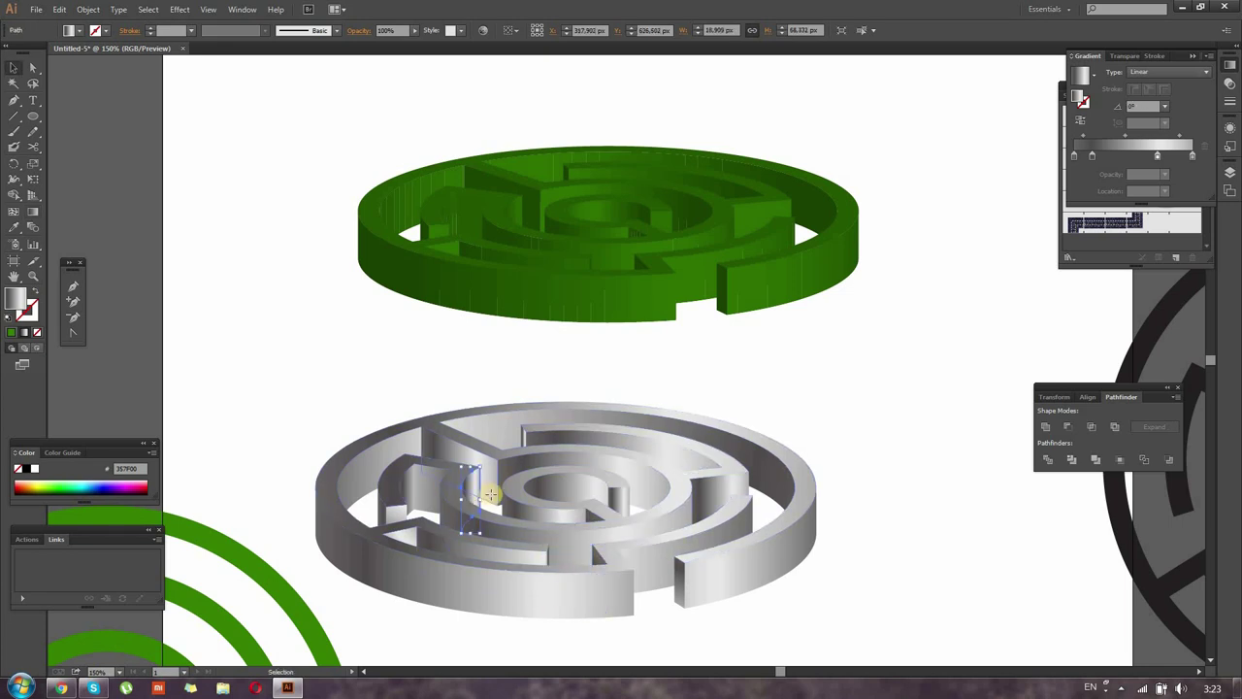
{"action": "left_click", "coordinate": [454, 495]}
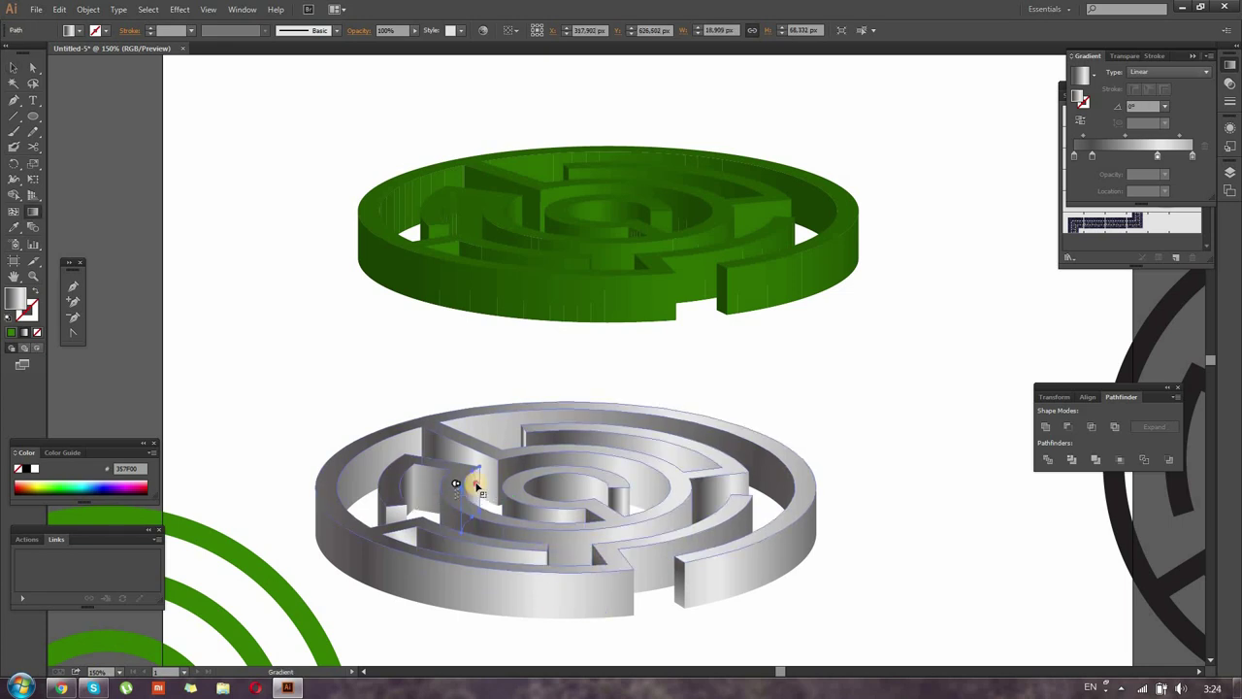
{"action": "key", "text": "v"}
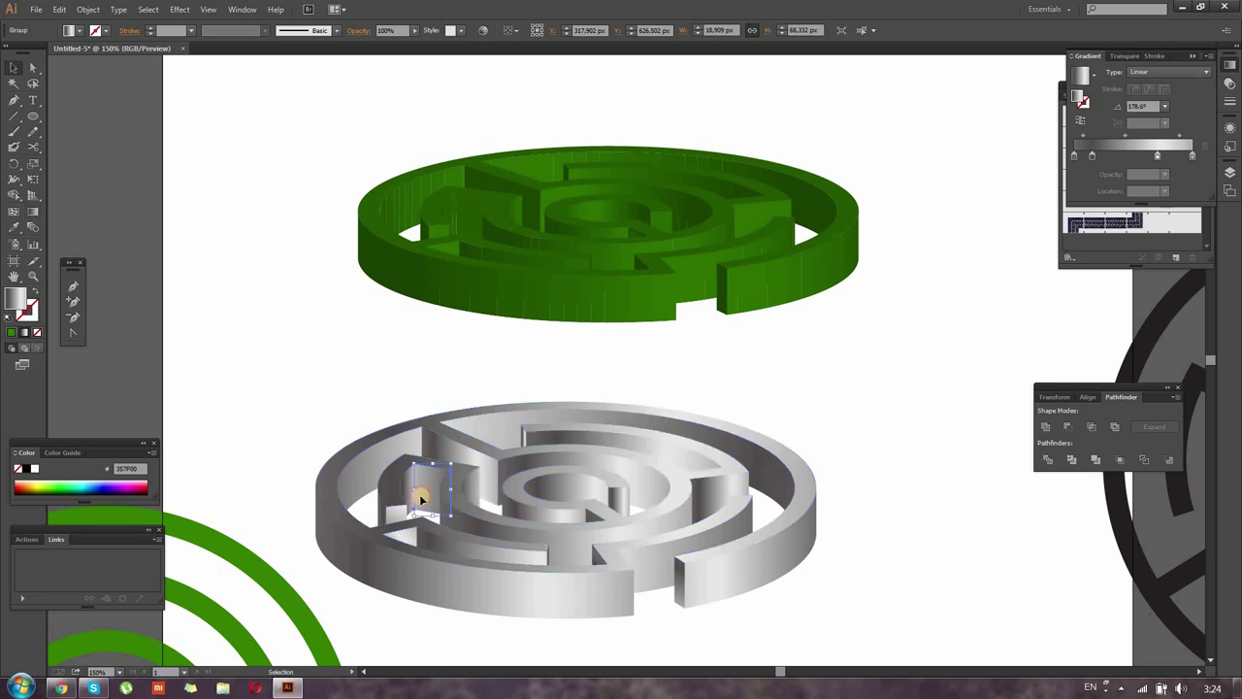
{"action": "left_click", "coordinate": [611, 536]}
{"action": "left_click_drag", "start_coordinate": [579, 581], "coordinate": [635, 512]}
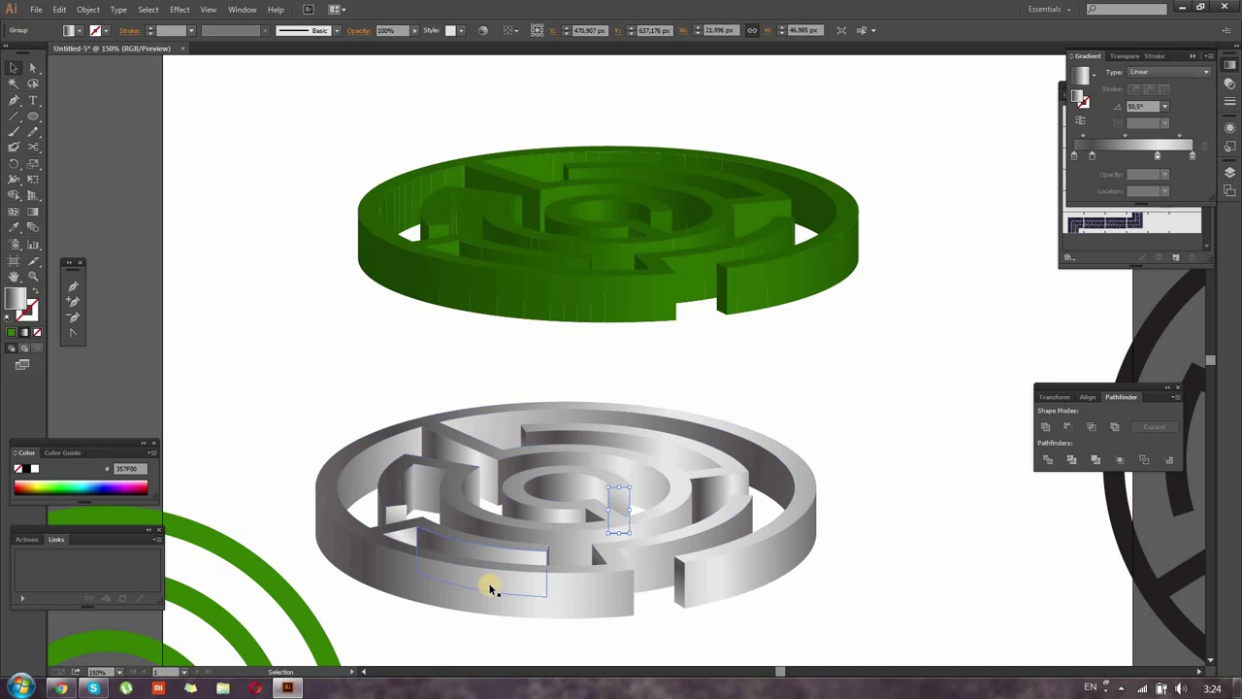
{"action": "key", "text": "v"}
- Select the whole grey maze, check a gradient stop, and open Recolor Artwork
{"action": "left_click", "coordinate": [291, 327]}
{"action": "key", "text": "ctrl+a"}
{"action": "left_click", "coordinate": [33, 210]}
{"action": "left_click", "coordinate": [1093, 154]}
{"action": "left_click", "coordinate": [14, 67]}
{"action": "left_click", "coordinate": [253, 369]}
{"action": "left_click", "coordinate": [532, 479]}
{"action": "left_click", "coordinate": [483, 30]}
- Lower the maze's shading brightness, then place a united duplicate over the maze
{"action": "mouse_move", "coordinate": [988, 573]}
{"action": "left_mouse_down"}
{"action": "mouse_move", "coordinate": [965, 574]}
{"action": "mouse_move", "coordinate": [978, 573]}
{"action": "left_mouse_up"}
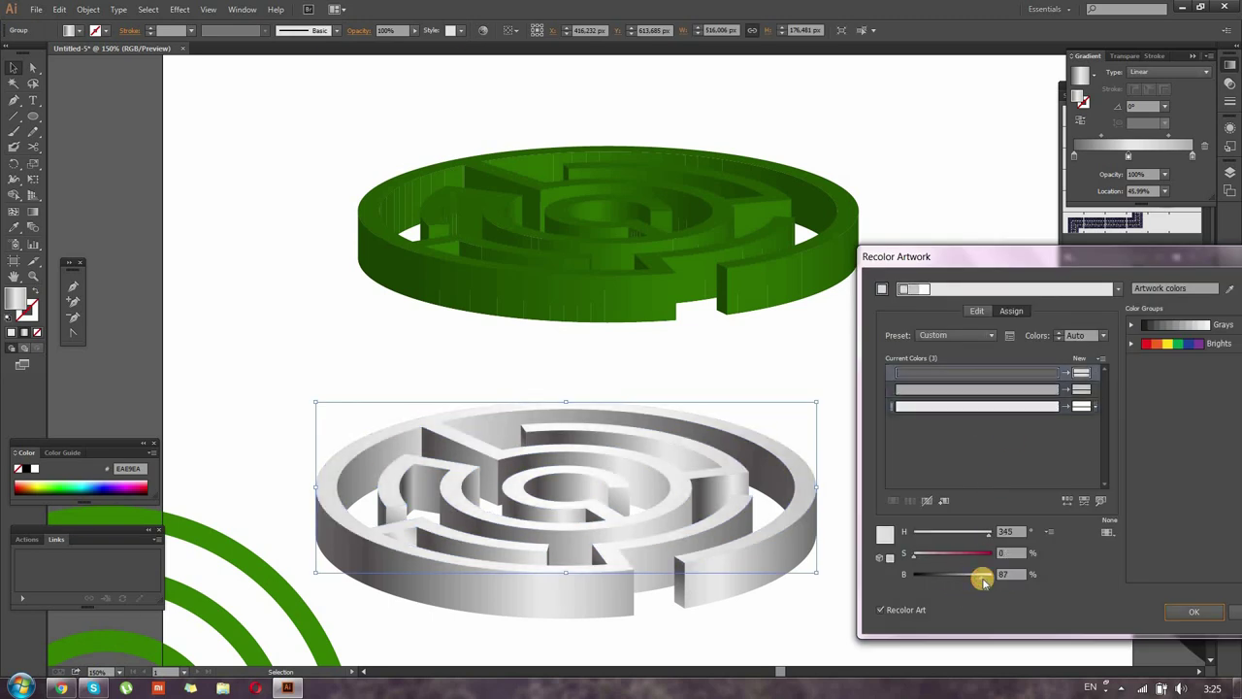
{"action": "key", "text": "Return"}
{"action": "left_click", "coordinate": [394, 588]}
{"action": "left_click_drag", "start_coordinate": [823, 533], "coordinate": [876, 374]}
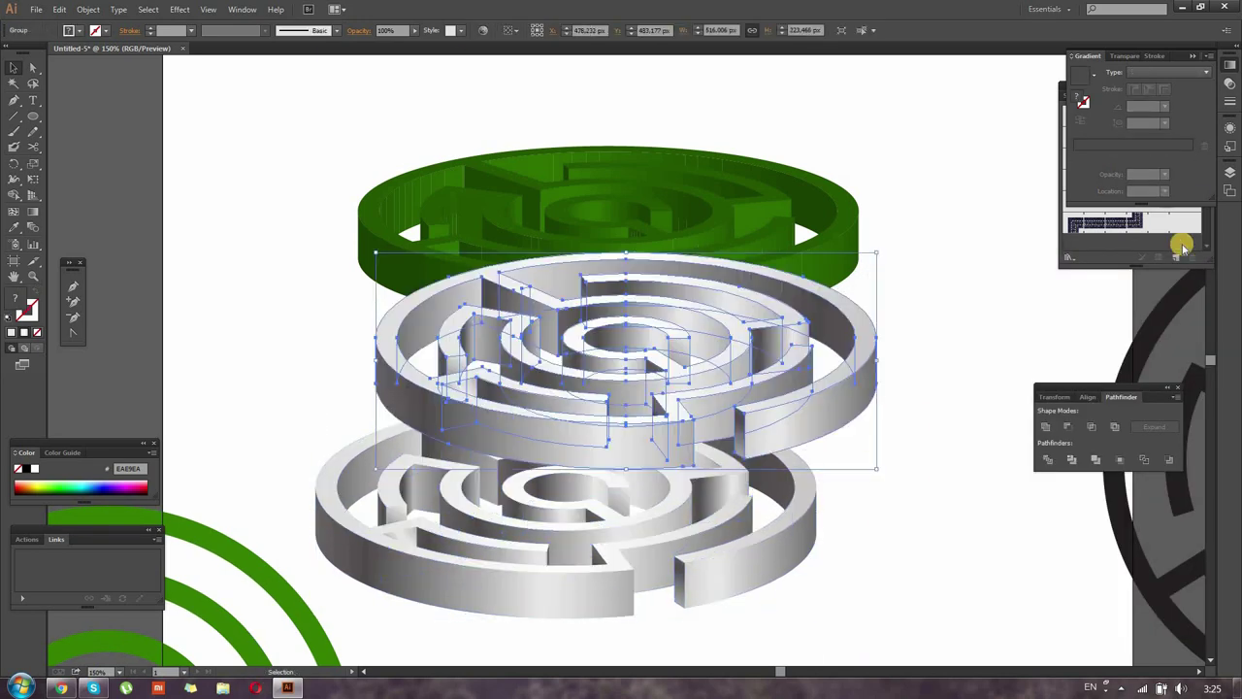
{"action": "left_click", "coordinate": [1045, 426]}
{"action": "left_click_drag", "start_coordinate": [723, 471], "coordinate": [663, 620]}
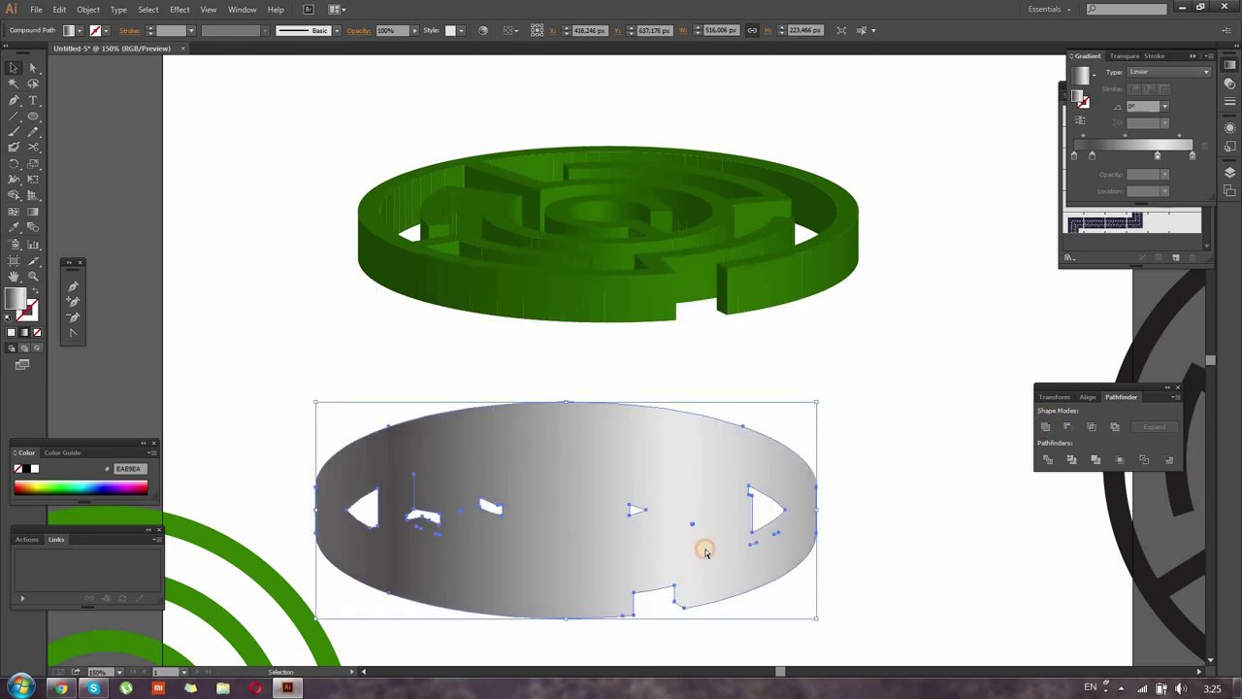
{"action": "left_click_drag", "start_coordinate": [707, 521], "coordinate": [674, 606]}
- Try the green fill on the merged shape, undo it, and shift the grey maze up-right
{"action": "left_click", "coordinate": [9, 231]}
{"action": "left_click", "coordinate": [439, 248]}
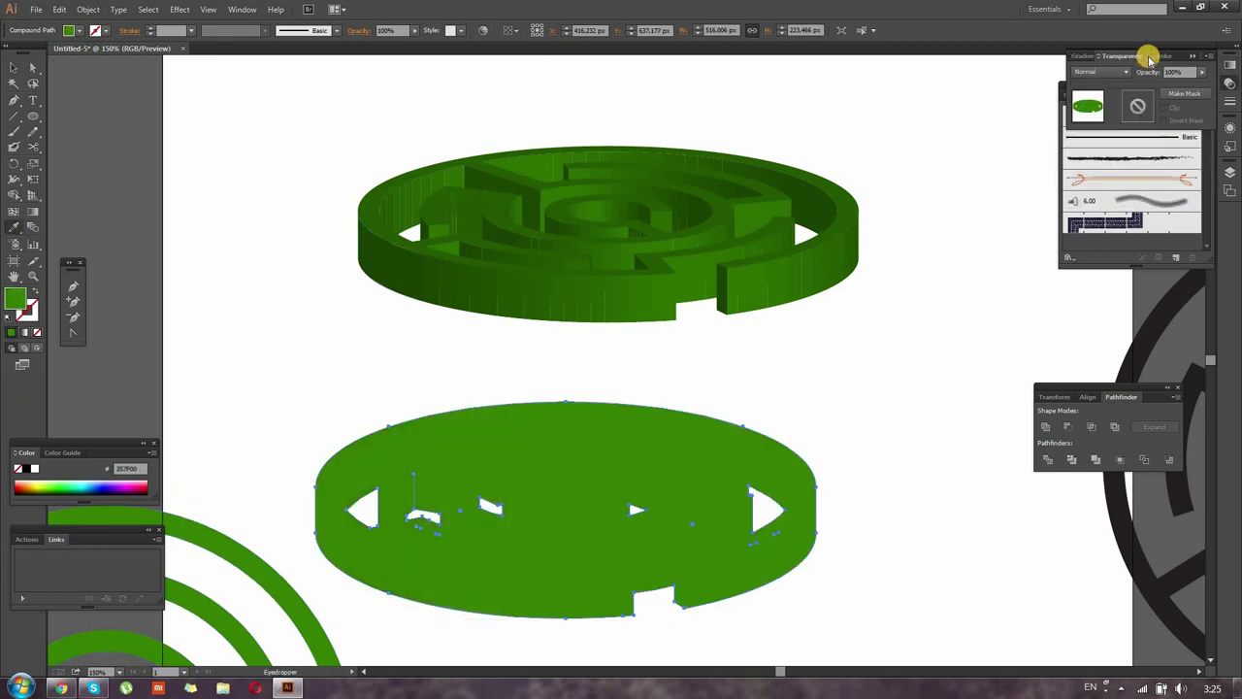
{"action": "key", "text": "ctrl+z"}
{"action": "key", "text": "v"}
{"action": "key", "text": "ctrl+z"}
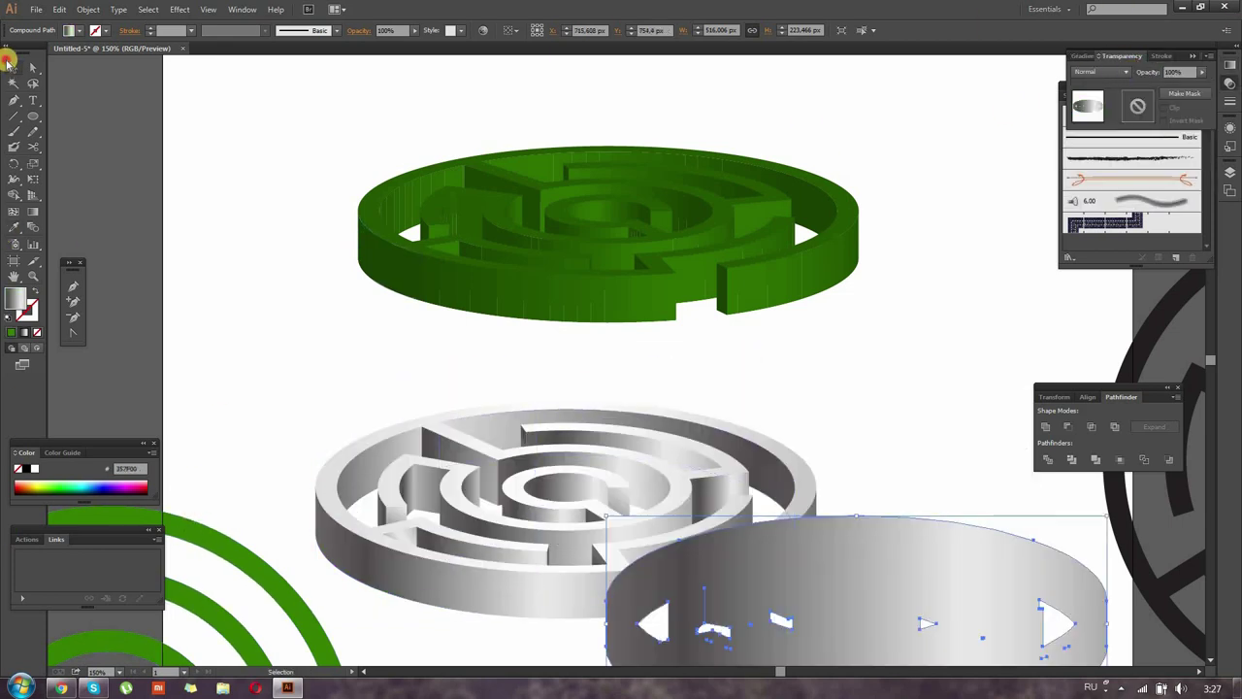
{"action": "left_click", "coordinate": [535, 410]}
{"action": "left_click_drag", "start_coordinate": [615, 515], "coordinate": [784, 570]}
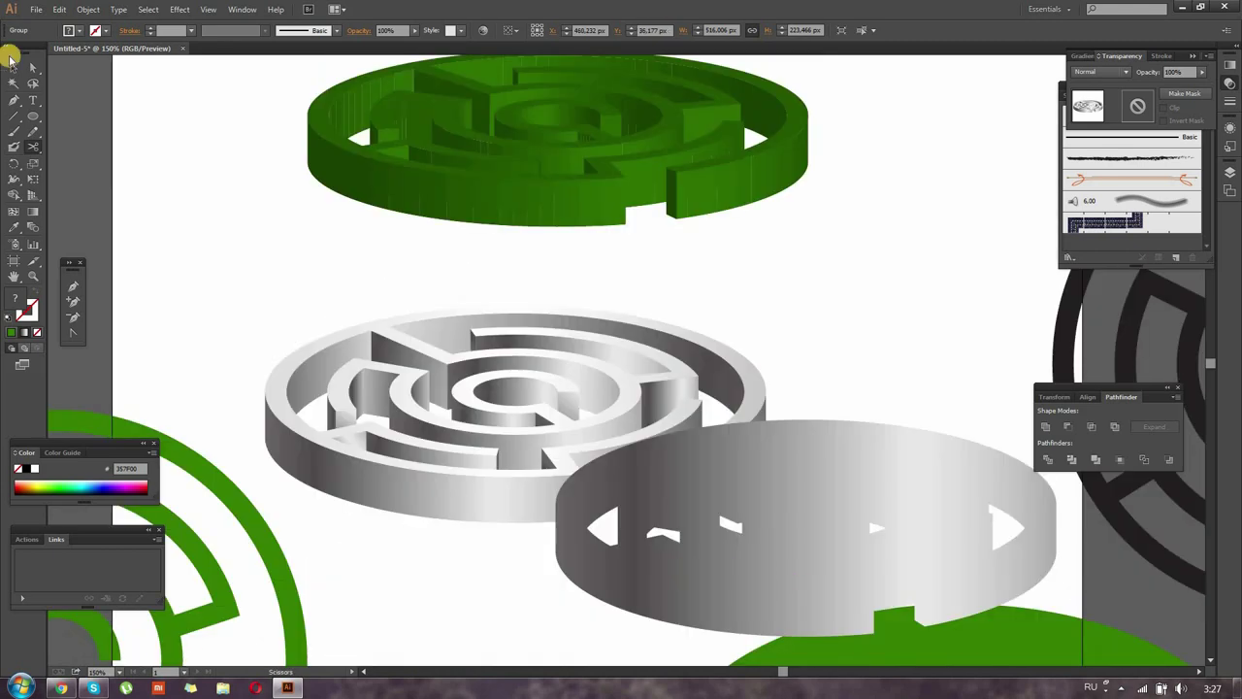
{"action": "key", "text": "v"}
{"action": "mouse_move", "coordinate": [833, 488]}
{"action": "left_mouse_down"}
{"action": "mouse_move", "coordinate": [576, 476]}
{"action": "mouse_move", "coordinate": [710, 422]}
{"action": "left_mouse_up"}
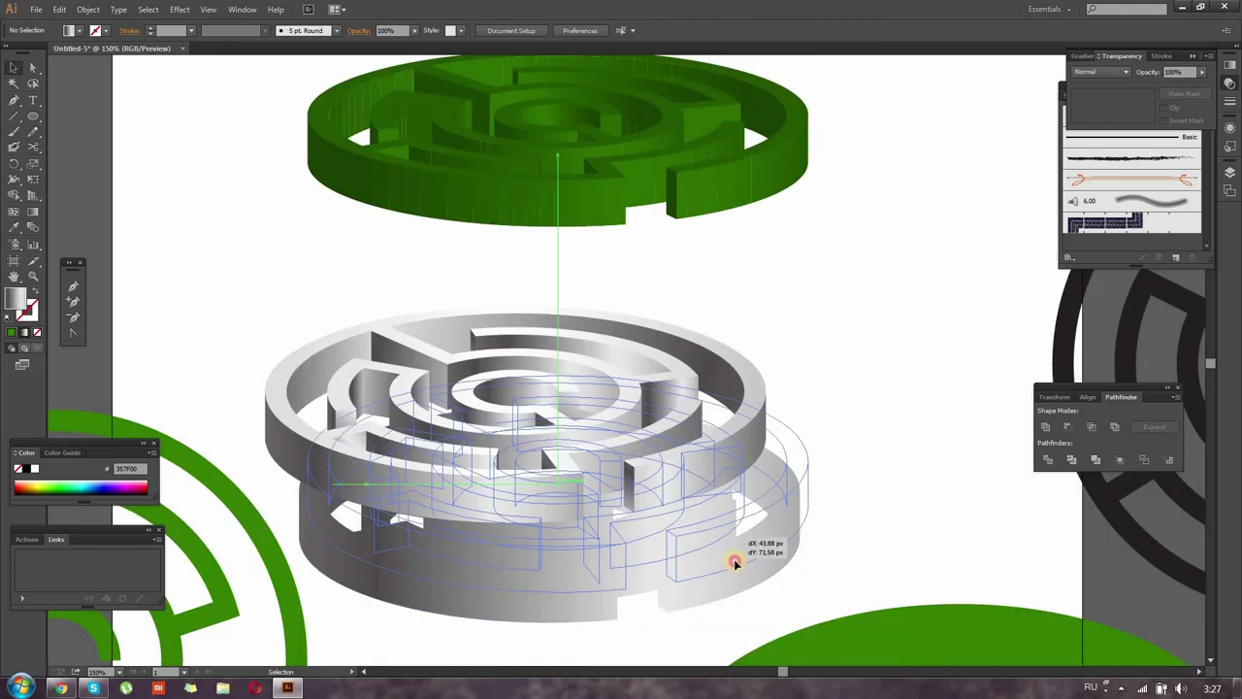
- Fill the bottom cylinder green, centre the grey maze on it, and group them
{"action": "left_click", "coordinate": [614, 559]}
{"action": "key", "text": "i"}
{"action": "left_click", "coordinate": [558, 126]}
{"action": "key", "text": "v"}
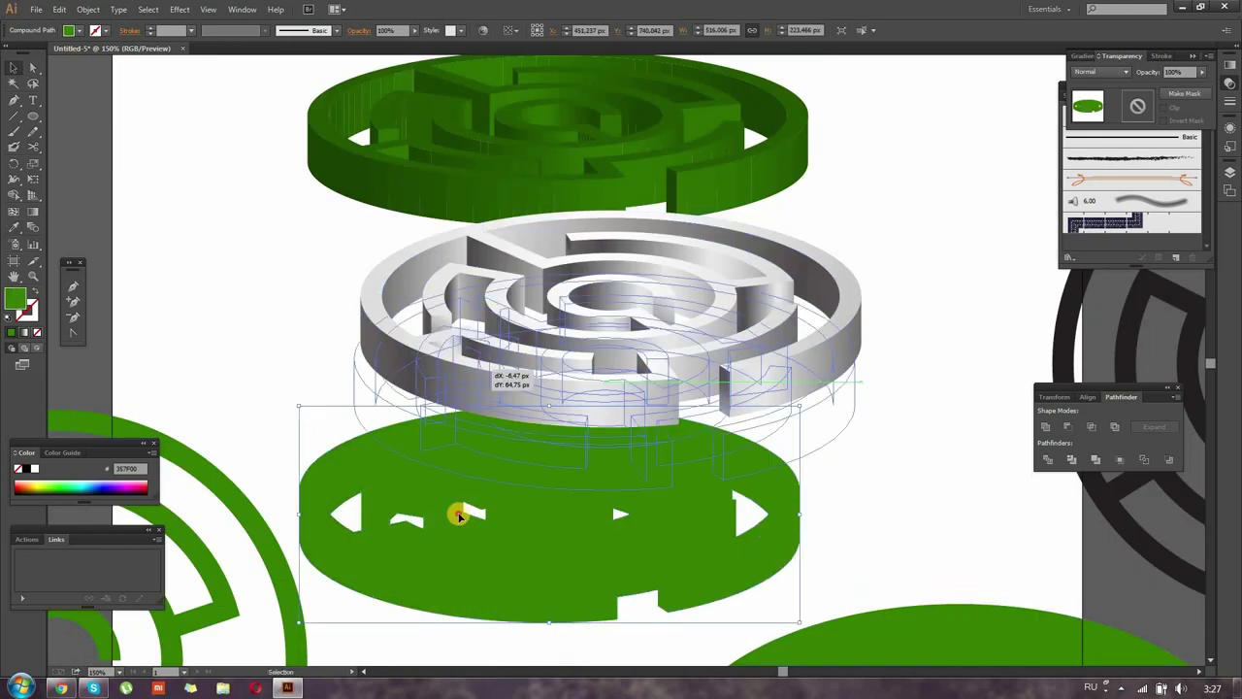
{"action": "left_click_drag", "start_coordinate": [583, 320], "coordinate": [555, 526]}
{"action": "left_click", "coordinate": [550, 30]}
{"action": "key", "text": "ctrl+g"}
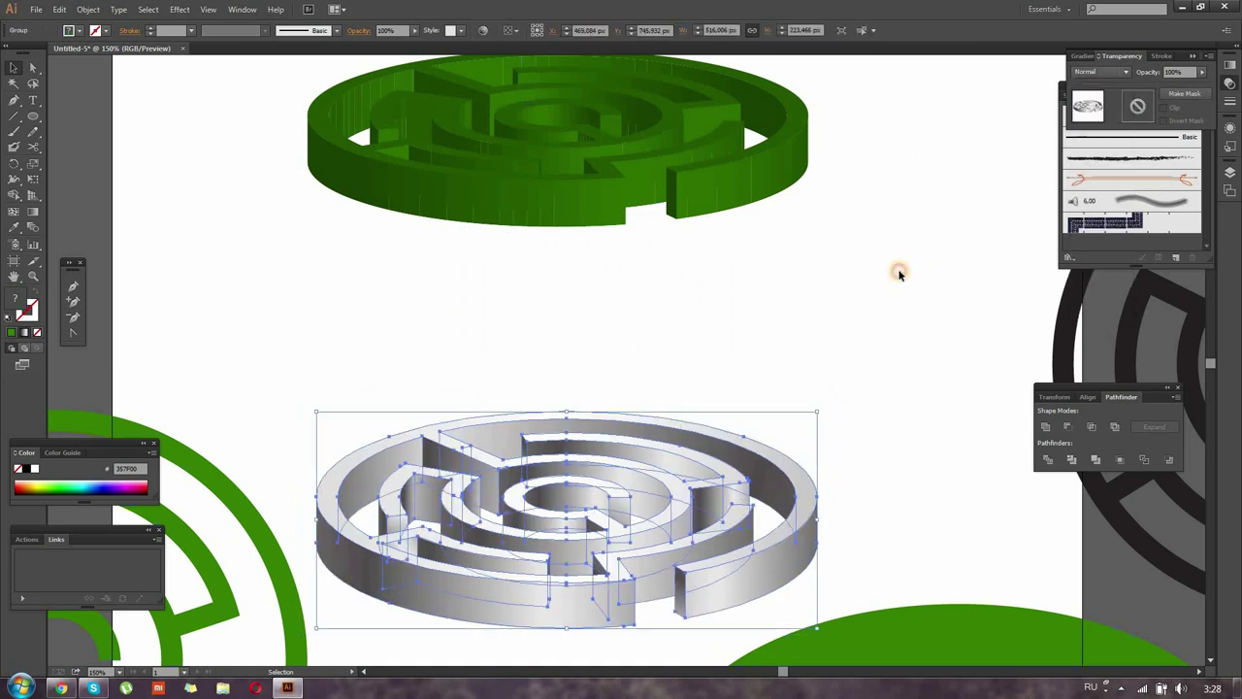
- Try several blend modes on the maze group, landing on Soft Light
{"action": "left_click", "coordinate": [1096, 72]}
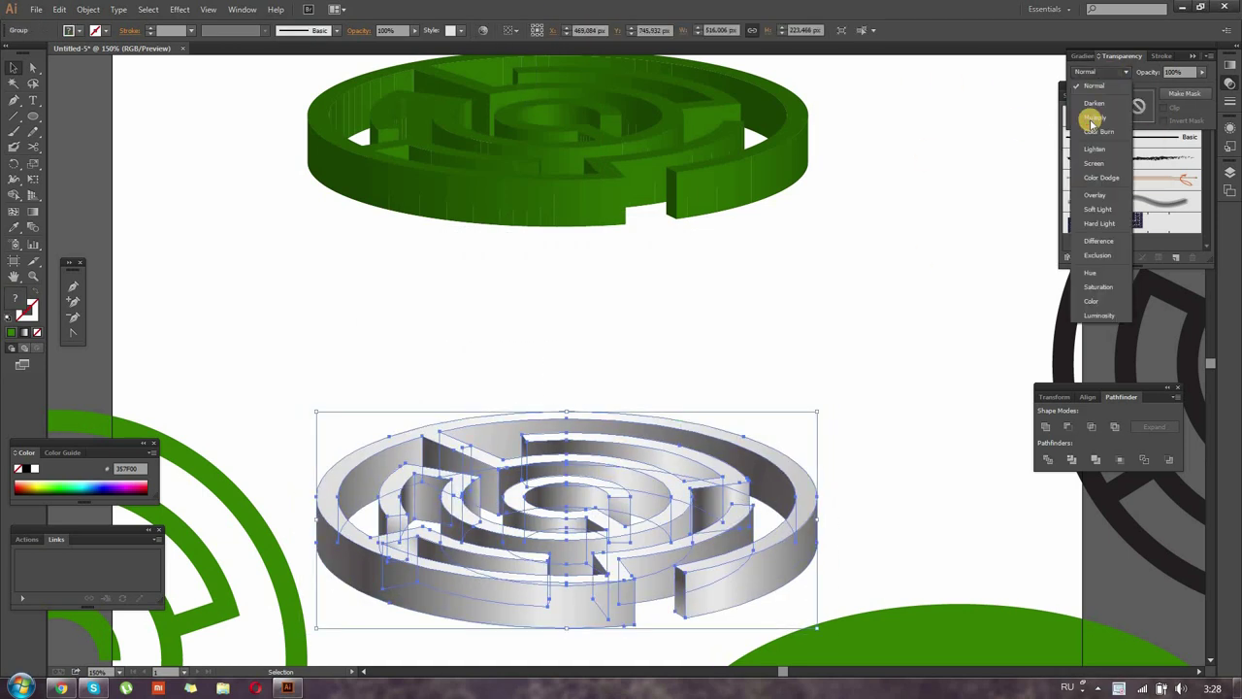
{"action": "left_click", "coordinate": [1097, 101]}
{"action": "left_click", "coordinate": [1094, 74]}
{"action": "left_click", "coordinate": [1090, 76]}
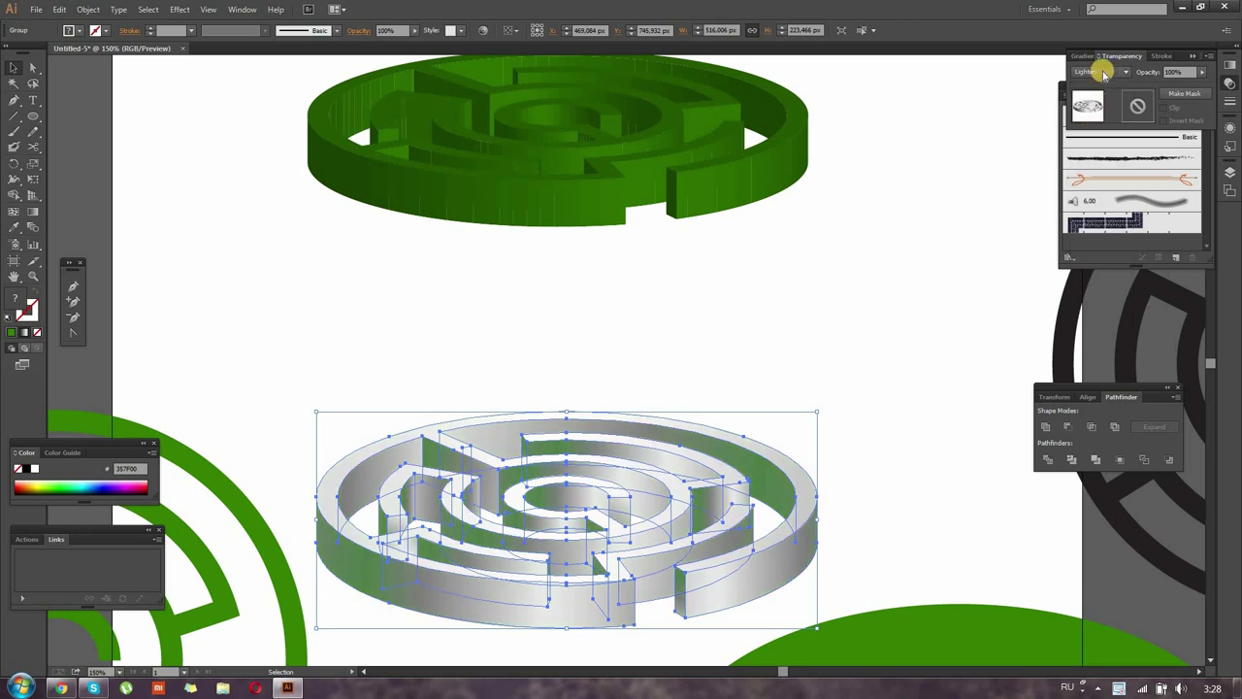
{"action": "left_click", "coordinate": [1090, 76]}
{"action": "left_click", "coordinate": [1103, 188]}
{"action": "left_click", "coordinate": [881, 314]}
{"action": "scroll", "coordinate": [825, 407], "scroll_direction": "down", "scroll_amount": 1}
{"action": "left_click", "coordinate": [770, 499]}
{"action": "left_click", "coordinate": [1097, 72]}
{"action": "left_click", "coordinate": [1095, 203]}
- Compare the Difference and Hard Light blends, then settle back on Soft Light
{"action": "left_click", "coordinate": [1097, 74]}
{"action": "left_click", "coordinate": [1096, 74]}
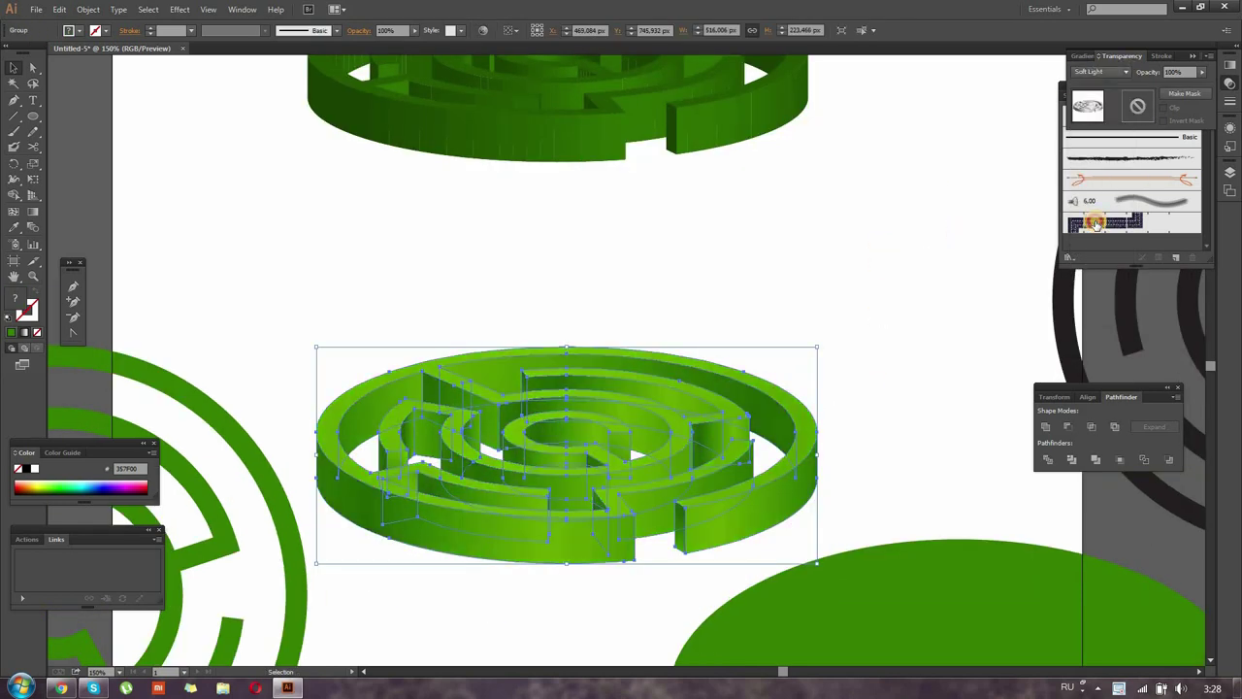
{"action": "left_click", "coordinate": [1086, 147]}
{"action": "left_click", "coordinate": [1096, 74]}
{"action": "left_click", "coordinate": [1086, 233]}
{"action": "left_click", "coordinate": [1096, 72]}
{"action": "left_click", "coordinate": [1096, 254]}
{"action": "left_click", "coordinate": [1097, 72]}
{"action": "left_click", "coordinate": [1099, 223]}
{"action": "left_click", "coordinate": [1097, 72]}
{"action": "left_click", "coordinate": [1095, 210]}
{"action": "left_click", "coordinate": [957, 282]}
- Adjust the green base's hue and brightness in Recolor Artwork and realign the green layer
{"action": "left_click", "coordinate": [545, 476]}
{"action": "left_click", "coordinate": [483, 30]}
{"action": "left_click_drag", "start_coordinate": [937, 576], "coordinate": [942, 571]}
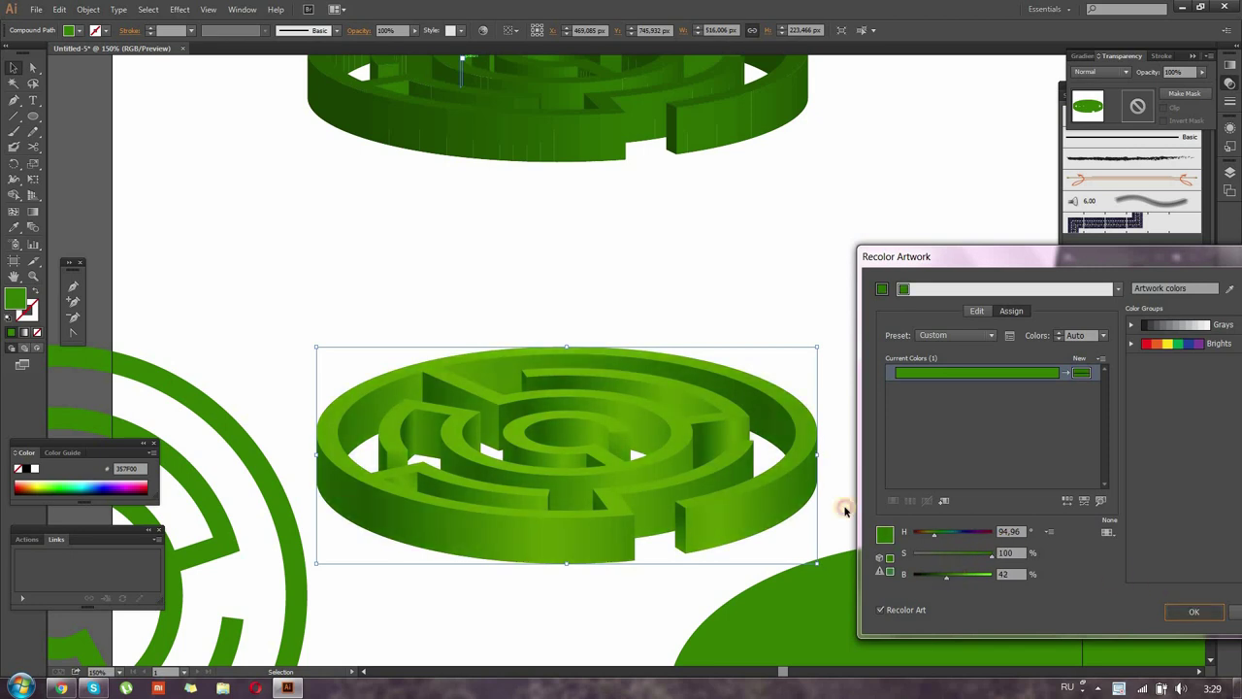
{"action": "left_click", "coordinate": [1194, 611]}
{"action": "left_click_drag", "start_coordinate": [716, 405], "coordinate": [726, 471]}
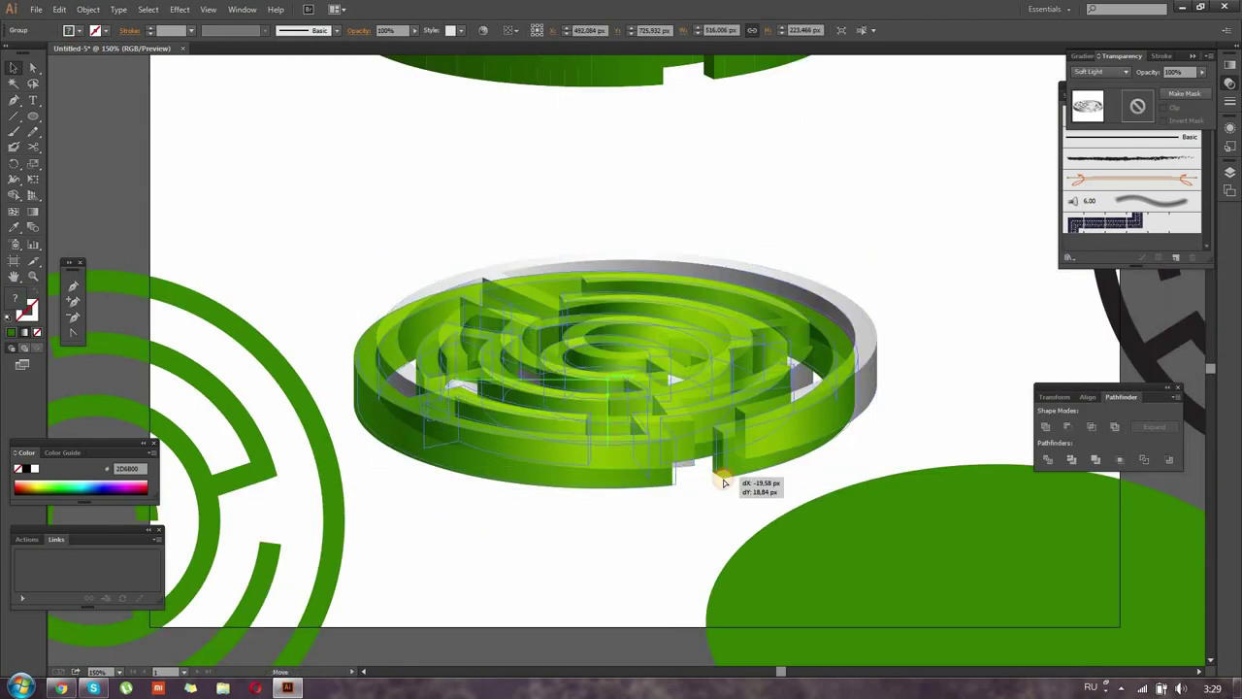
{"action": "left_click", "coordinate": [903, 321]}
{"action": "left_click", "coordinate": [745, 460]}
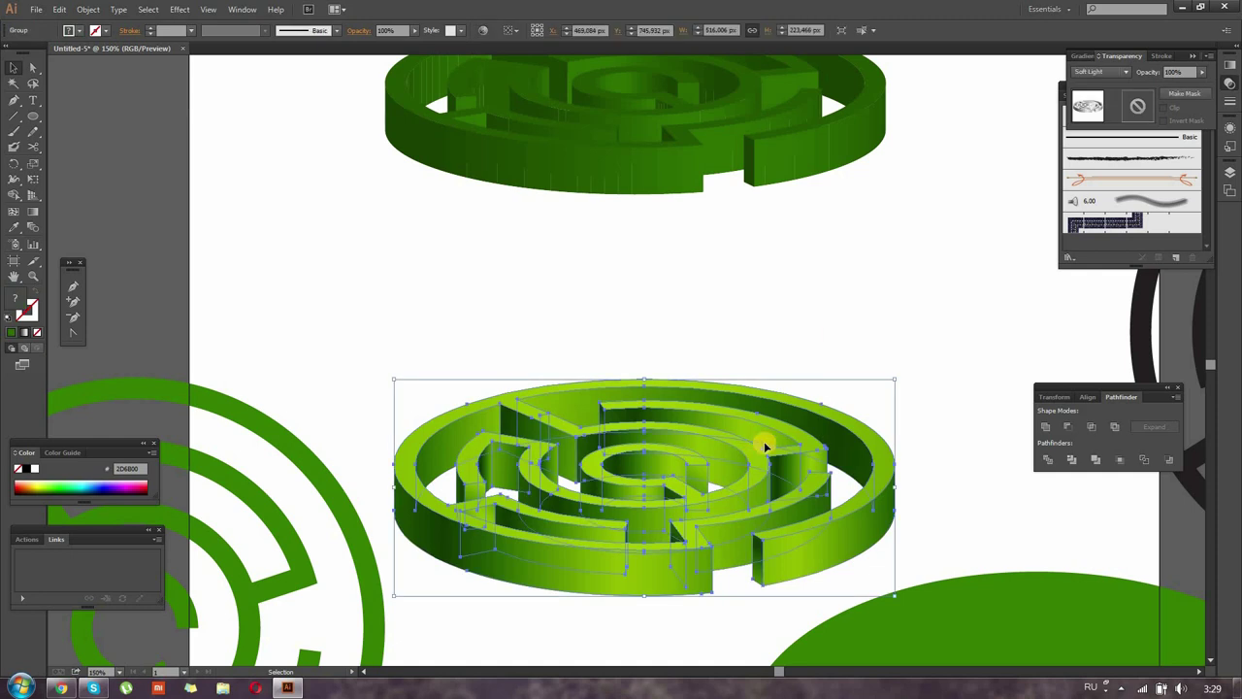
{"action": "left_click", "coordinate": [893, 323]}
- Delete the leftover maze copies, then move the 3D maze higher and enlarge it
{"action": "key", "text": "ctrl+minus"}
{"action": "key", "text": "ctrl+minus"}
{"action": "left_click", "coordinate": [424, 463]}
{"action": "key", "text": "Delete"}
{"action": "left_click", "coordinate": [840, 493]}
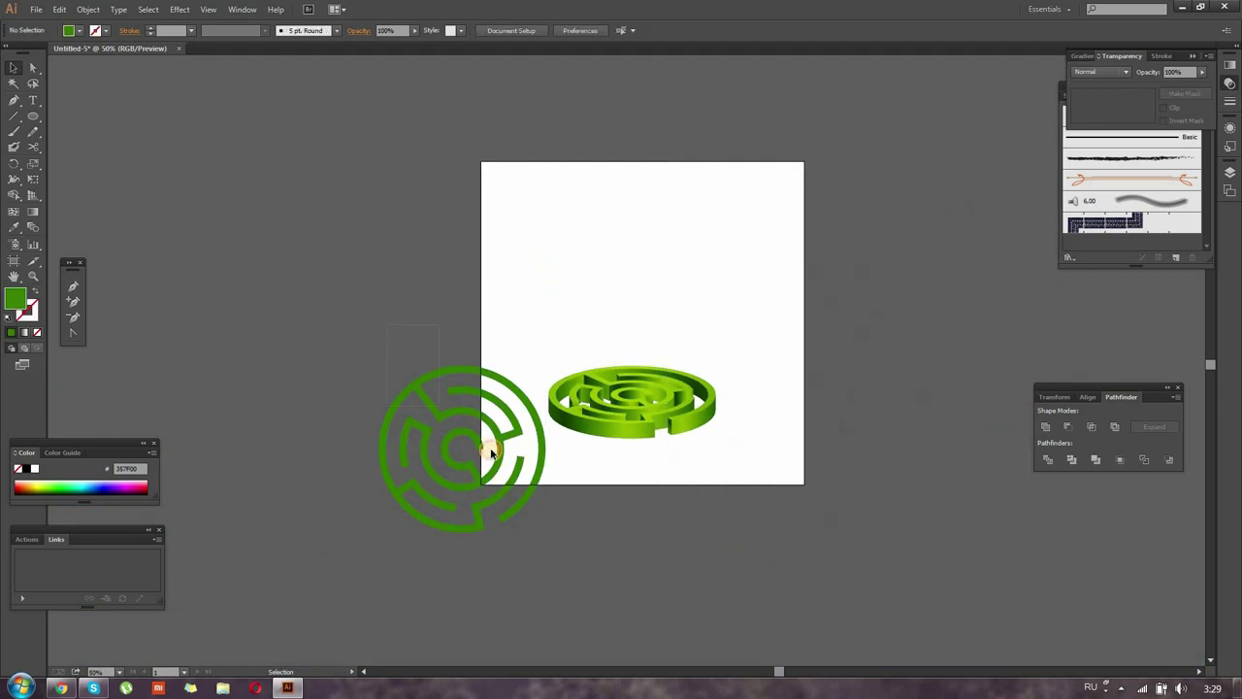
{"action": "left_click_drag", "start_coordinate": [637, 472], "coordinate": [631, 335]}
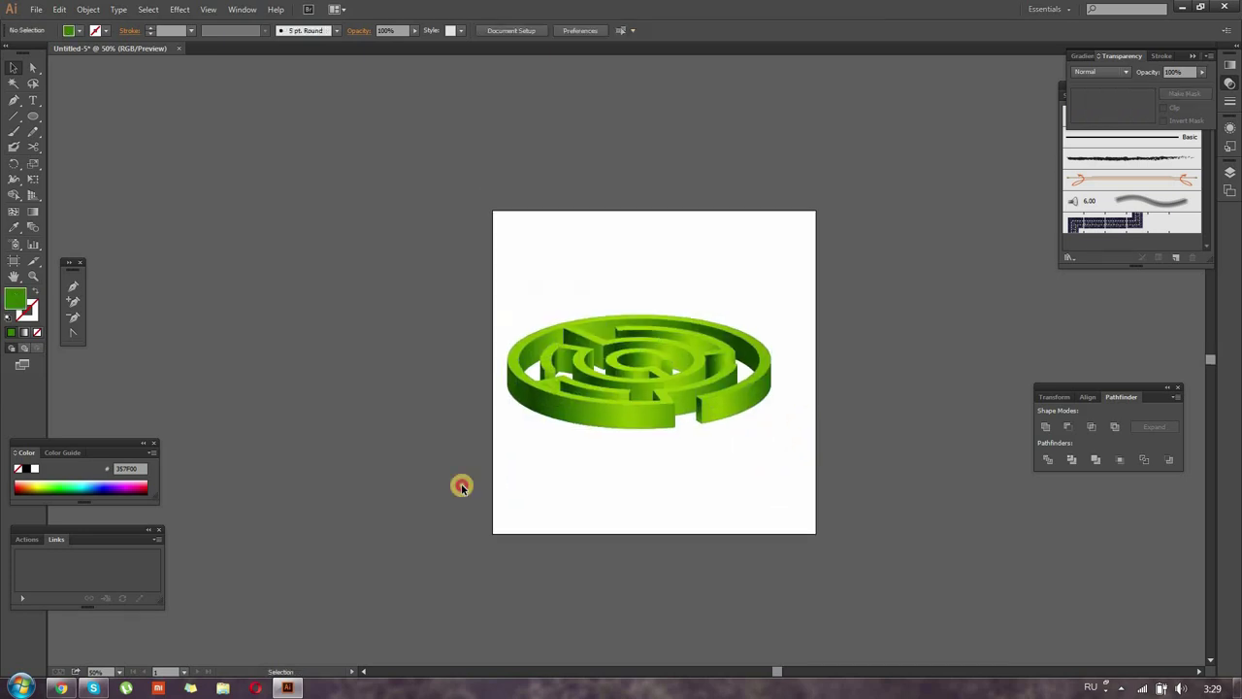
{"action": "left_click_drag", "start_coordinate": [768, 421], "coordinate": [792, 437]}
- Recolour the maze with lower brightness for a deeper green, then view at 100%
{"action": "left_click", "coordinate": [480, 30]}
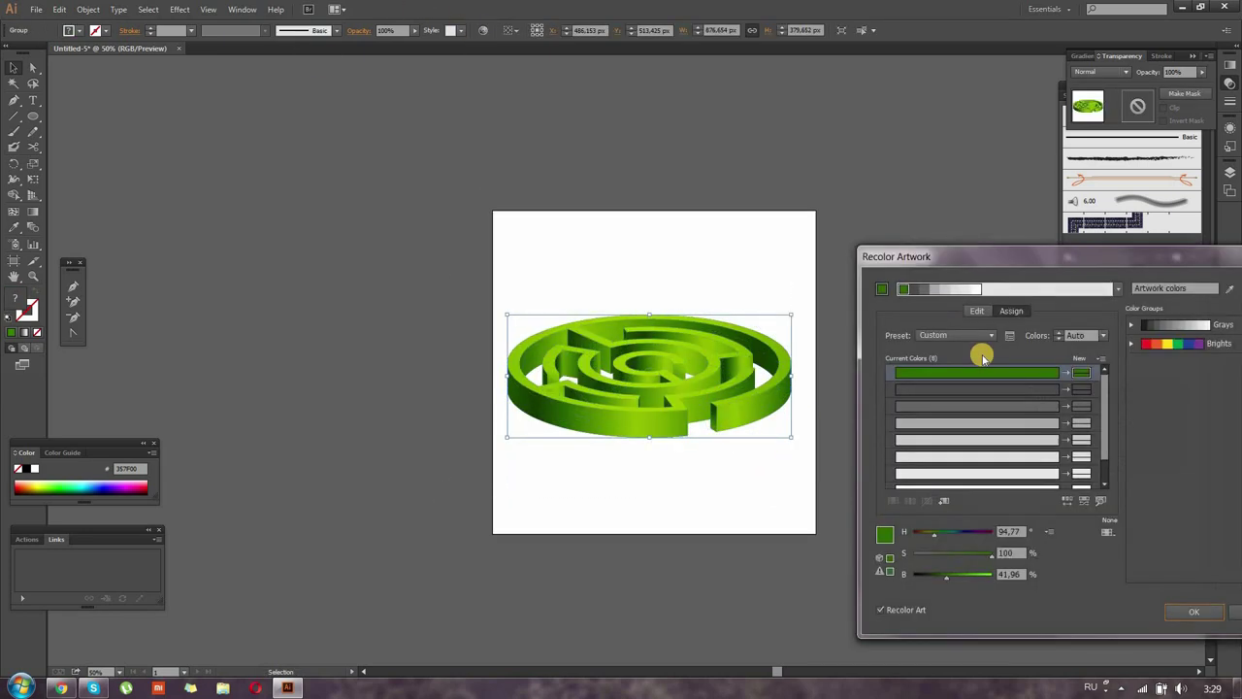
{"action": "scroll", "coordinate": [1045, 469], "scroll_direction": "down", "scroll_amount": 2}
{"action": "left_click_drag", "start_coordinate": [956, 573], "coordinate": [947, 576]}
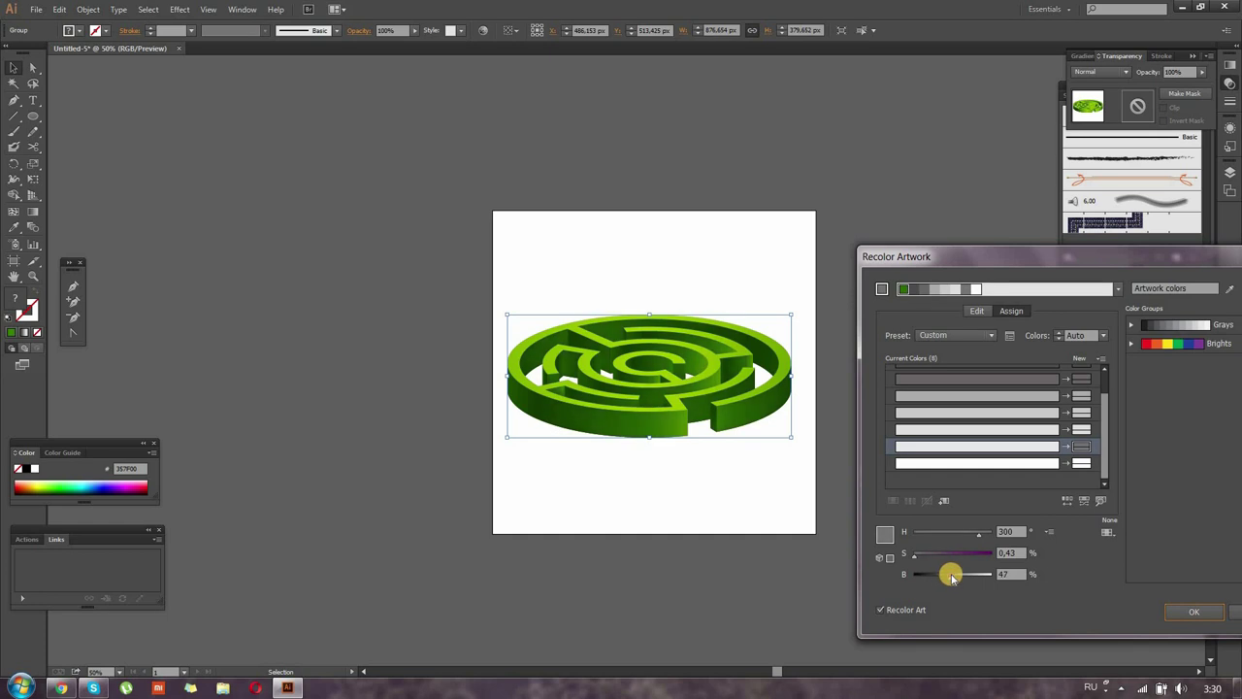
{"action": "left_click", "coordinate": [1193, 611]}
{"action": "left_click", "coordinate": [305, 573]}
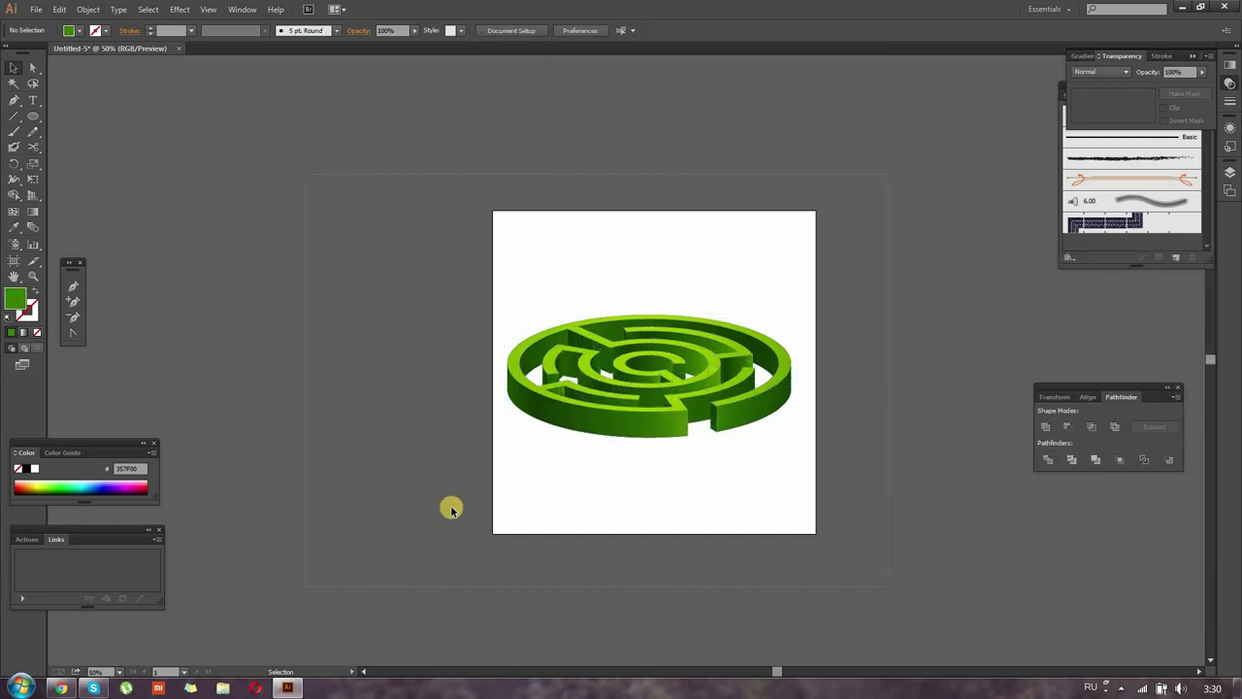
{"action": "left_click", "coordinate": [644, 407]}
{"action": "key", "text": "ctrl+1"}
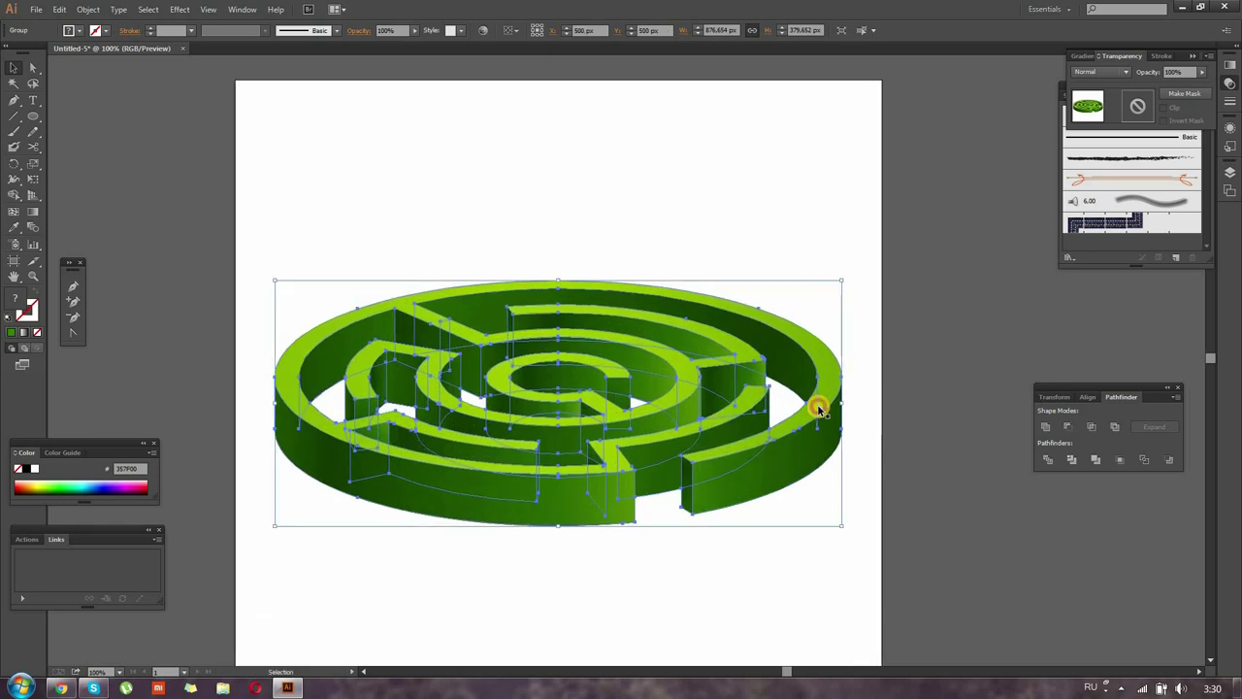
- Draw a large circle over the maze with the Ellipse tool
{"action": "left_click", "coordinate": [890, 407]}
{"action": "left_click_drag", "start_coordinate": [33, 116], "coordinate": [61, 118]}
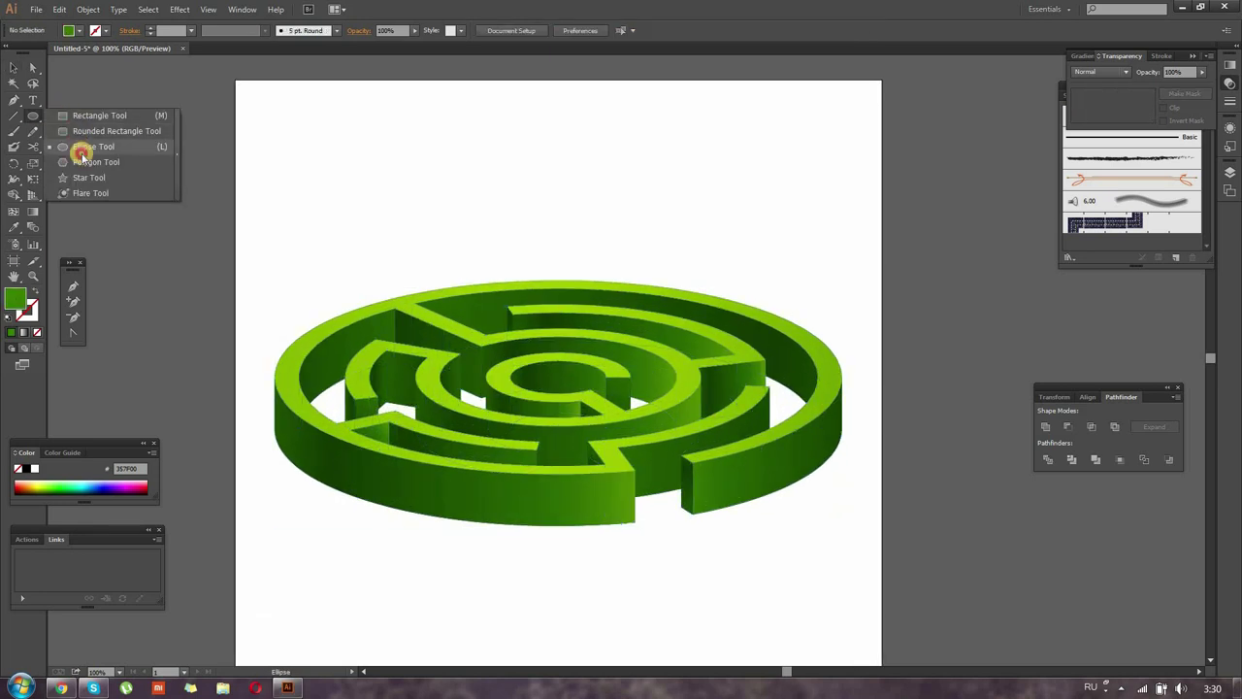
{"action": "left_click_drag", "start_coordinate": [283, 252], "coordinate": [762, 582]}
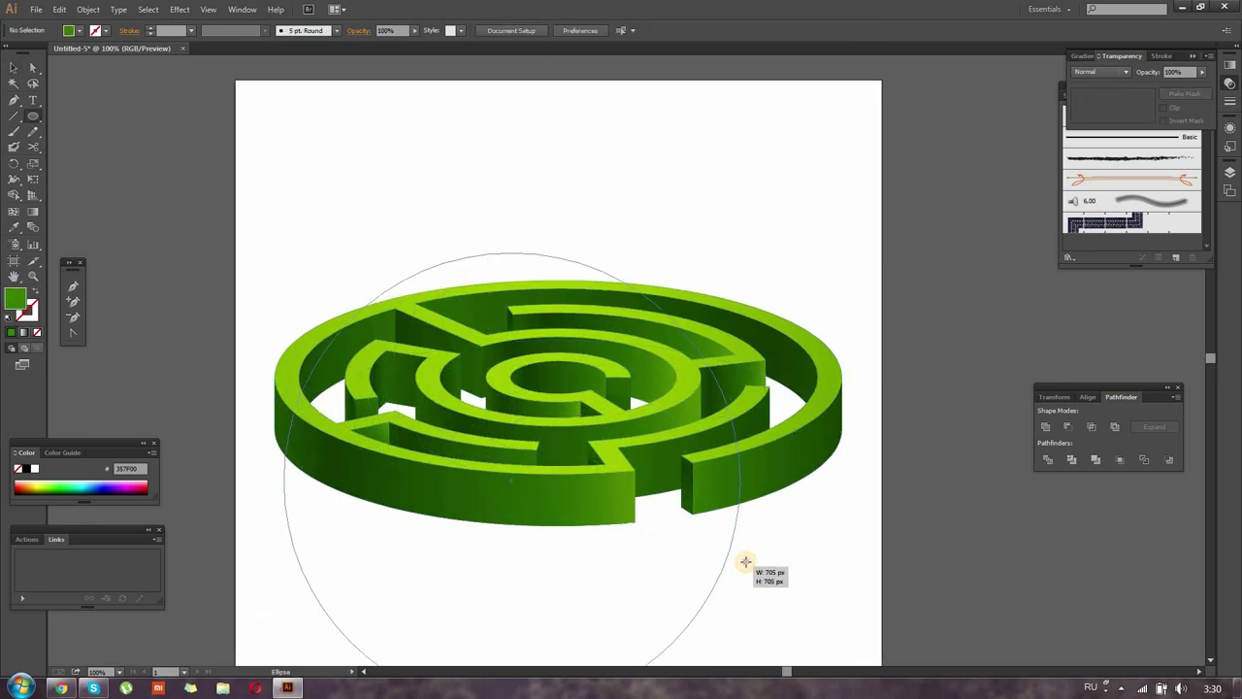
{"action": "left_click_drag", "start_coordinate": [766, 333], "coordinate": [800, 307]}
- Fill the circle with a radial grey-to-white gradient, stop at about 60%
{"action": "left_click", "coordinate": [1085, 55]}
{"action": "left_click", "coordinate": [1151, 148]}
{"action": "mouse_move", "coordinate": [1136, 155]}
{"action": "left_mouse_down"}
{"action": "mouse_move", "coordinate": [1189, 159]}
{"action": "mouse_move", "coordinate": [1173, 155]}
{"action": "left_mouse_up"}
{"action": "left_click", "coordinate": [1124, 55]}
{"action": "left_click", "coordinate": [1085, 56]}
{"action": "left_click", "coordinate": [1164, 72]}
{"action": "left_click", "coordinate": [1143, 95]}
{"action": "left_click_drag", "start_coordinate": [1074, 155], "coordinate": [1145, 155]}
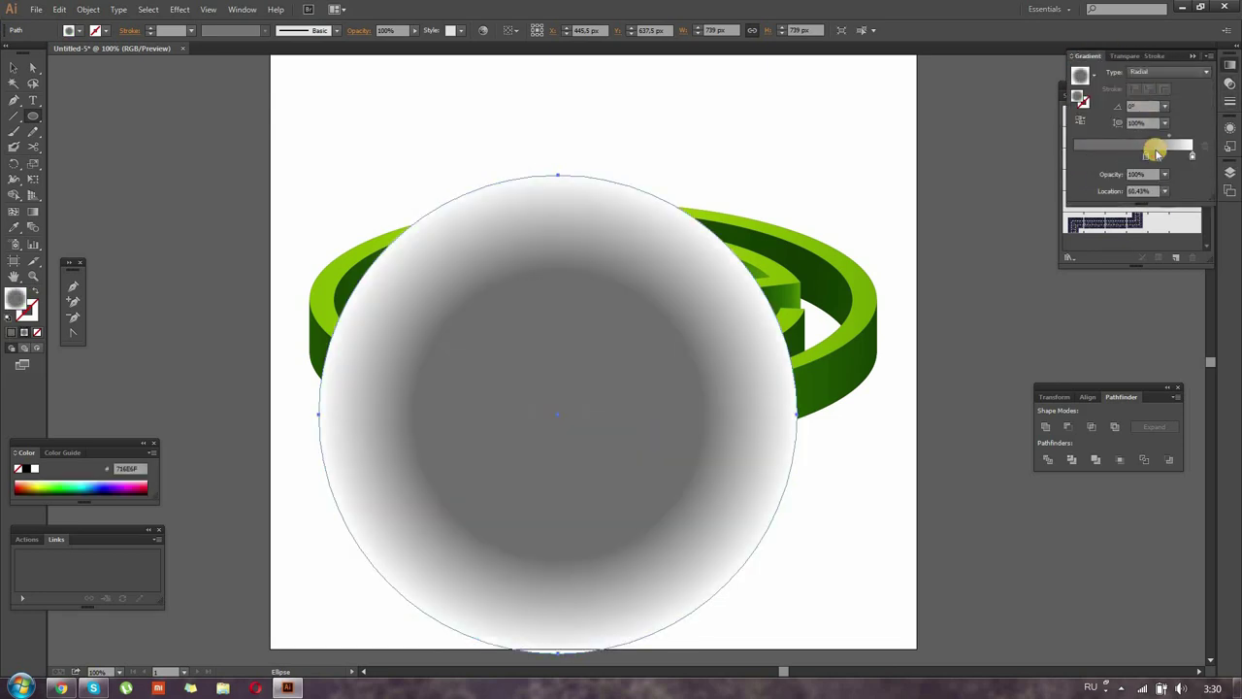
- Squash the circle into a flat ellipse, send it behind the maze, and fit it beneath
{"action": "left_click_drag", "start_coordinate": [553, 175], "coordinate": [573, 300]}
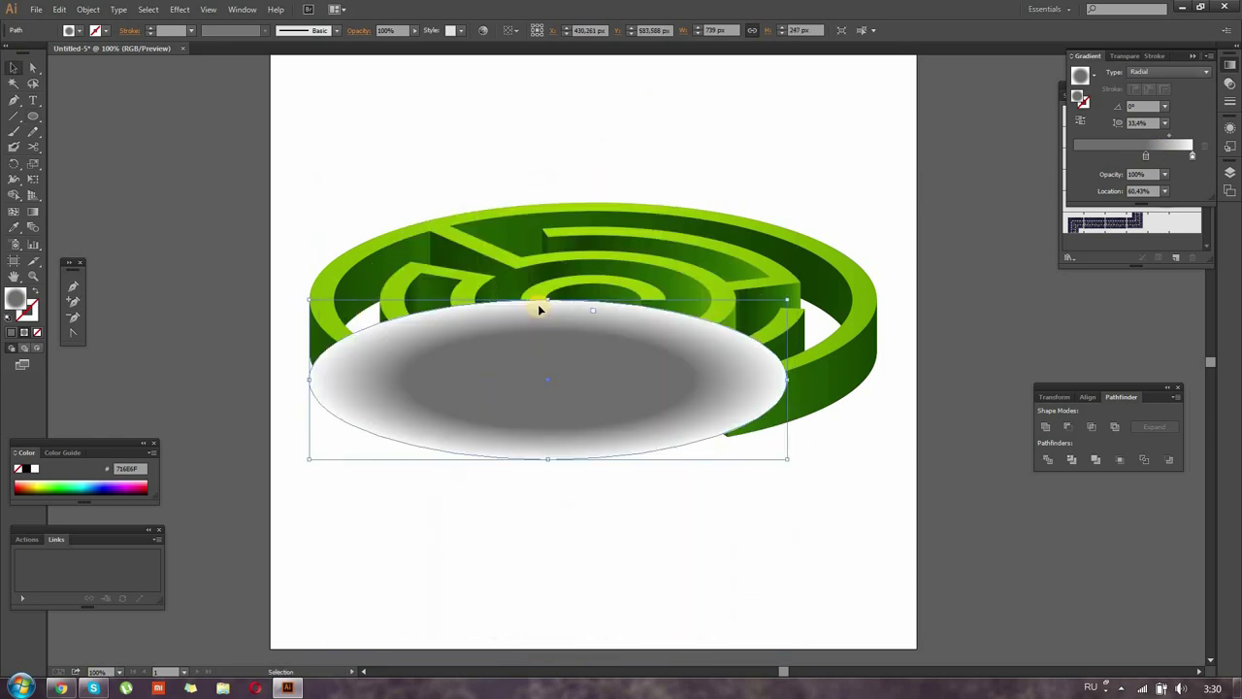
{"action": "left_click_drag", "start_coordinate": [568, 244], "coordinate": [568, 229]}
{"action": "left_click_drag", "start_coordinate": [788, 345], "coordinate": [878, 340]}
{"action": "key", "text": "ctrl+shift+bracketleft"}
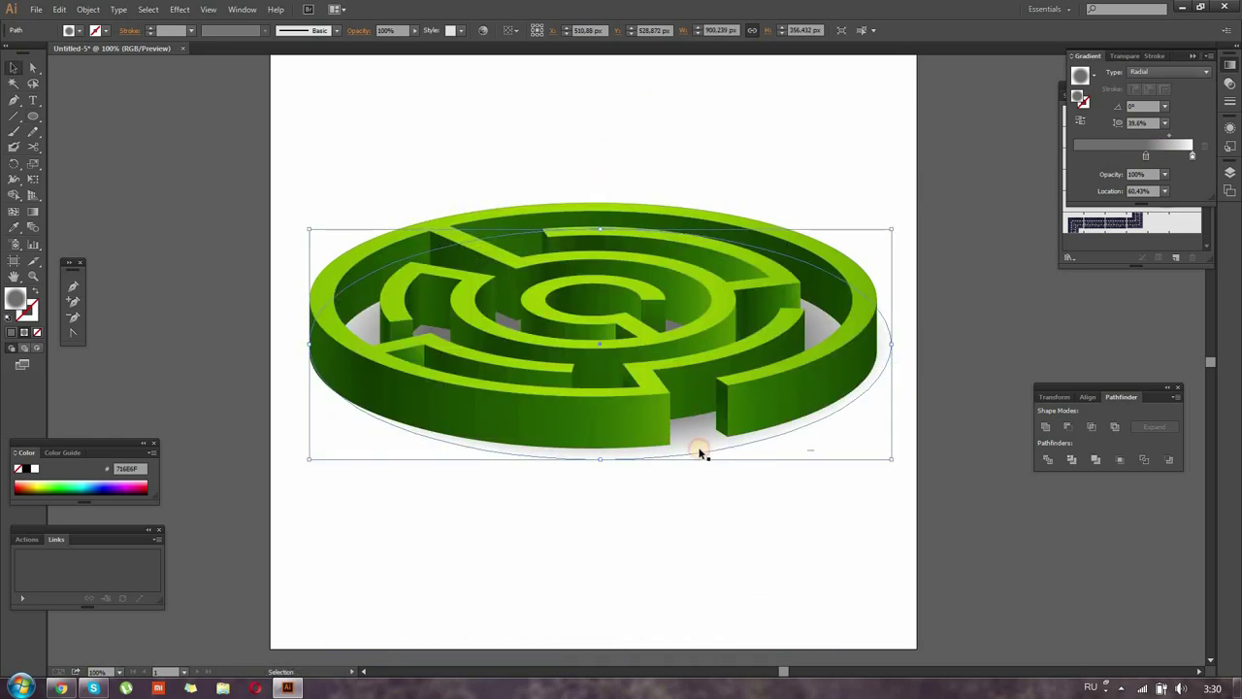
{"action": "left_click_drag", "start_coordinate": [874, 453], "coordinate": [893, 475]}
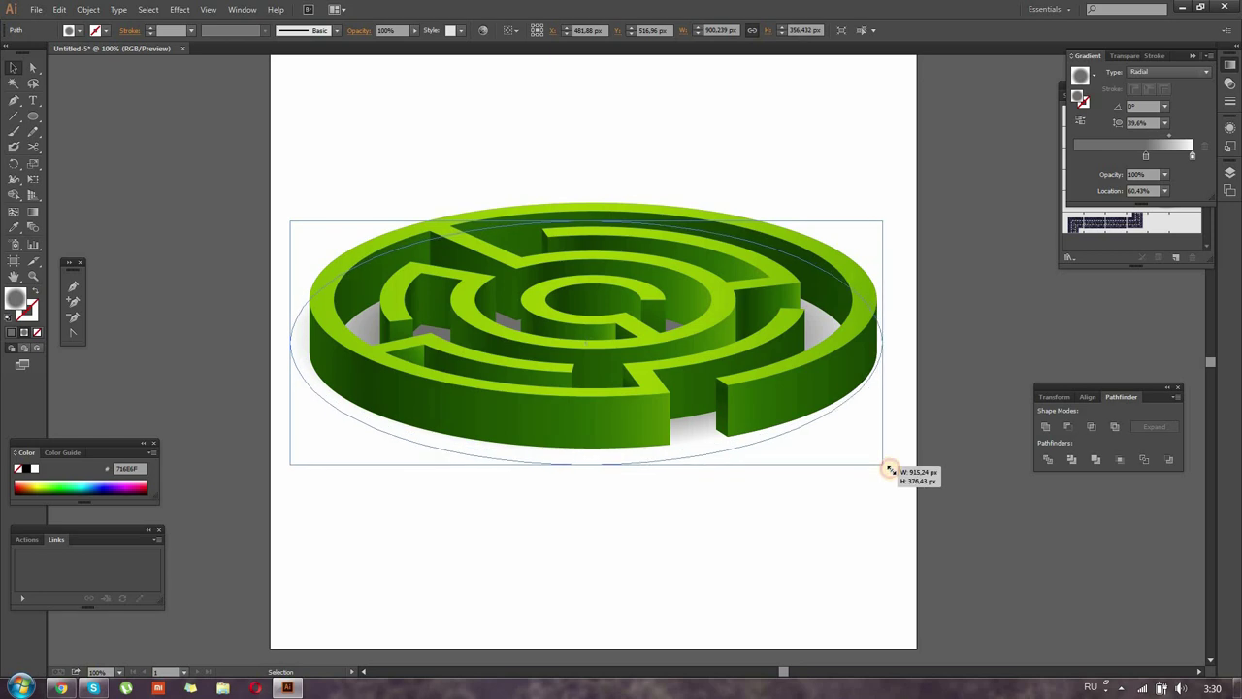
{"action": "left_click_drag", "start_coordinate": [593, 222], "coordinate": [595, 233]}
{"action": "left_click_drag", "start_coordinate": [437, 450], "coordinate": [446, 450]}
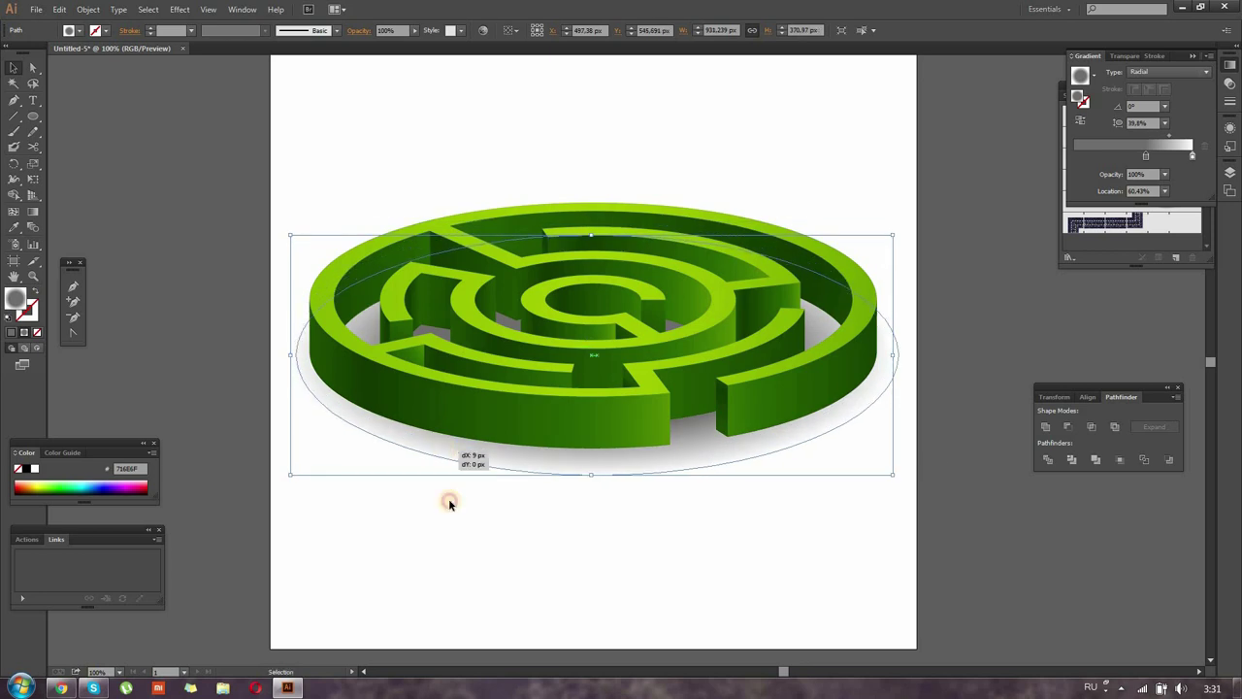
{"action": "left_click_drag", "start_coordinate": [582, 480], "coordinate": [625, 495]}
- Pan and zoom in to inspect the shadow, then return to 100%
{"action": "left_click", "coordinate": [906, 269]}
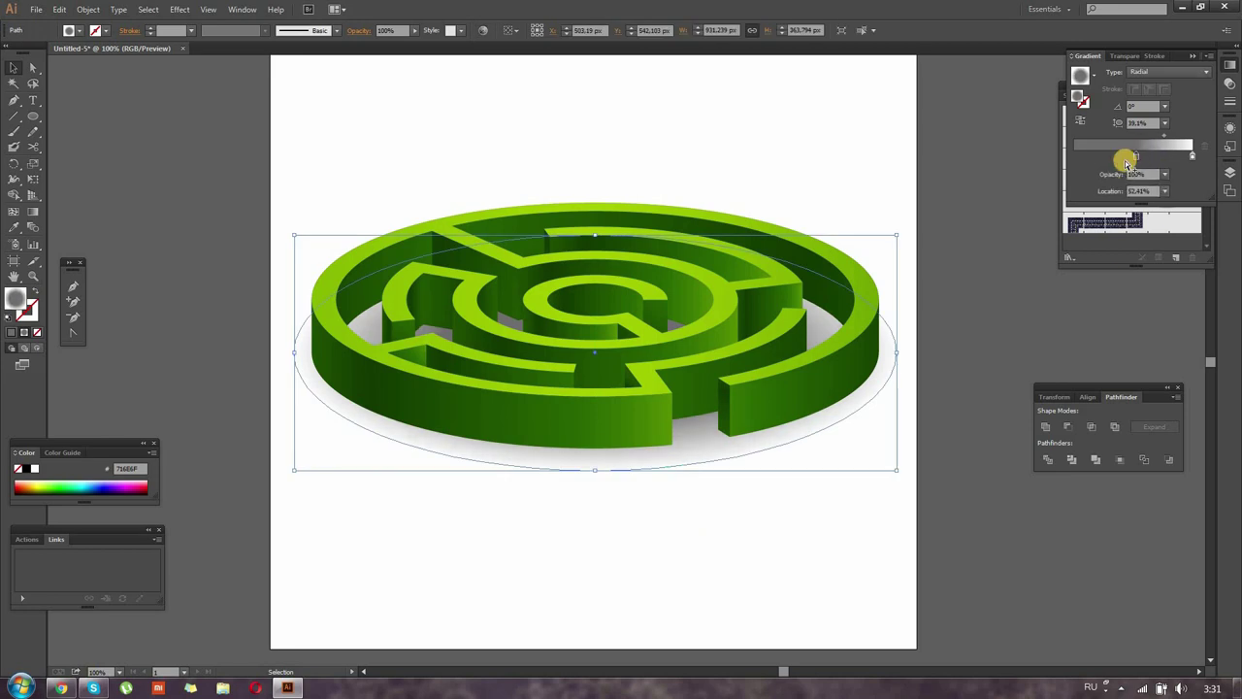
{"action": "left_click_drag", "start_coordinate": [976, 323], "coordinate": [984, 357]}
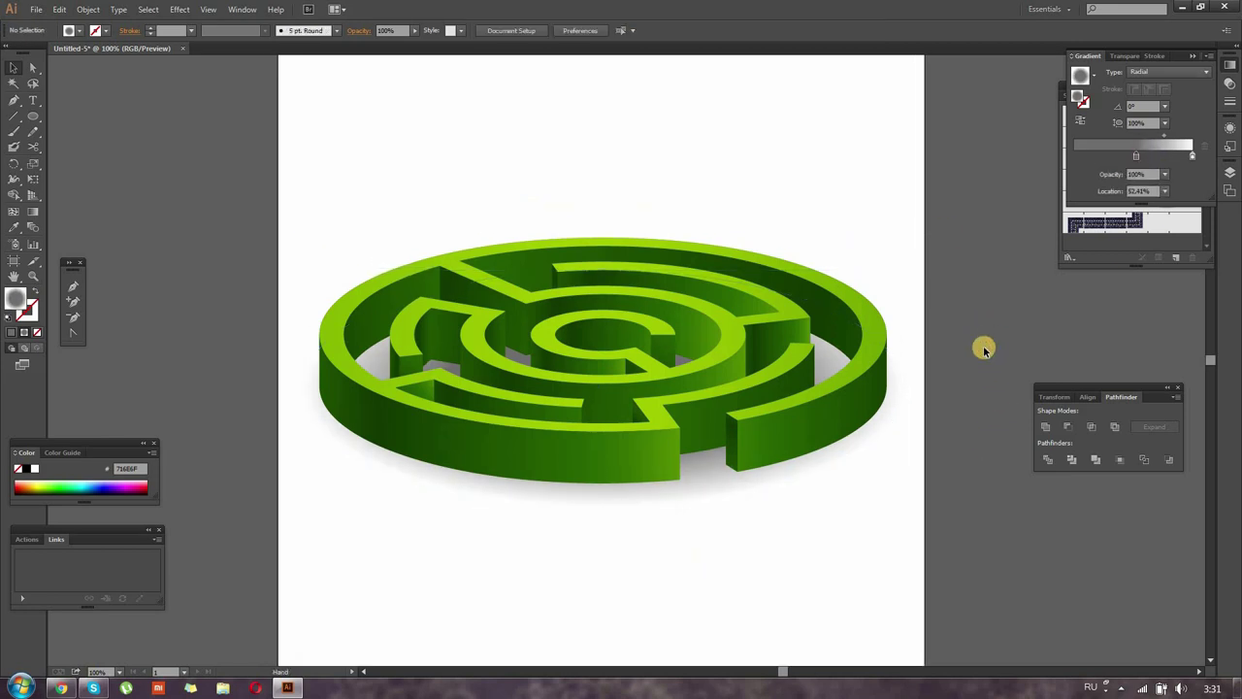
{"action": "key", "text": "ctrl+plus"}
{"action": "left_click_drag", "start_coordinate": [1089, 385], "coordinate": [1142, 376]}
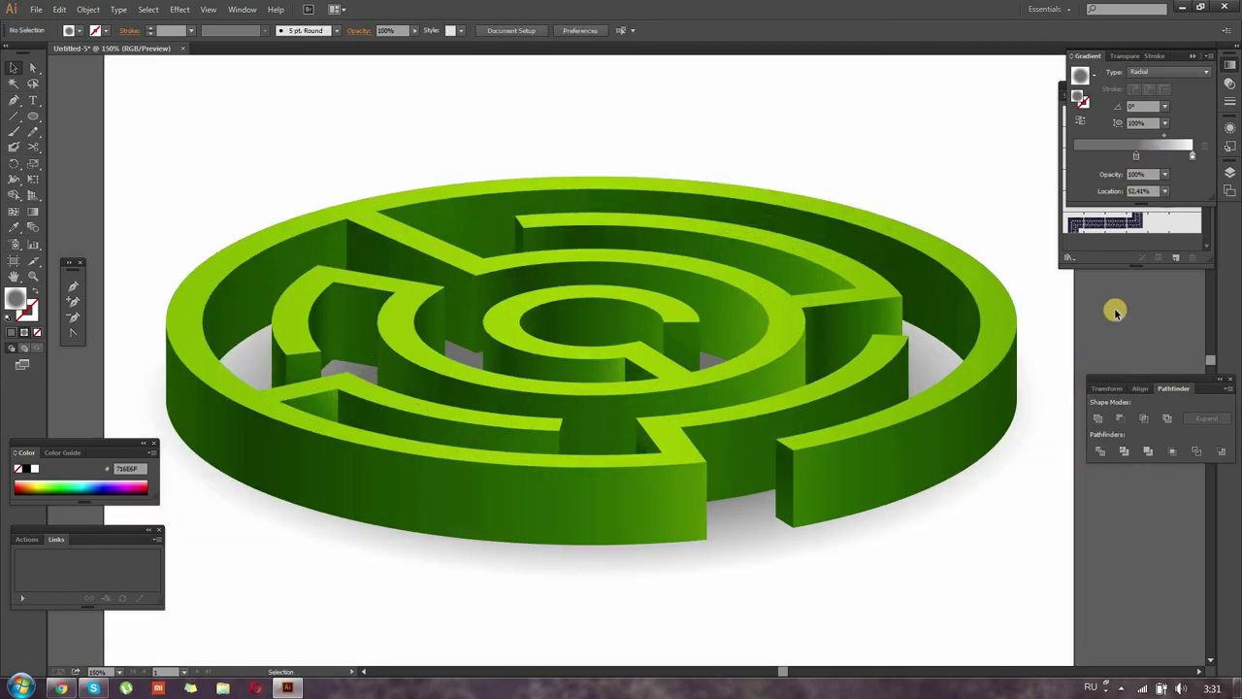
{"action": "key", "text": "ctrl+minus"}
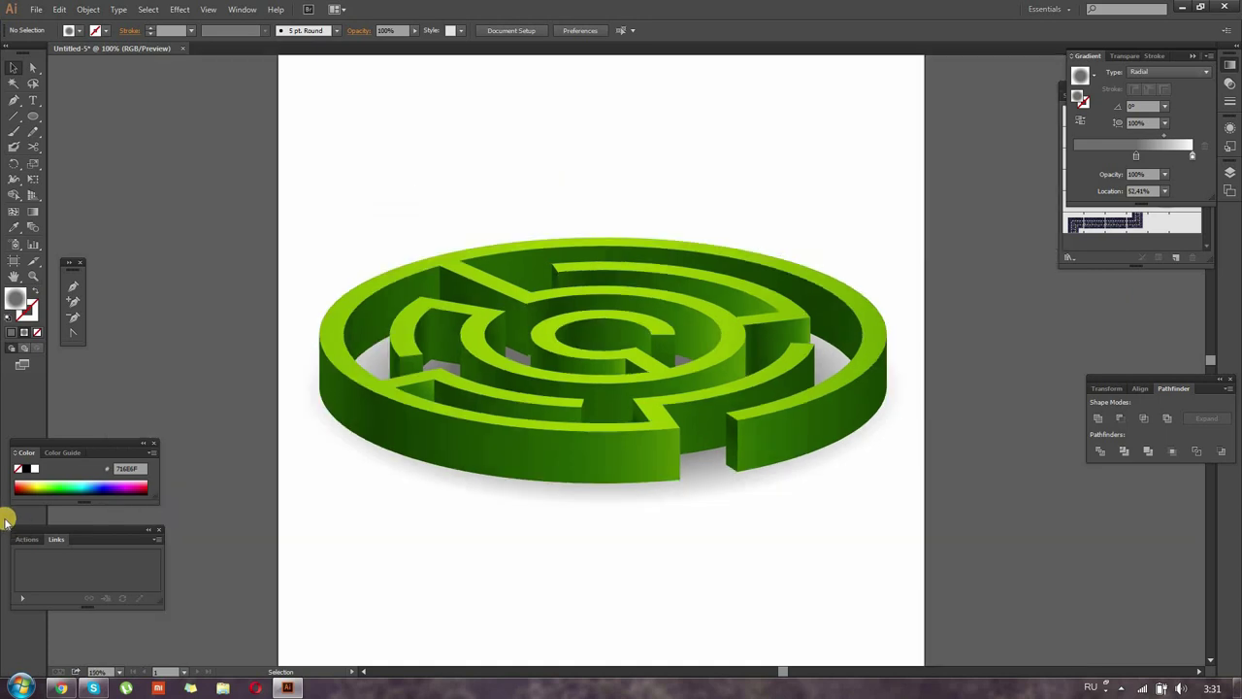